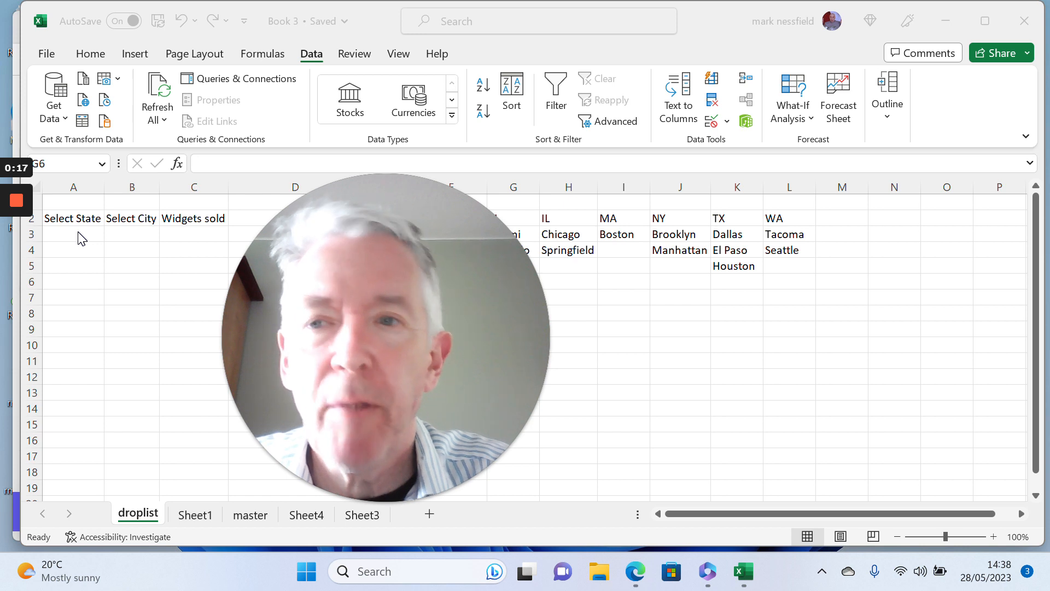
pyautogui.moveTo(314, 478)
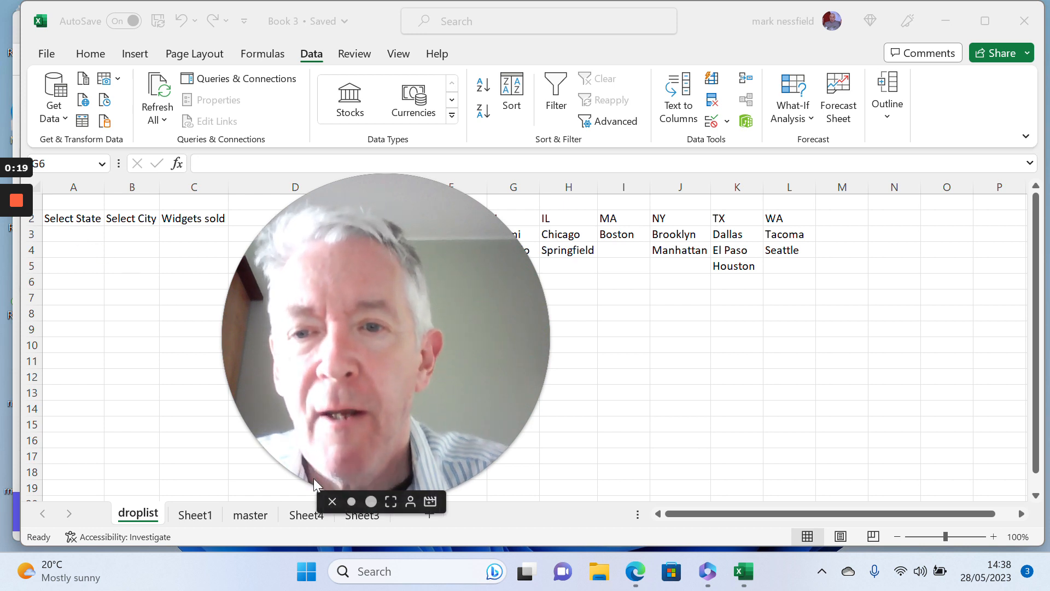
pyautogui.click(351, 502)
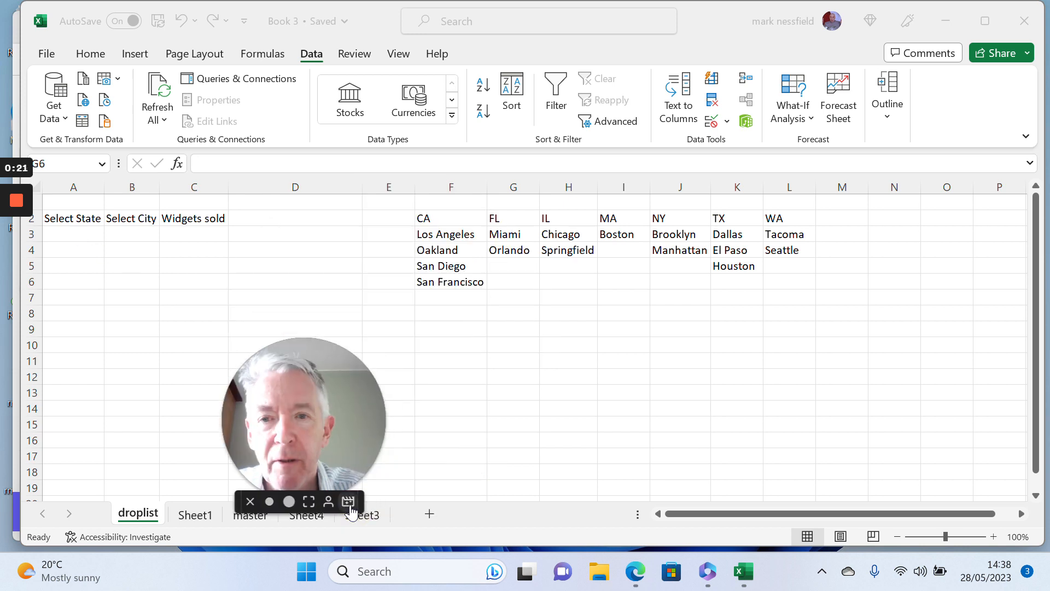
# - Add list data validation to cell A3 under Select State, using the state headers =$F$2:$L$2 as the source
pyautogui.click(71, 236)
pyautogui.click(71, 234)
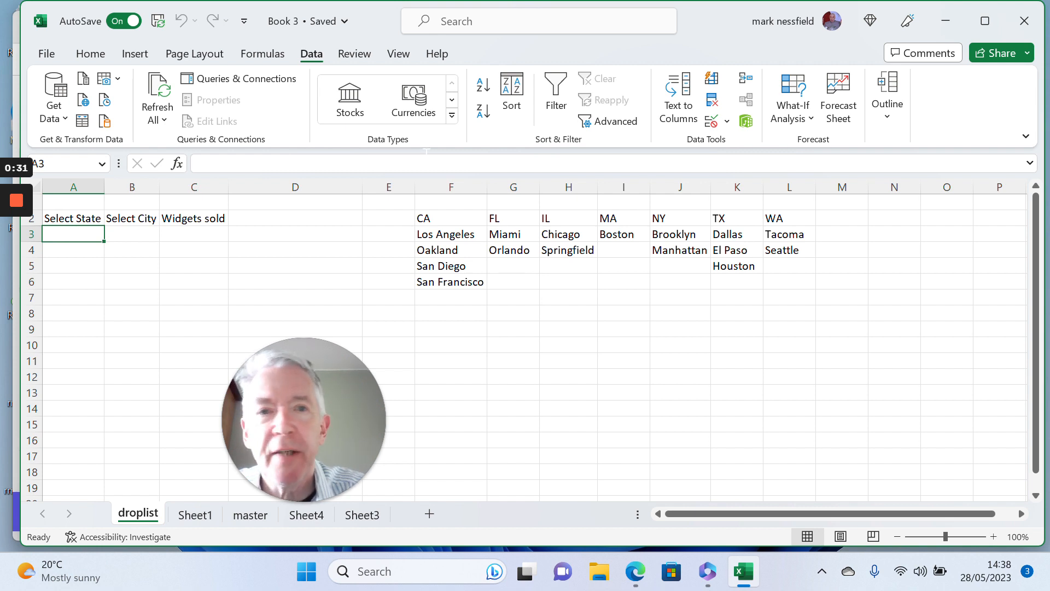
pyautogui.click(727, 121)
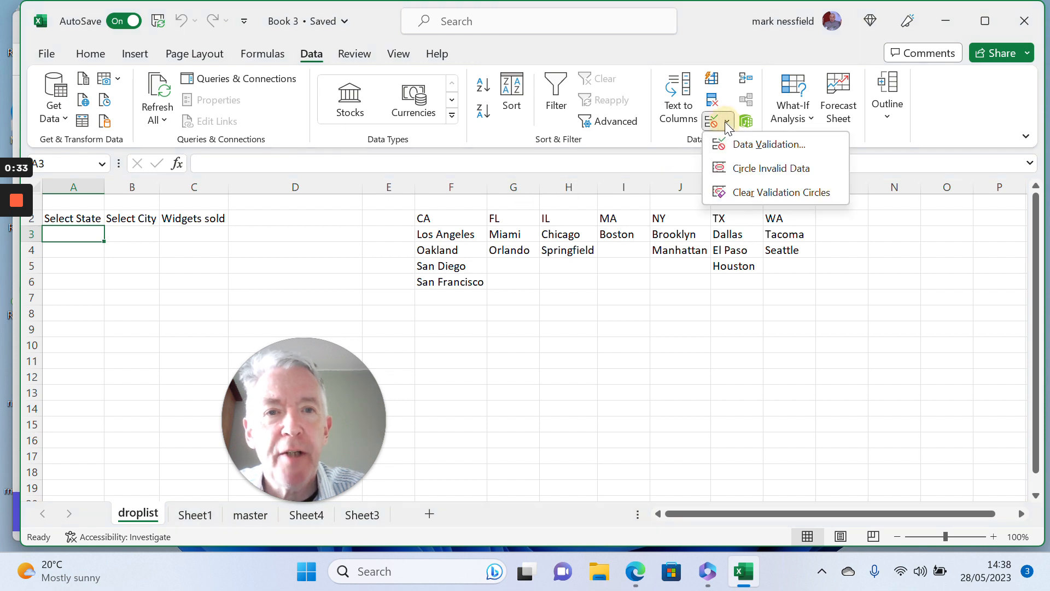
pyautogui.click(743, 147)
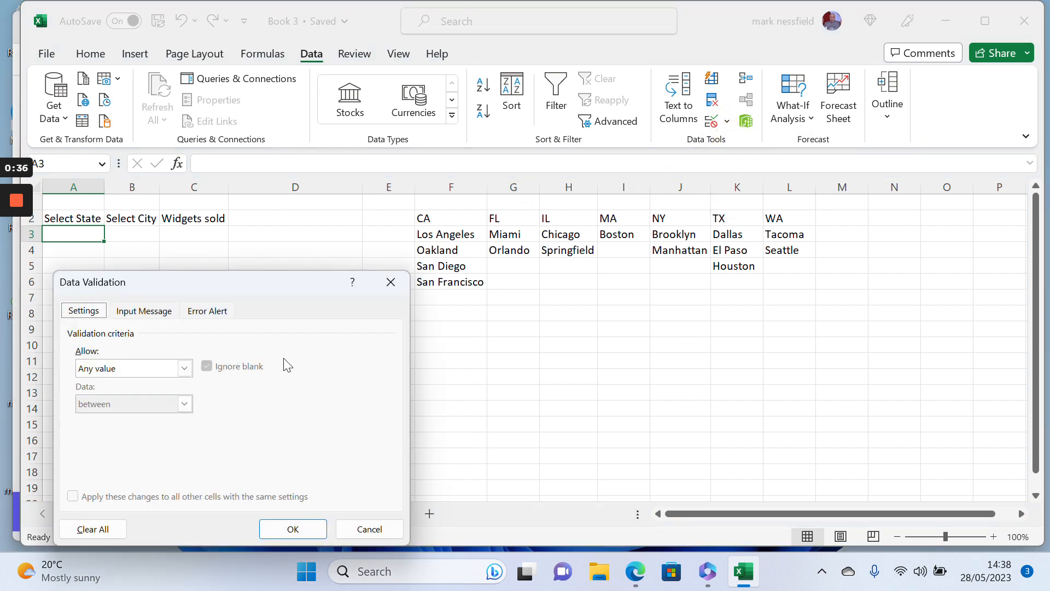
pyautogui.click(184, 368)
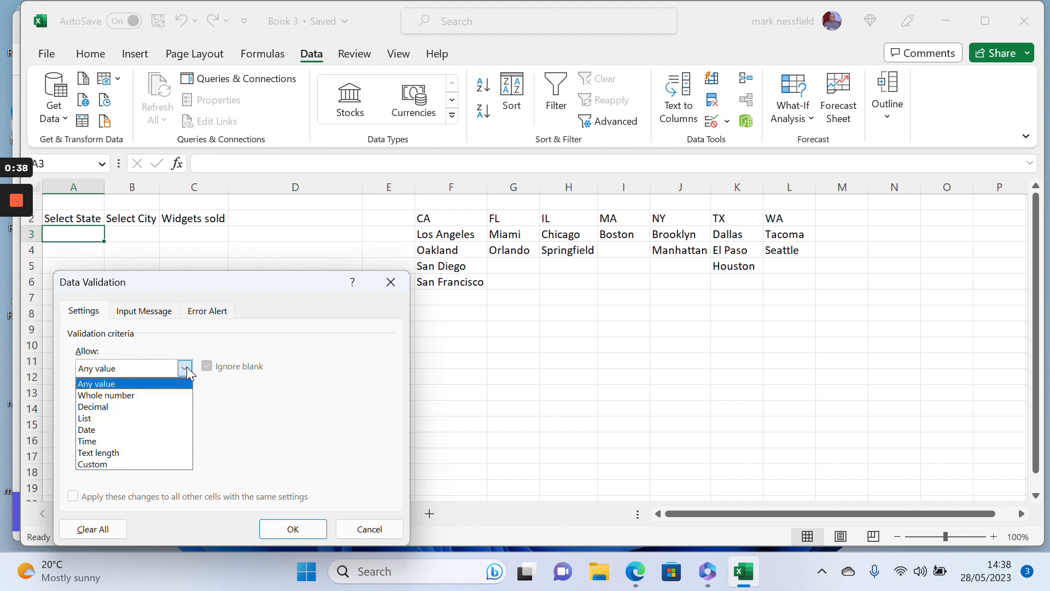
pyautogui.click(114, 419)
pyautogui.click(263, 438)
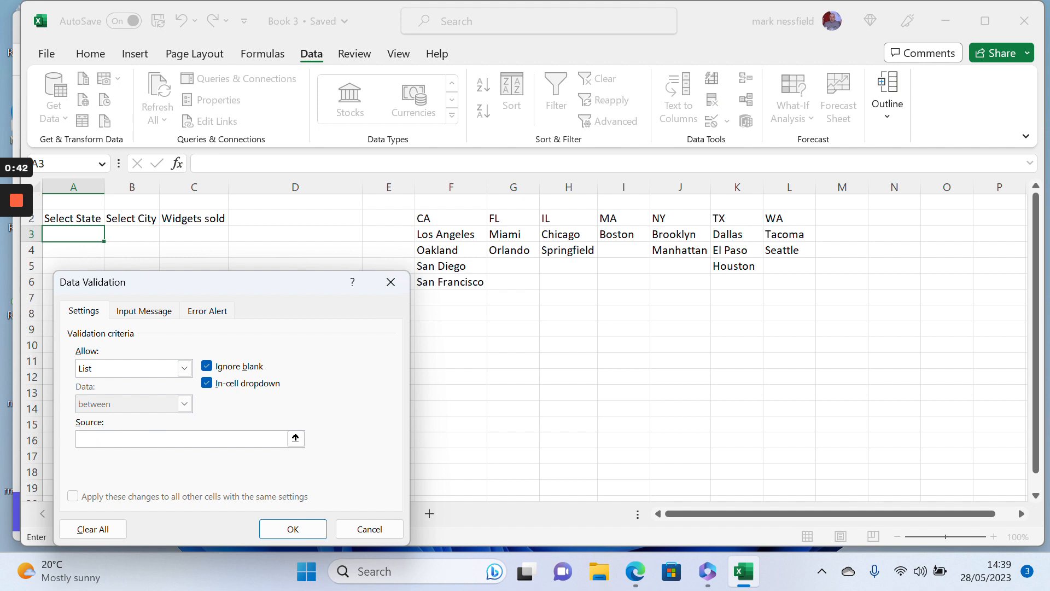
pyautogui.moveTo(424, 218); pyautogui.dragTo(771, 219)
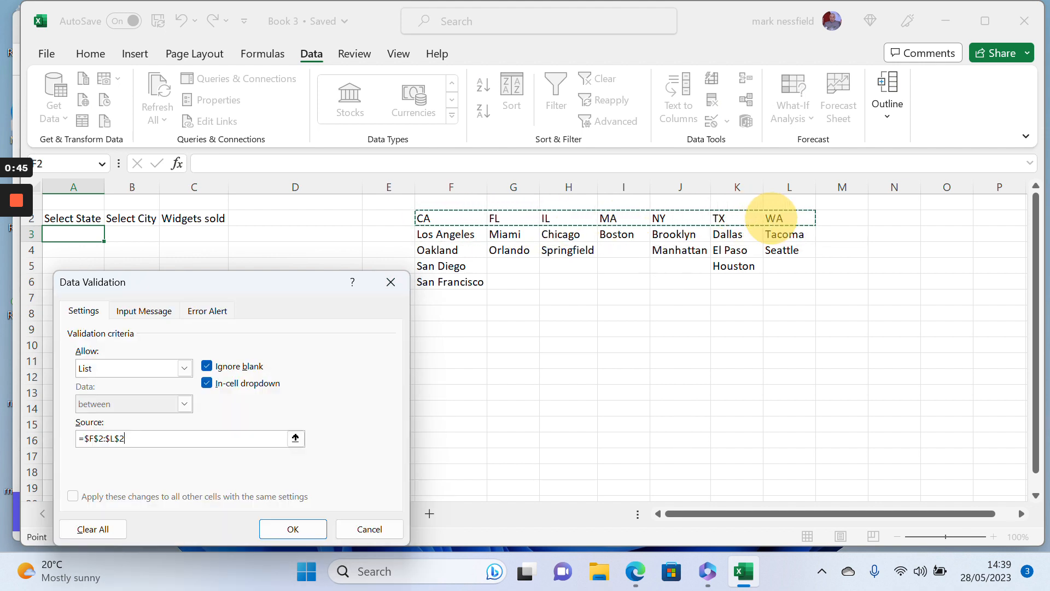
pyautogui.click(304, 529)
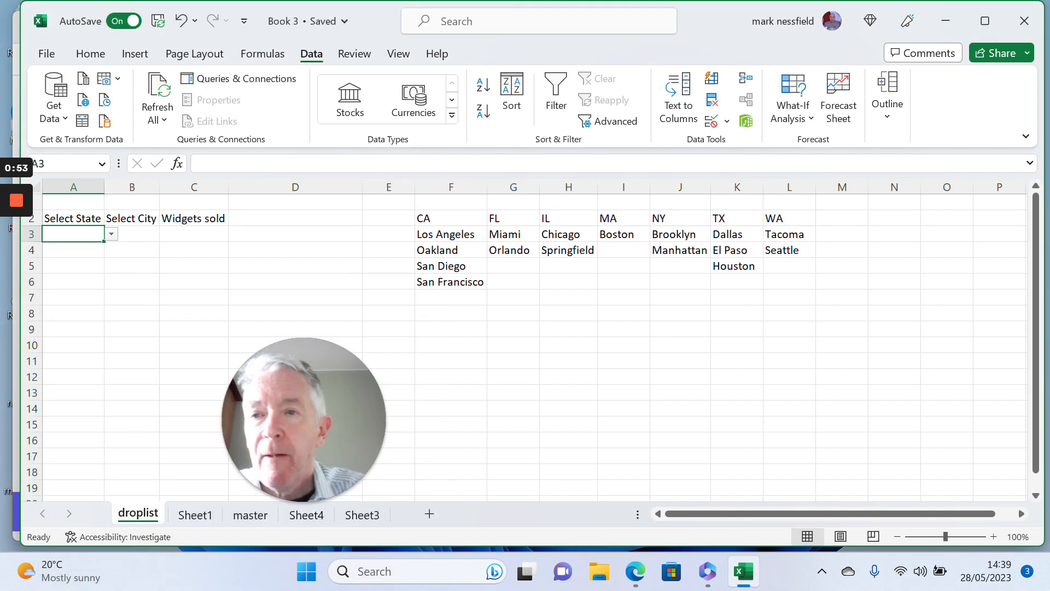
# - Test cell A3 by picking IL from its list, then clear it and enter il manually
pyautogui.click(112, 234)
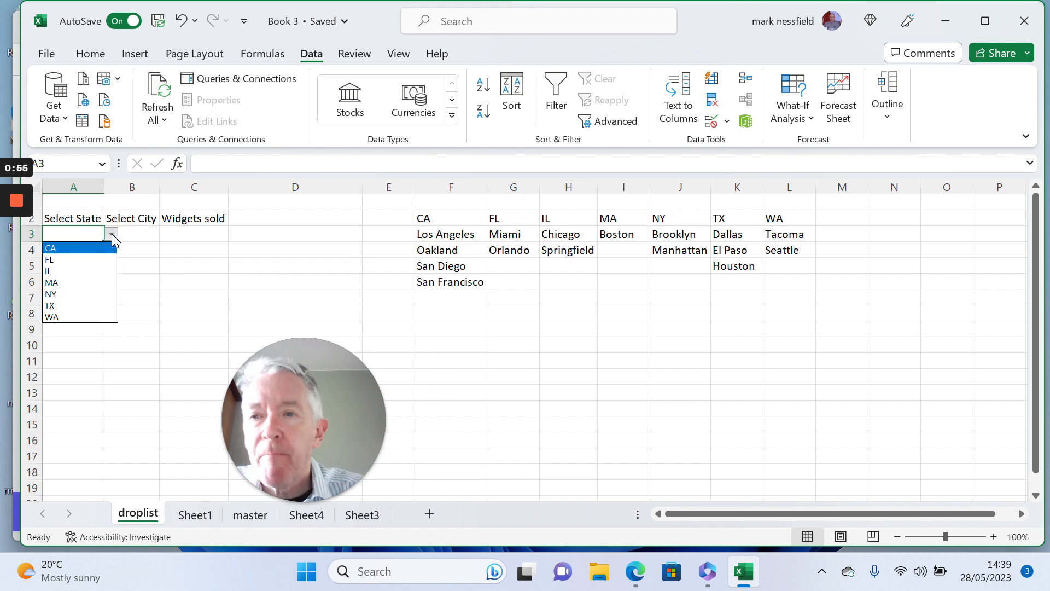
pyautogui.click(76, 269)
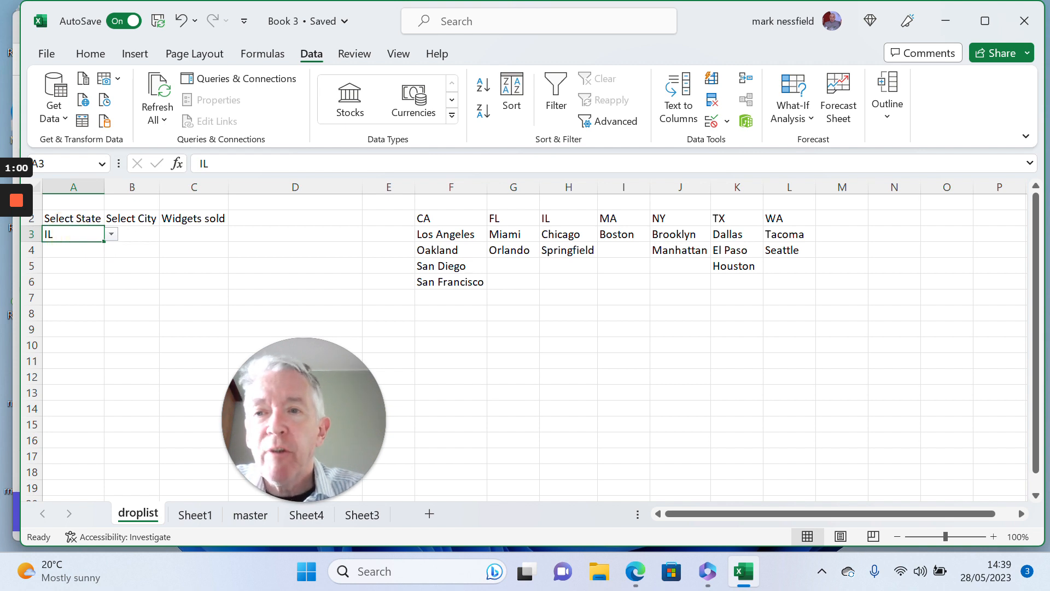
pyautogui.press('BackSpace')
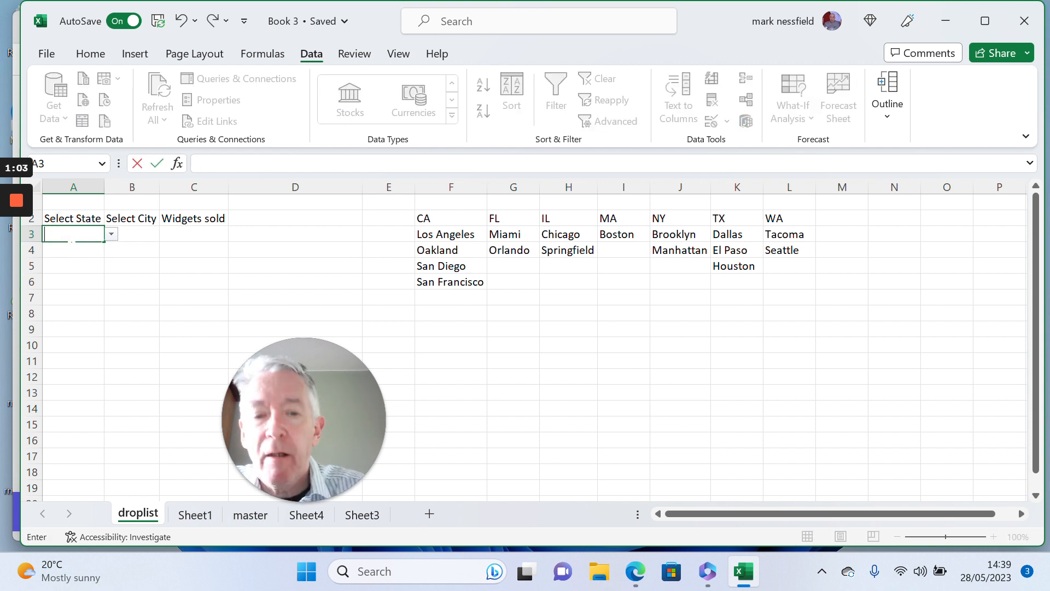
pyautogui.write('il')
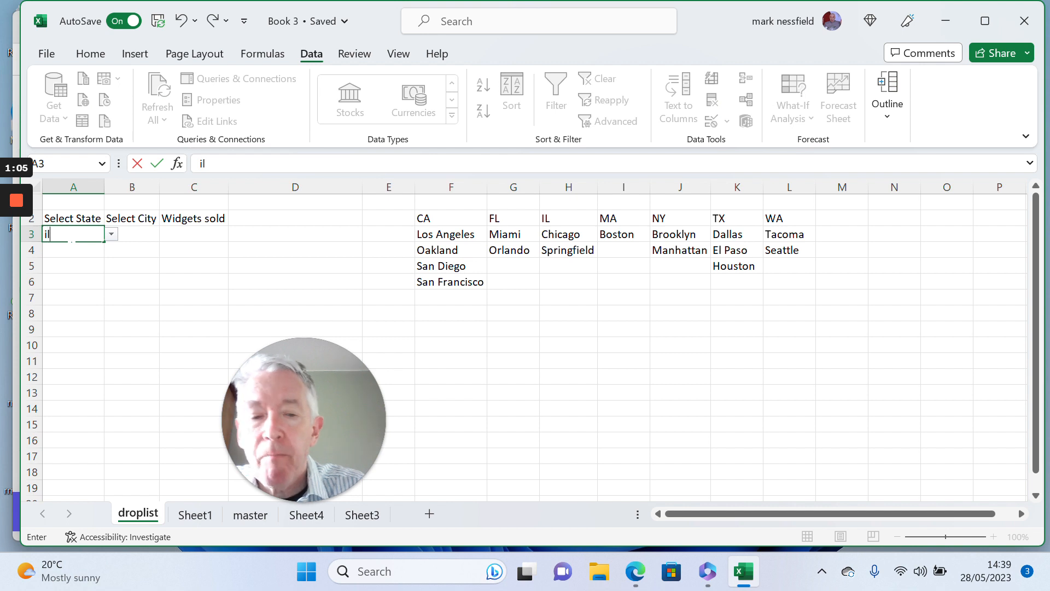
pyautogui.press('Return')
pyautogui.press('Up')
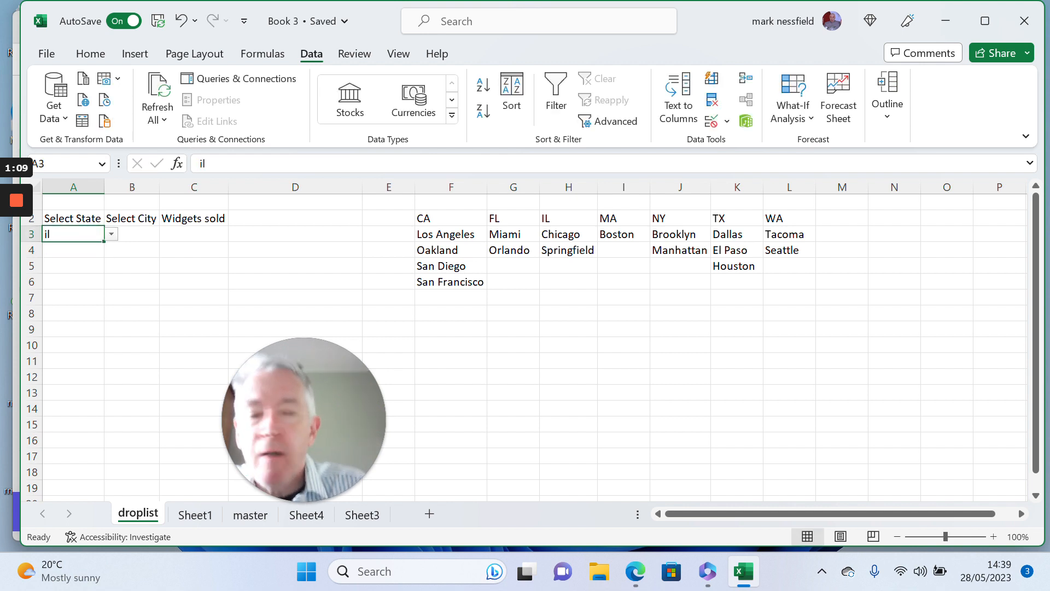
# - Try to enter the unlisted value pp in cell A3, retry the entry and clear the cell
pyautogui.write('pp')
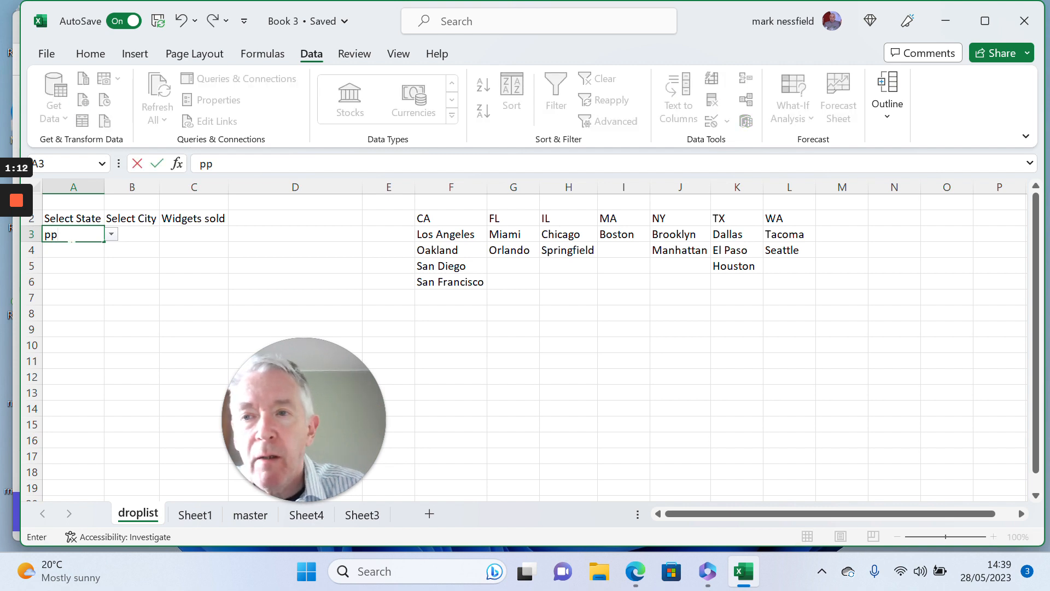
pyautogui.press('Return')
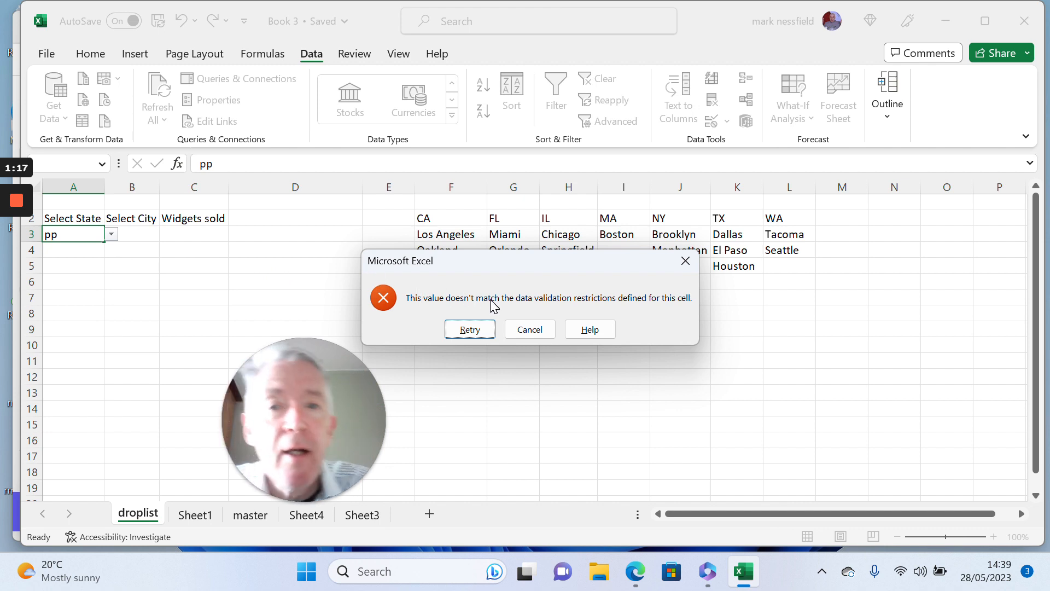
pyautogui.click(472, 329)
pyautogui.write('il')
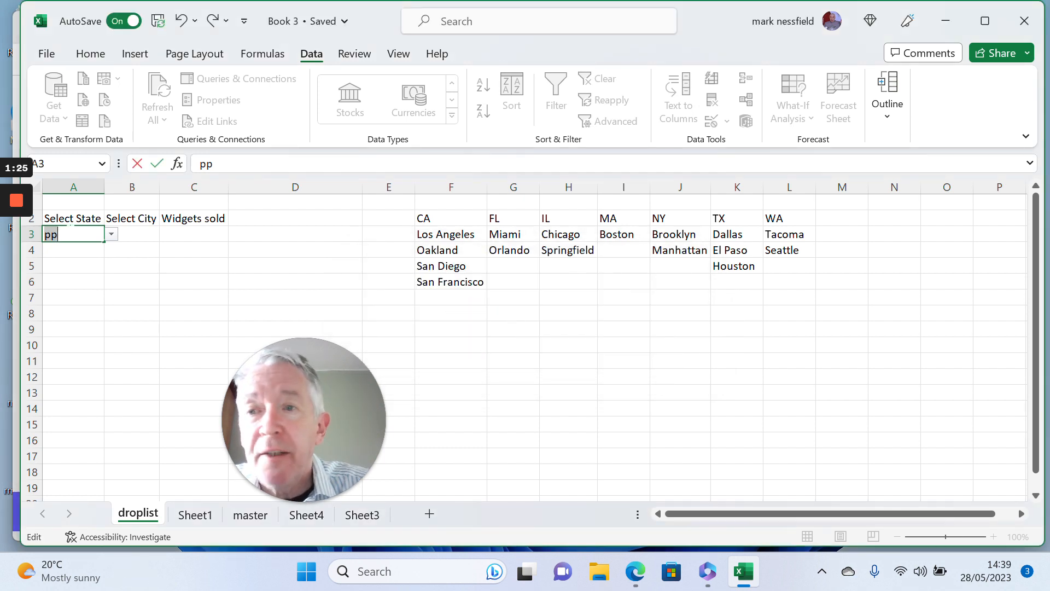
pyautogui.press('BackSpace')
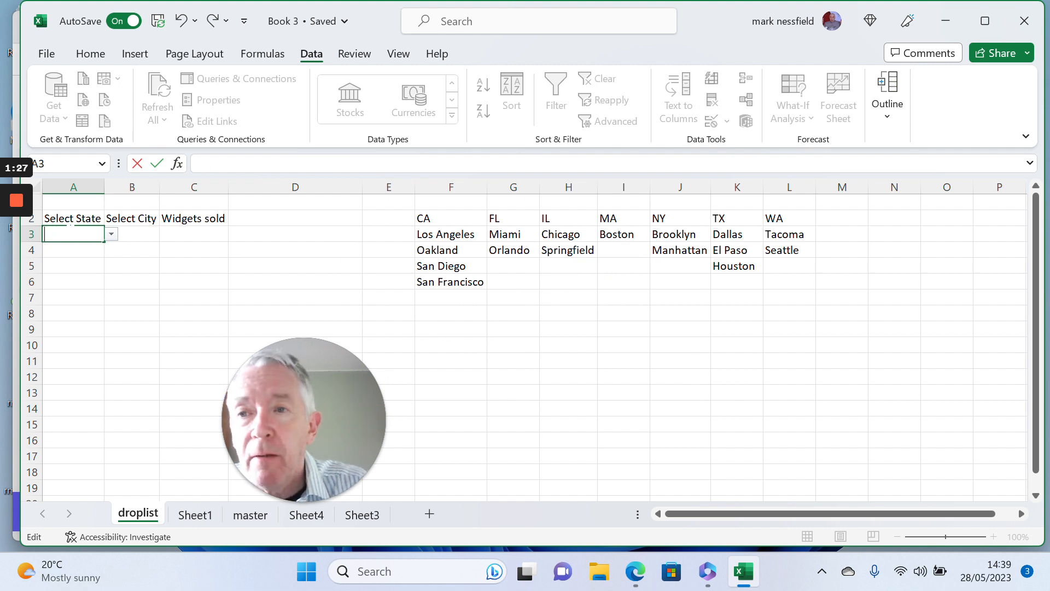
pyautogui.press('Return')
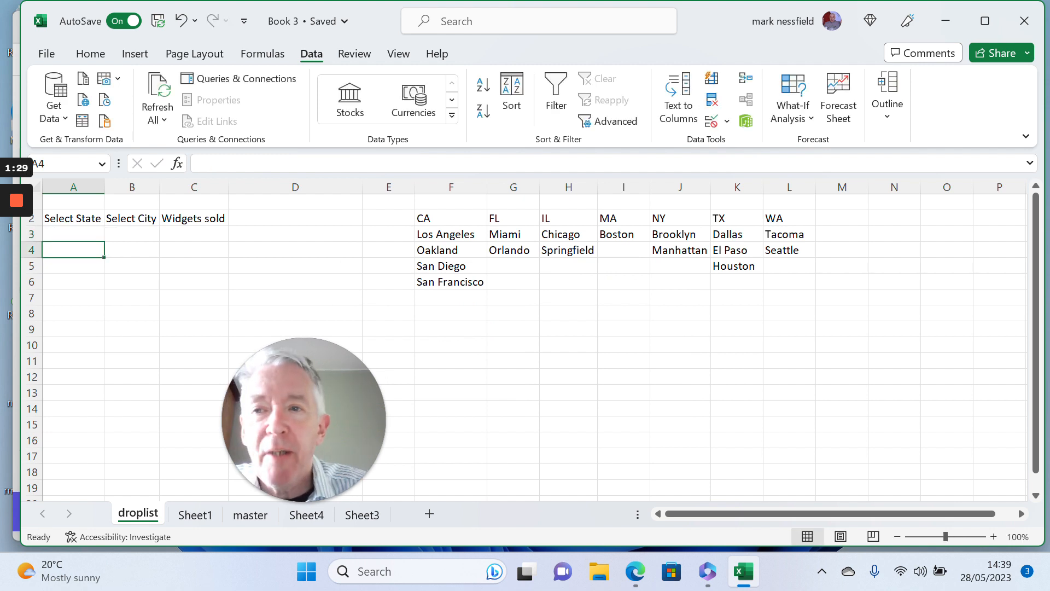
# - Choose FL from the state list in cell A3
pyautogui.press('Up')
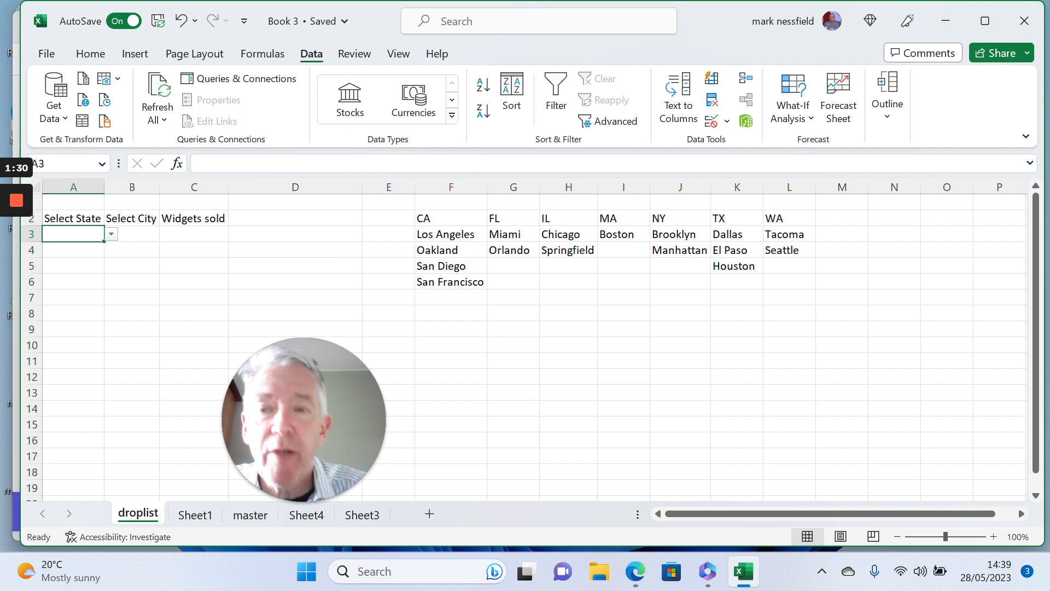
pyautogui.click(111, 234)
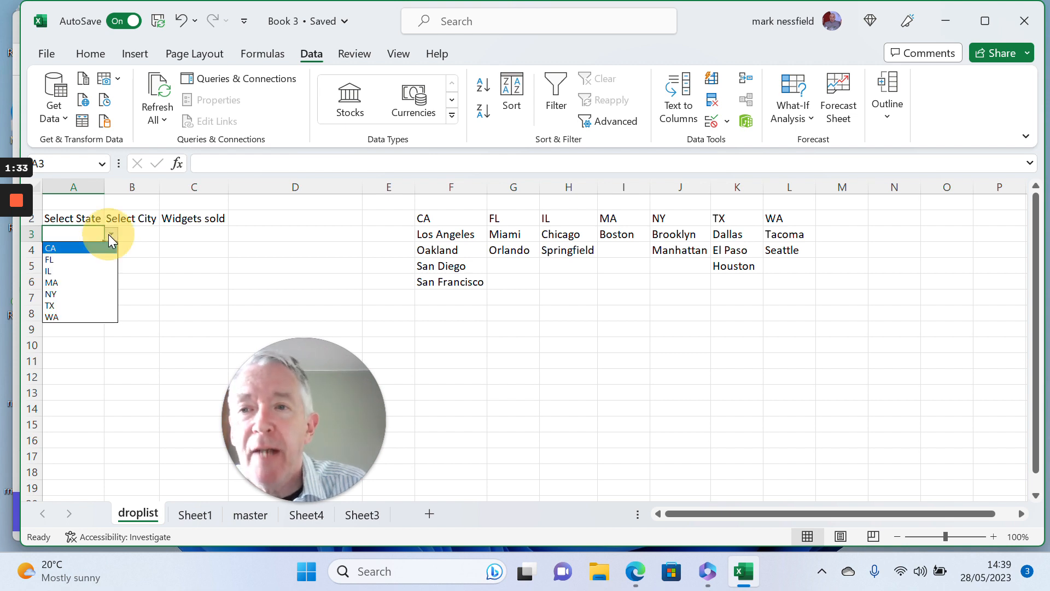
pyautogui.click(60, 259)
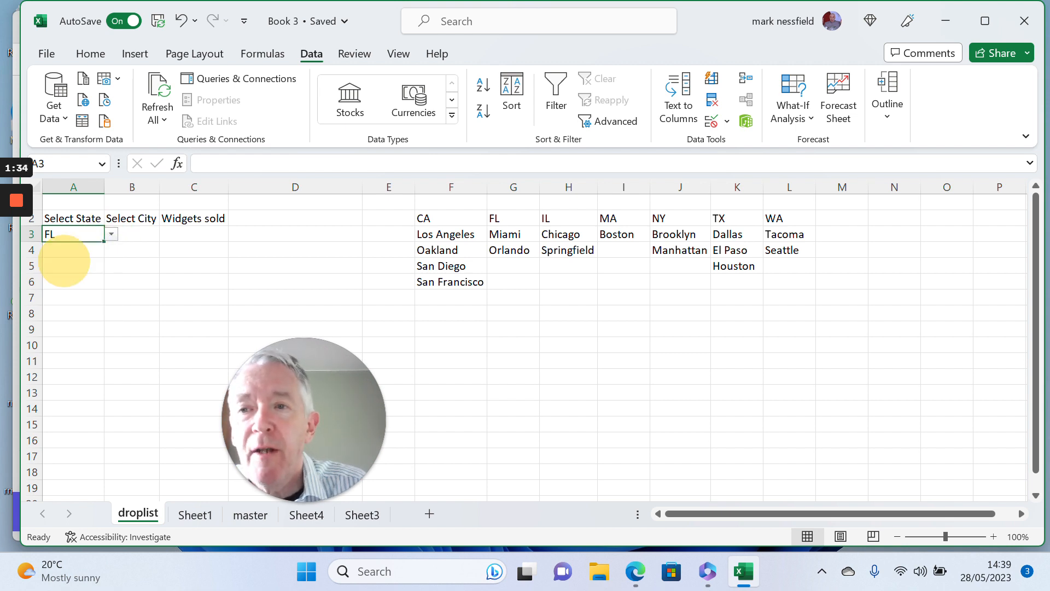
pyautogui.click(136, 232)
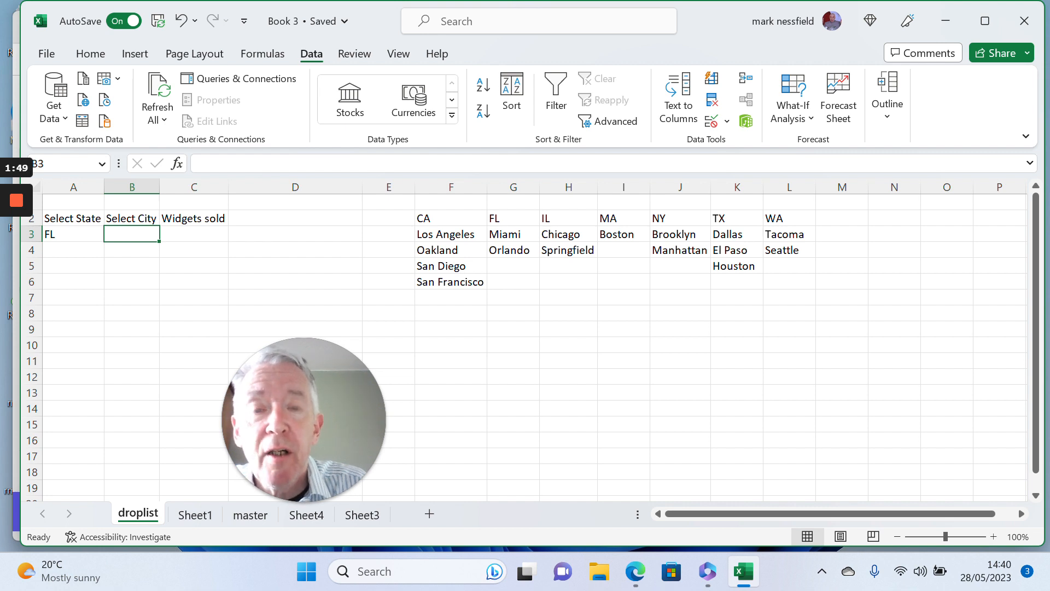
pyautogui.click(502, 217)
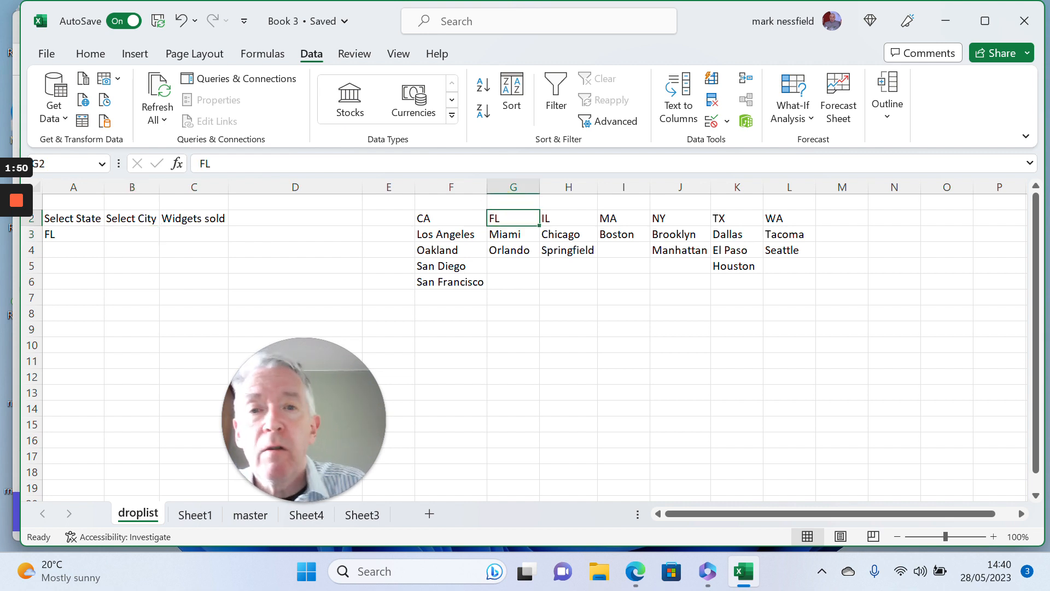
pyautogui.moveTo(502, 217); pyautogui.dragTo(506, 249)
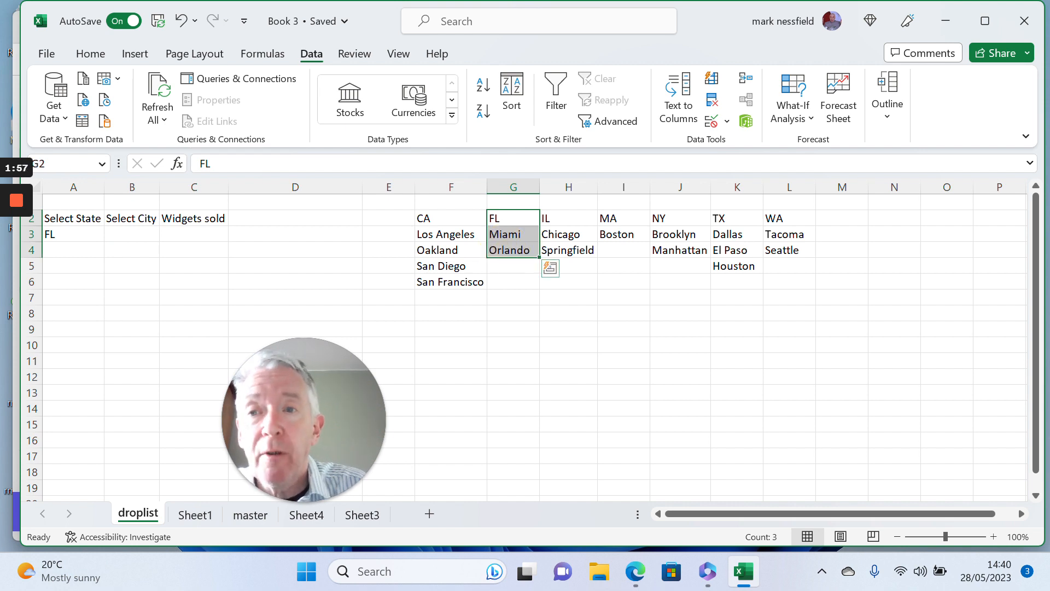
pyautogui.click(136, 230)
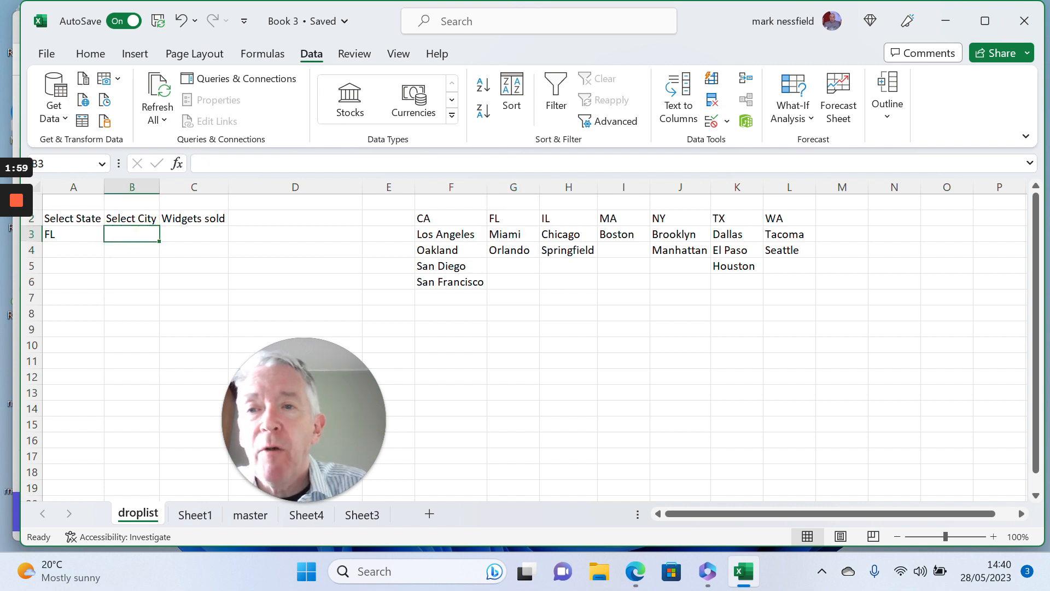
# - Start an OFFSET formula in cell D3 with the absolute reference $F$2 and a row offset of 1
pyautogui.click(257, 234)
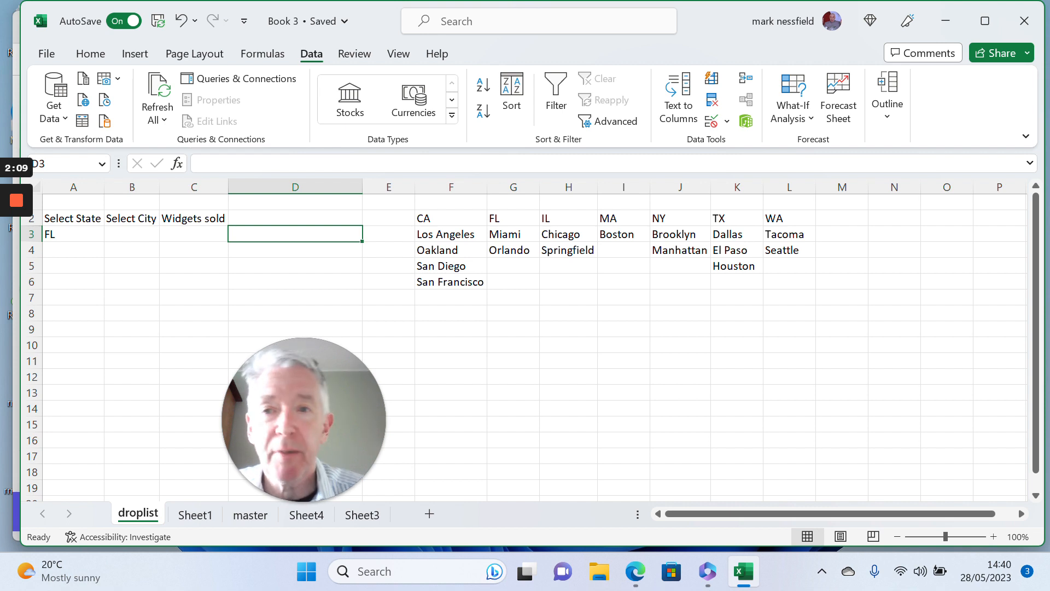
pyautogui.write('=')
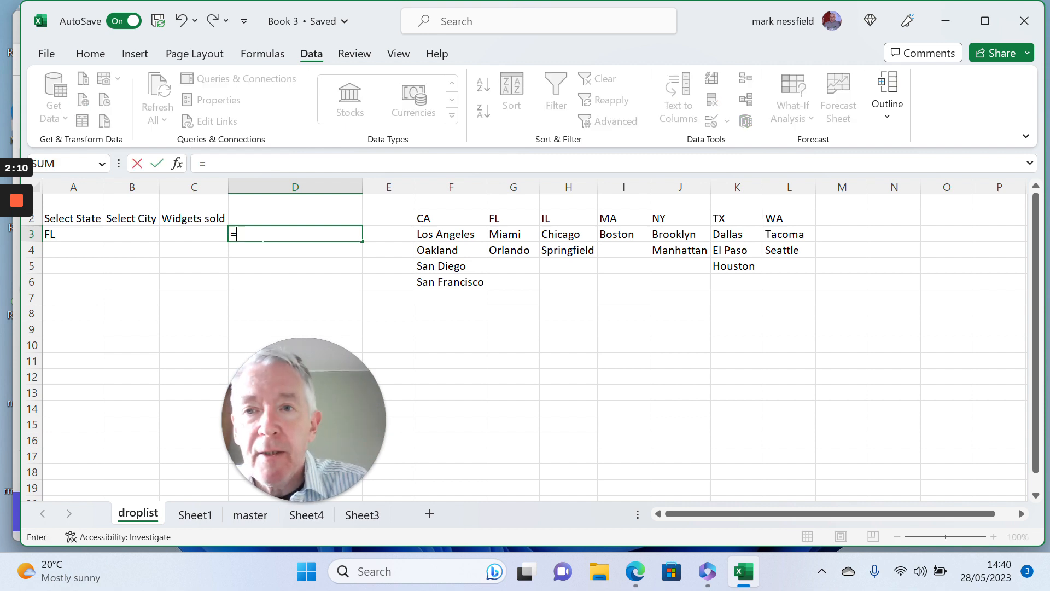
pyautogui.write('offset')
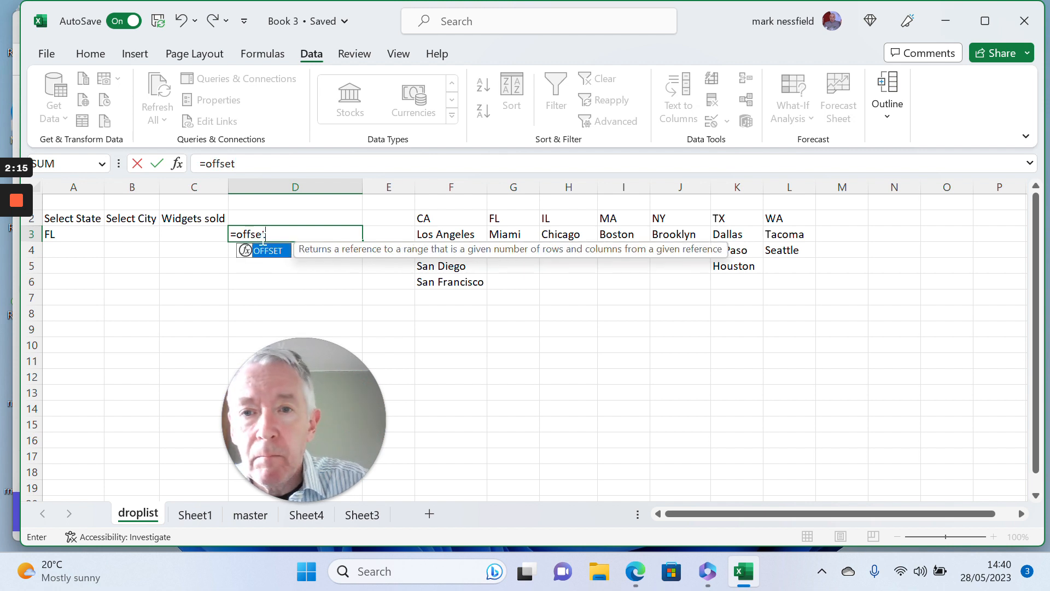
pyautogui.write('(')
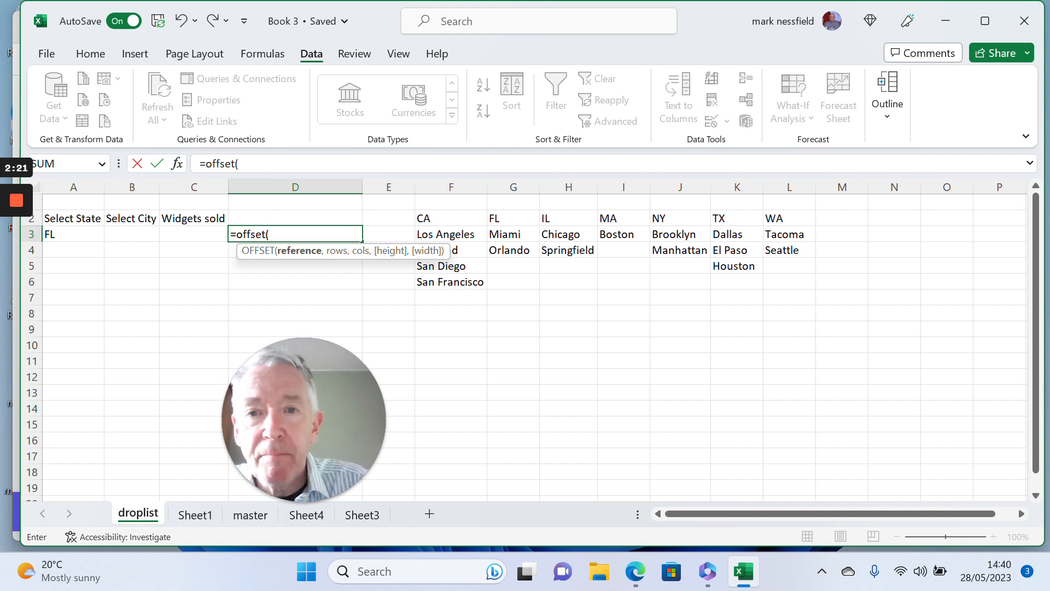
pyautogui.click(421, 218)
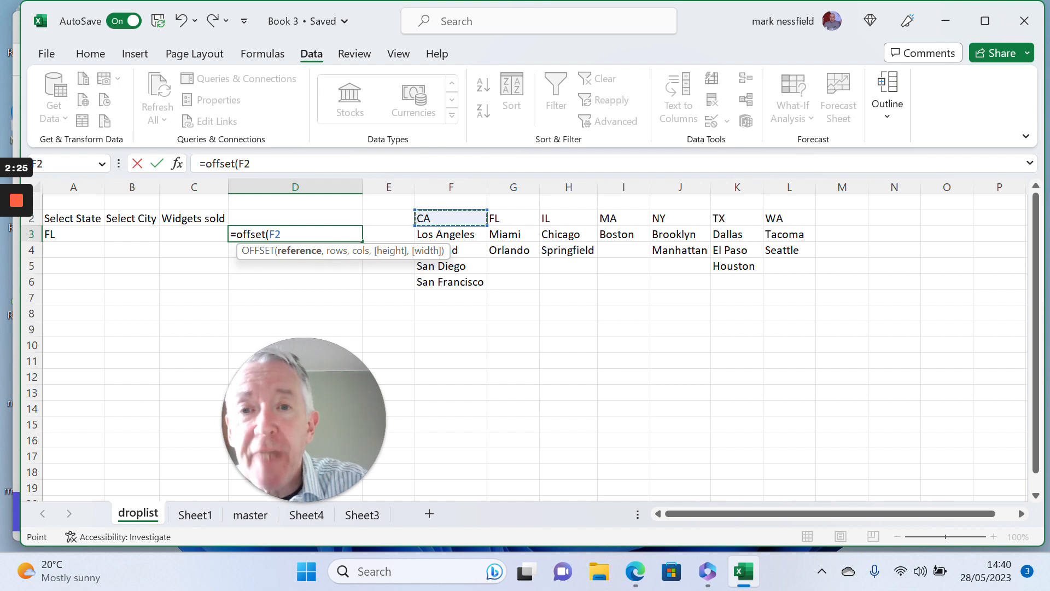
pyautogui.press('F4')
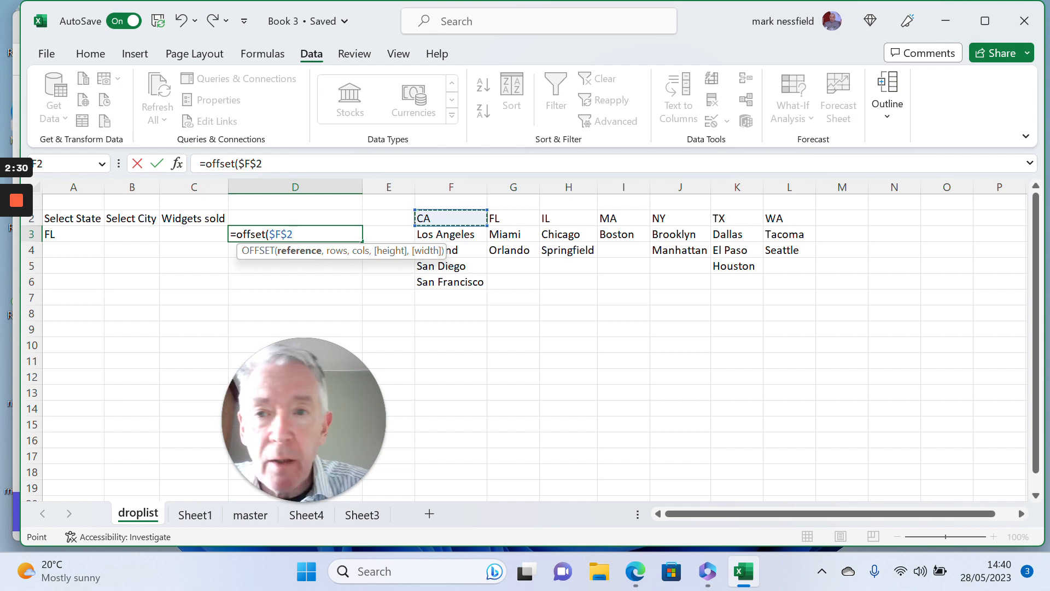
pyautogui.write(',1')
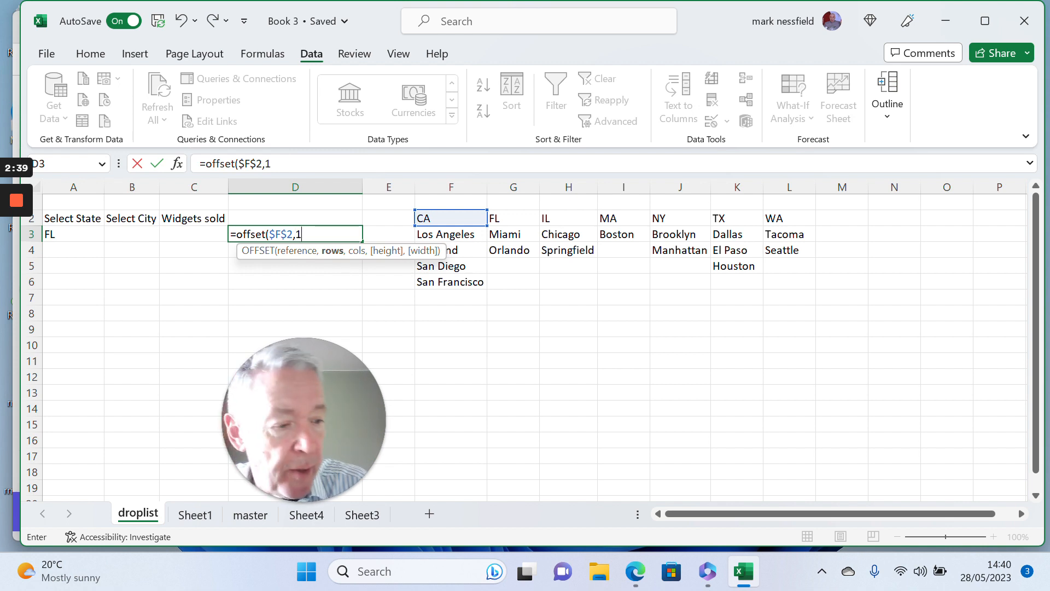
# - Nest a MATCH function as the OFFSET's column argument, with $A3 as the lookup value
pyautogui.write(',')
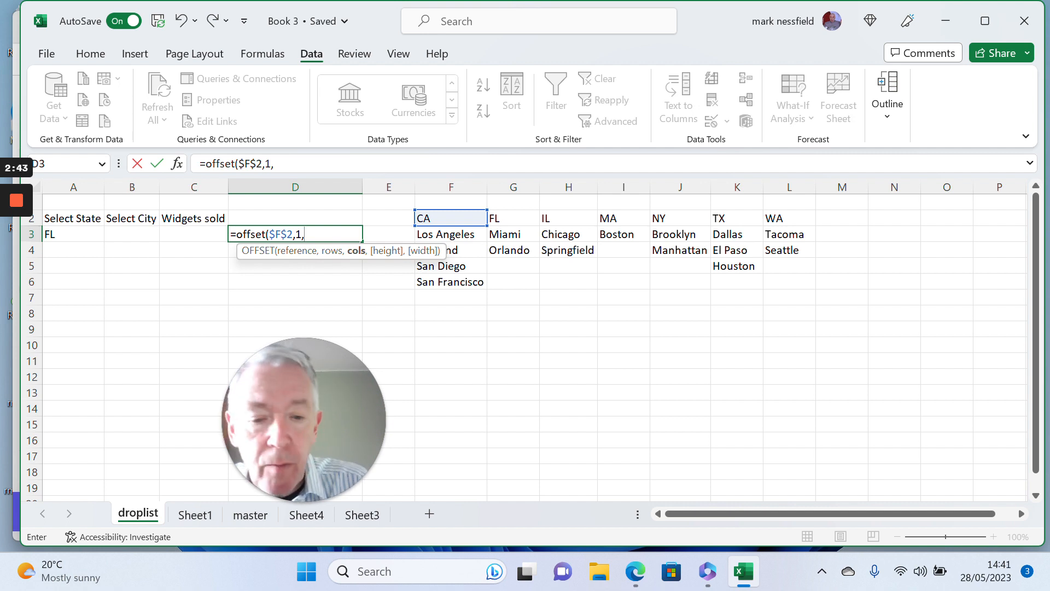
pyautogui.write('mat')
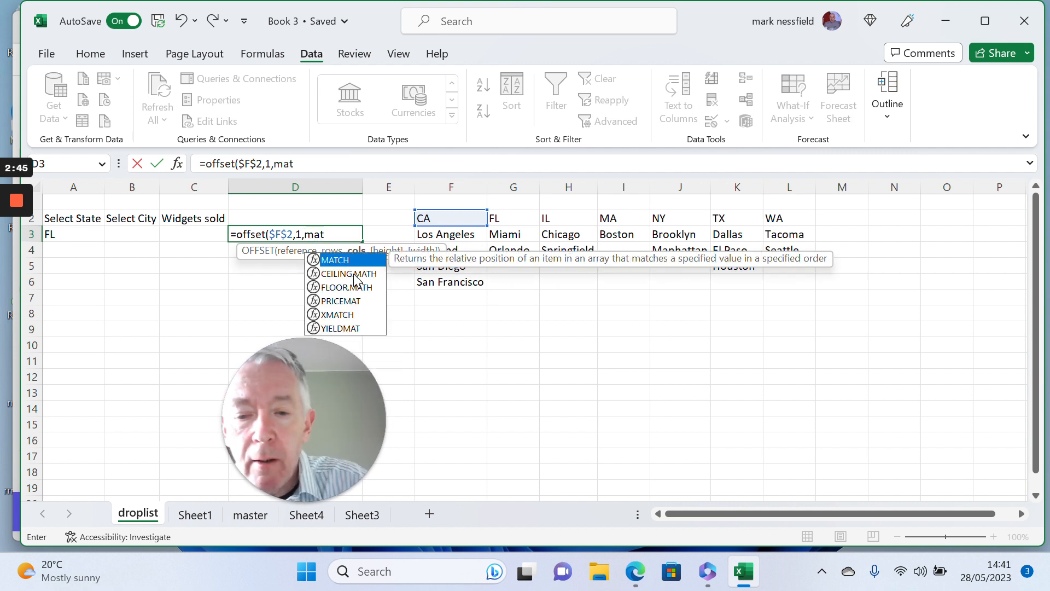
pyautogui.write('ch')
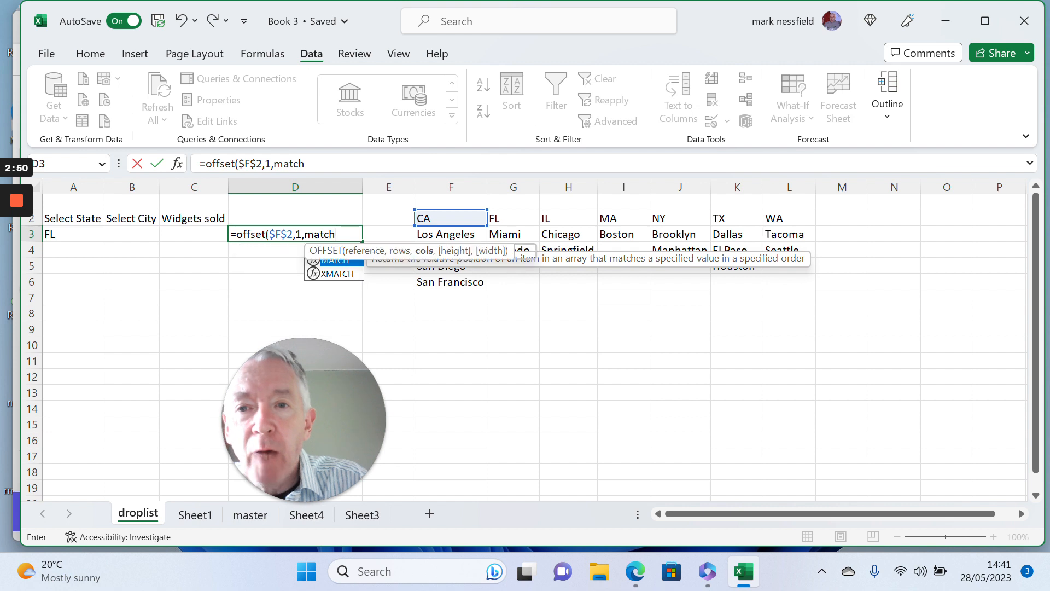
pyautogui.write('(')
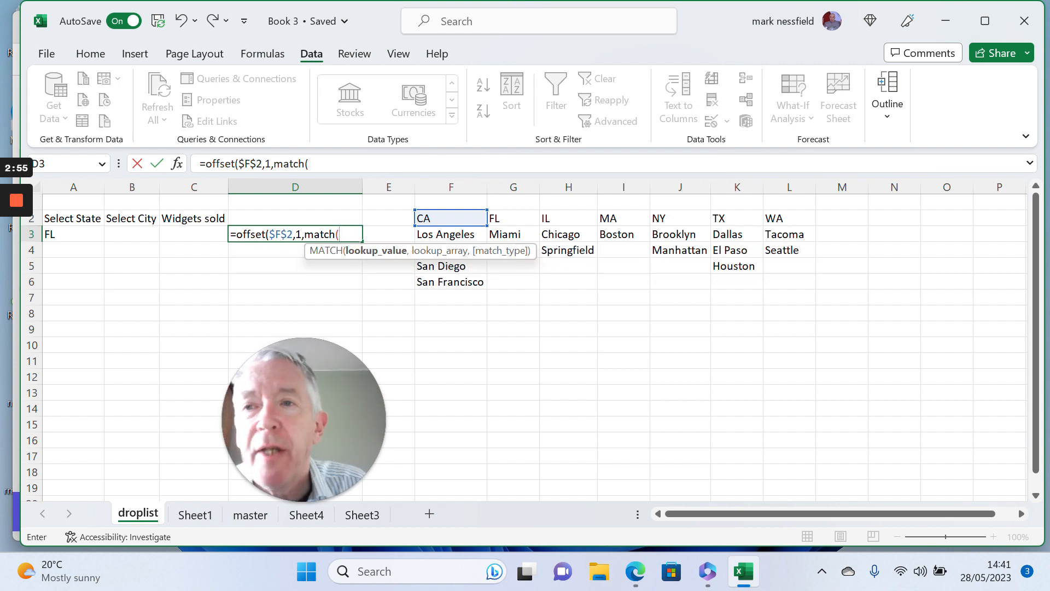
pyautogui.click(70, 234)
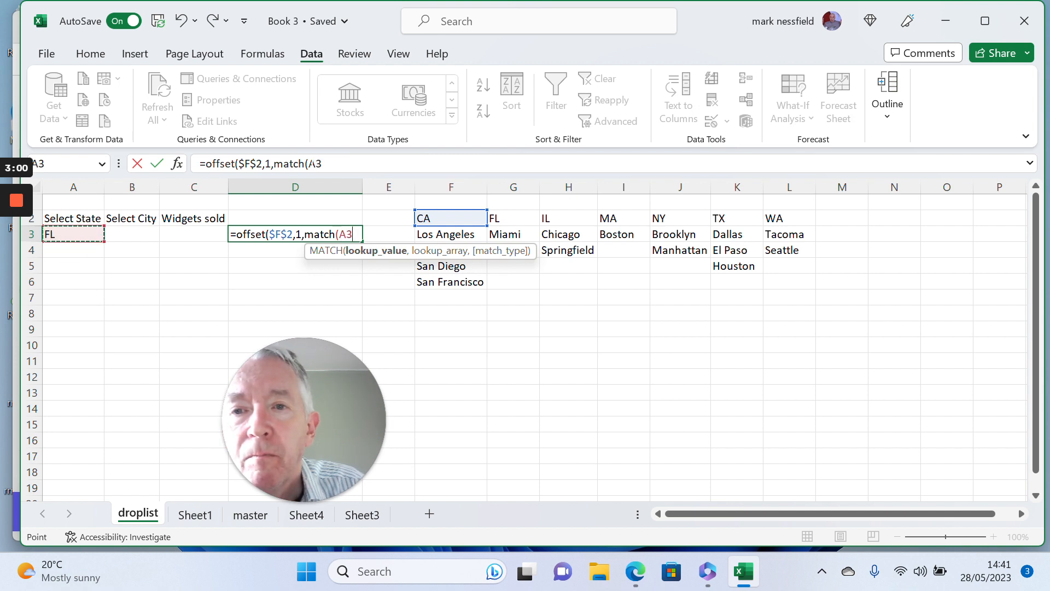
pyautogui.press('BackSpace')
pyautogui.press('BackSpace')
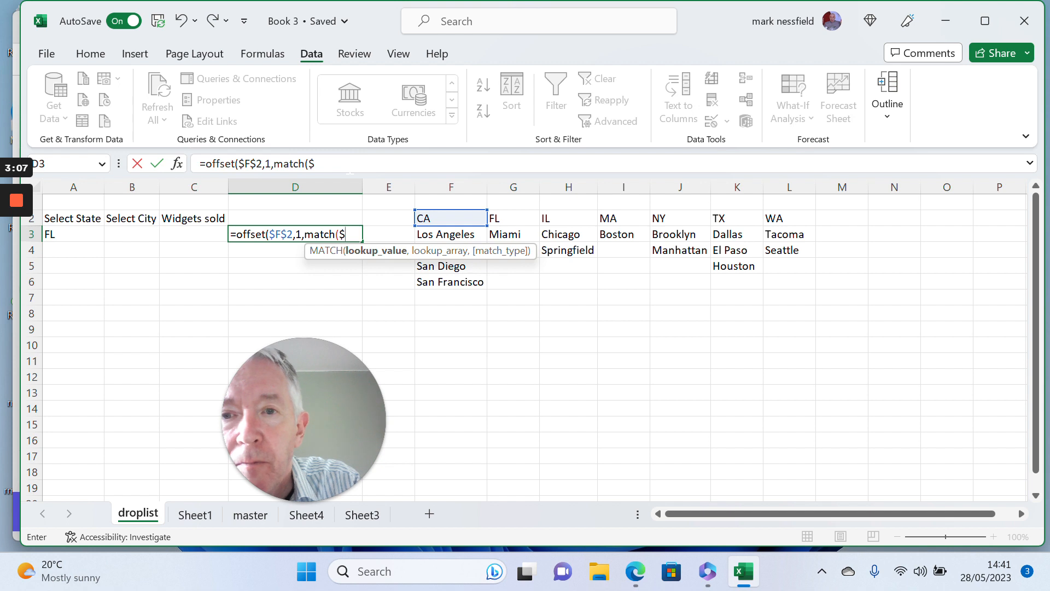
pyautogui.write('$A')
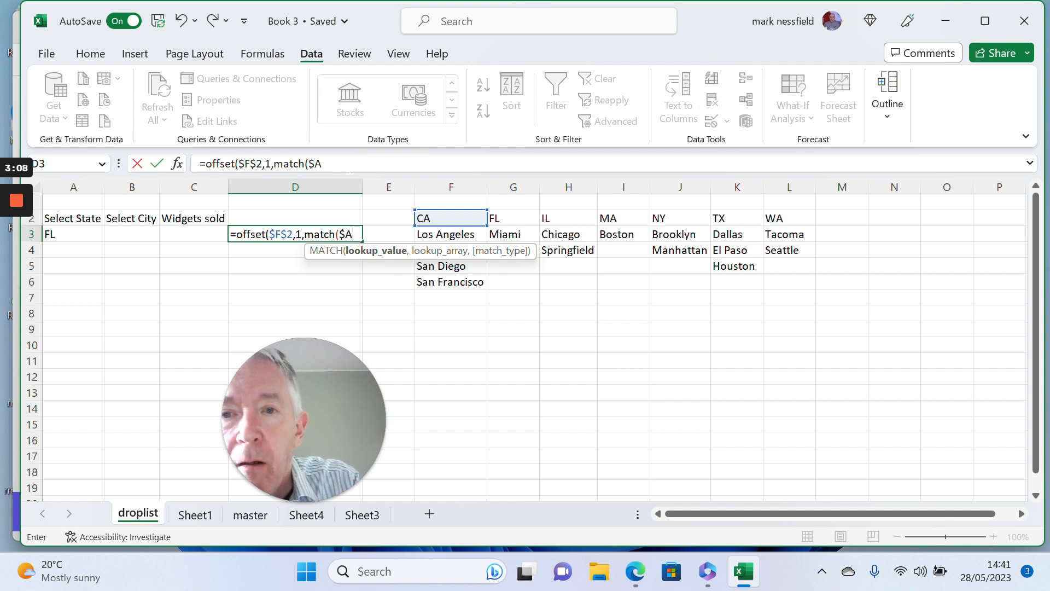
pyautogui.write('3')
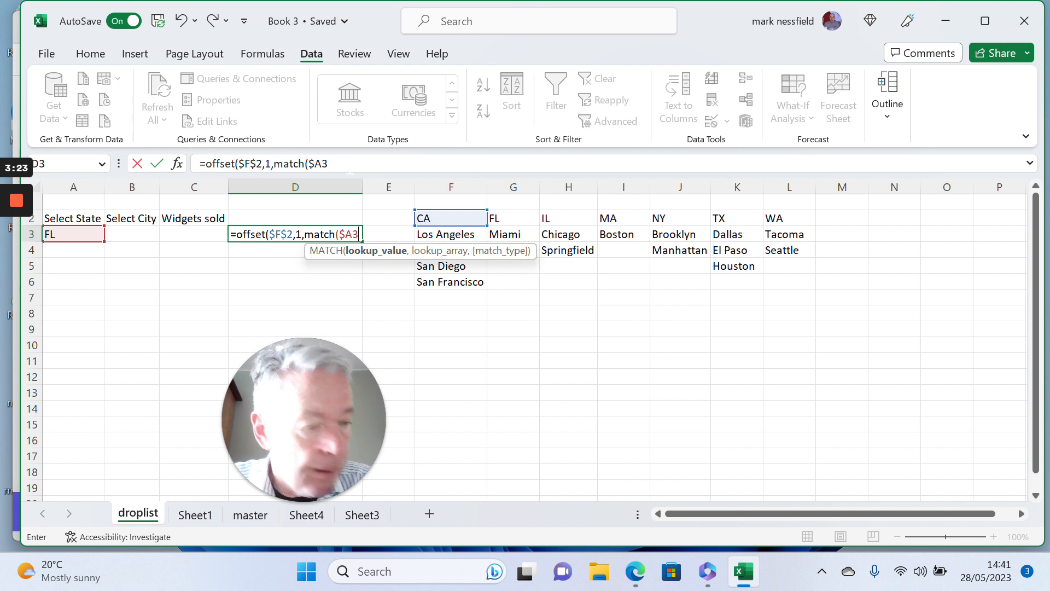
# - Complete the MATCH with lookup array $F$2:$L$2 and exact match type 0, and subtract 1 from it
pyautogui.write(',')
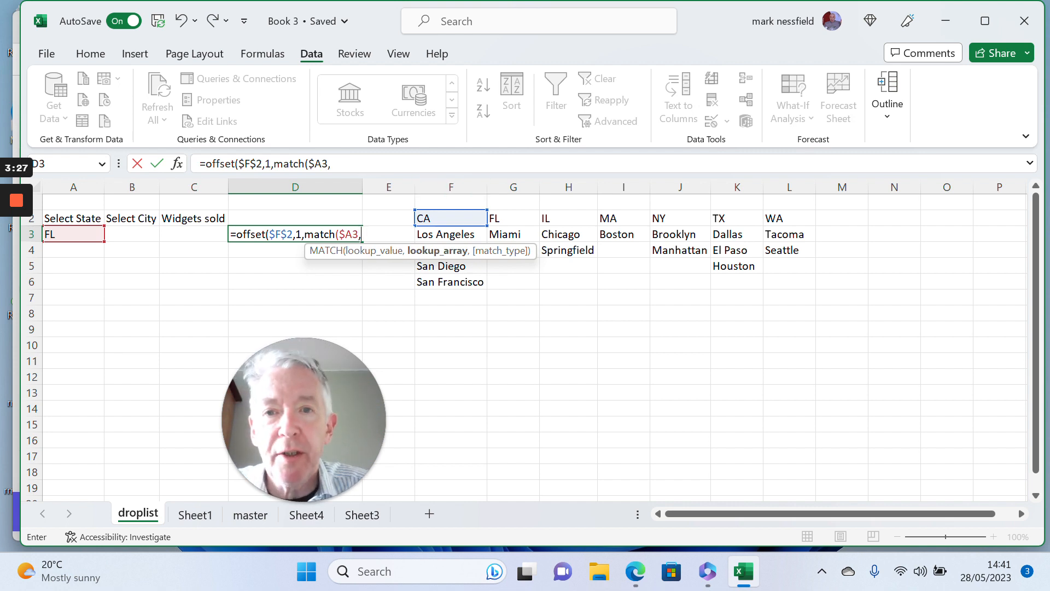
pyautogui.moveTo(450, 218); pyautogui.dragTo(609, 222)
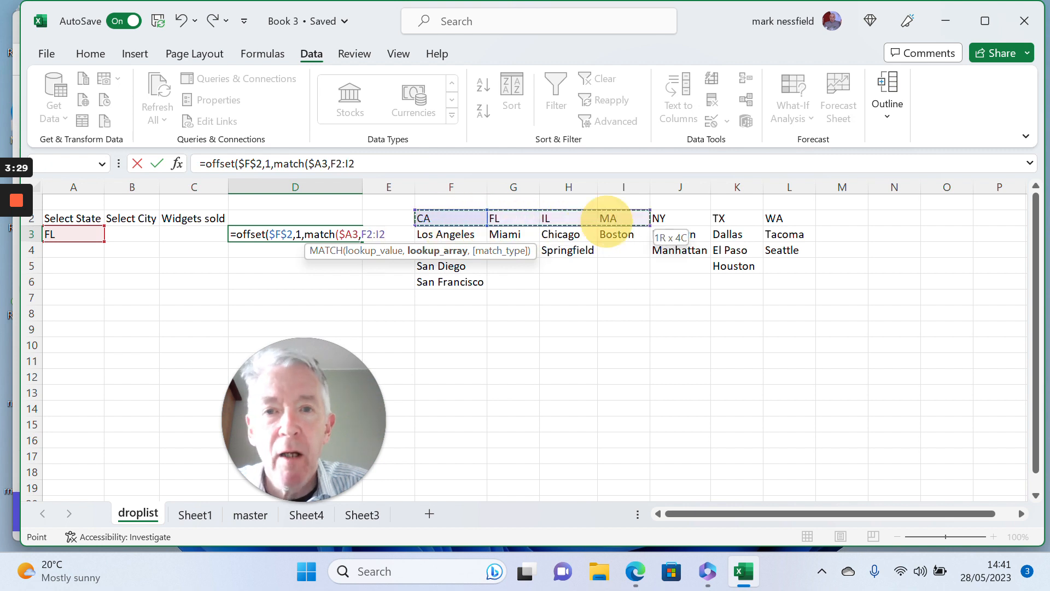
pyautogui.moveTo(607, 219); pyautogui.dragTo(777, 218)
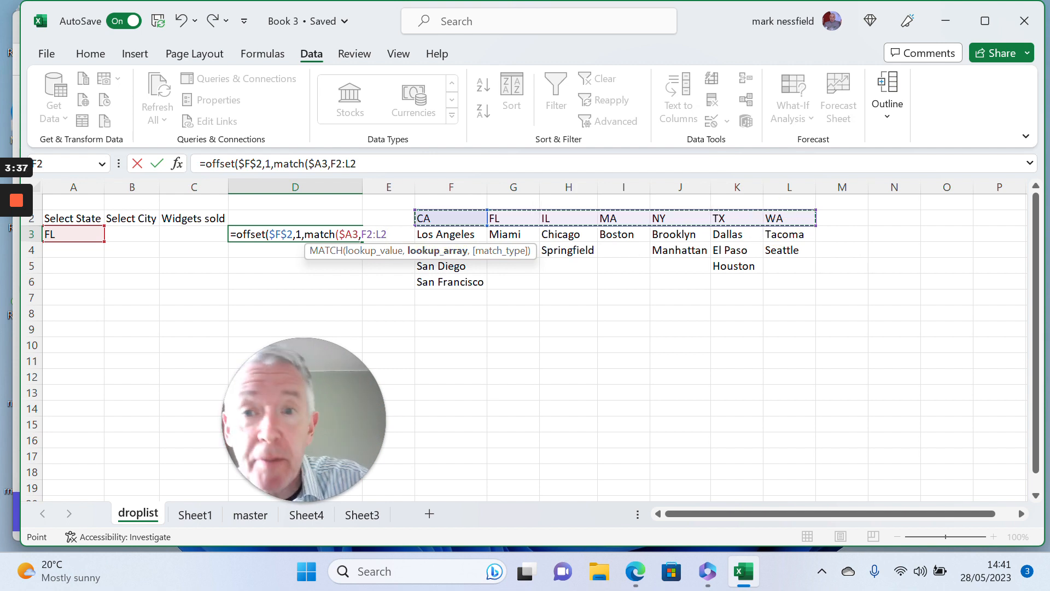
pyautogui.press('F4')
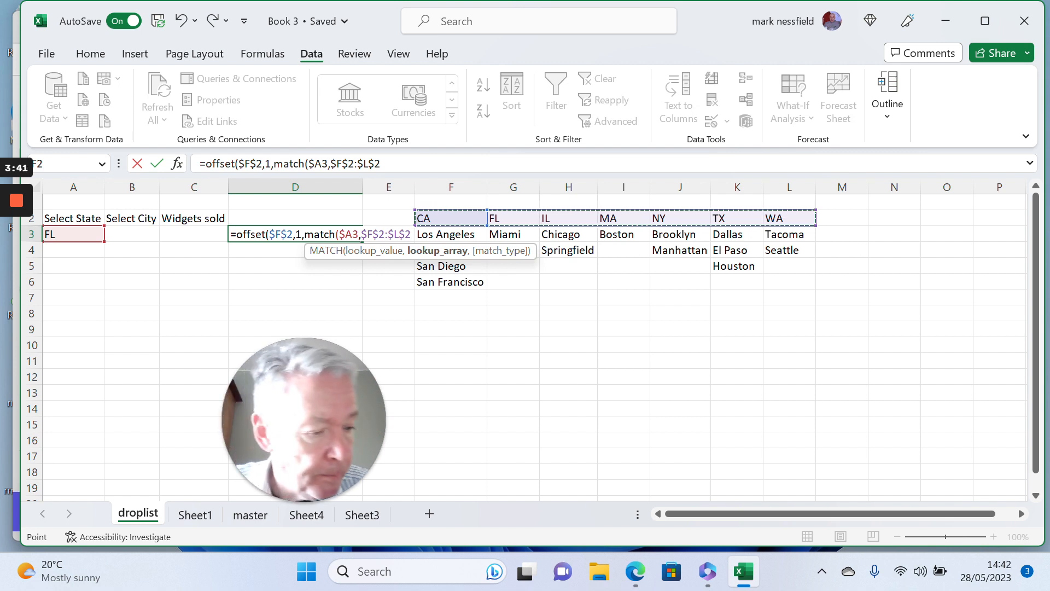
pyautogui.write(',')
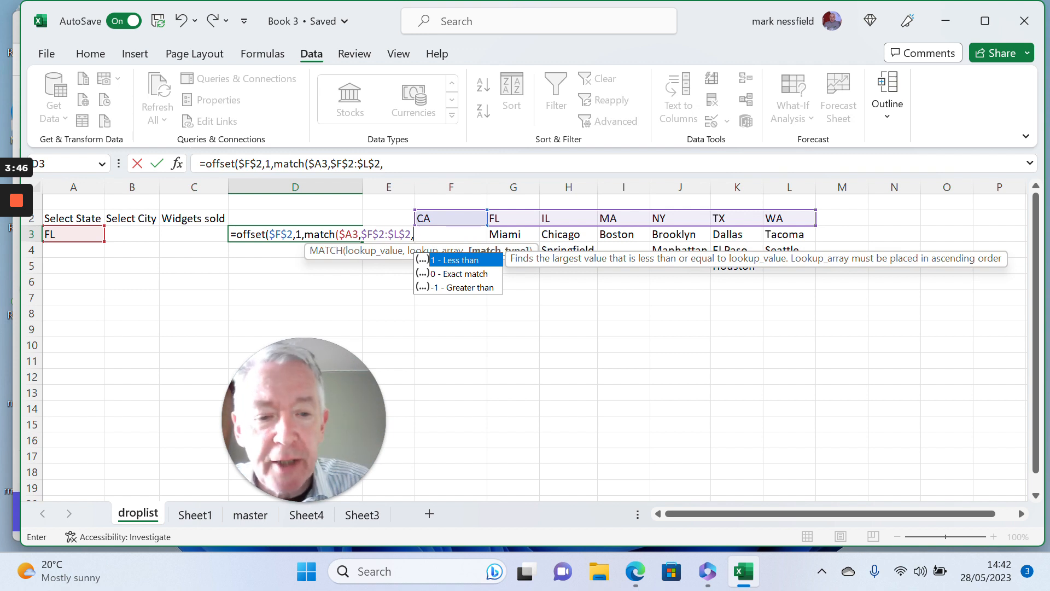
pyautogui.write('0,')
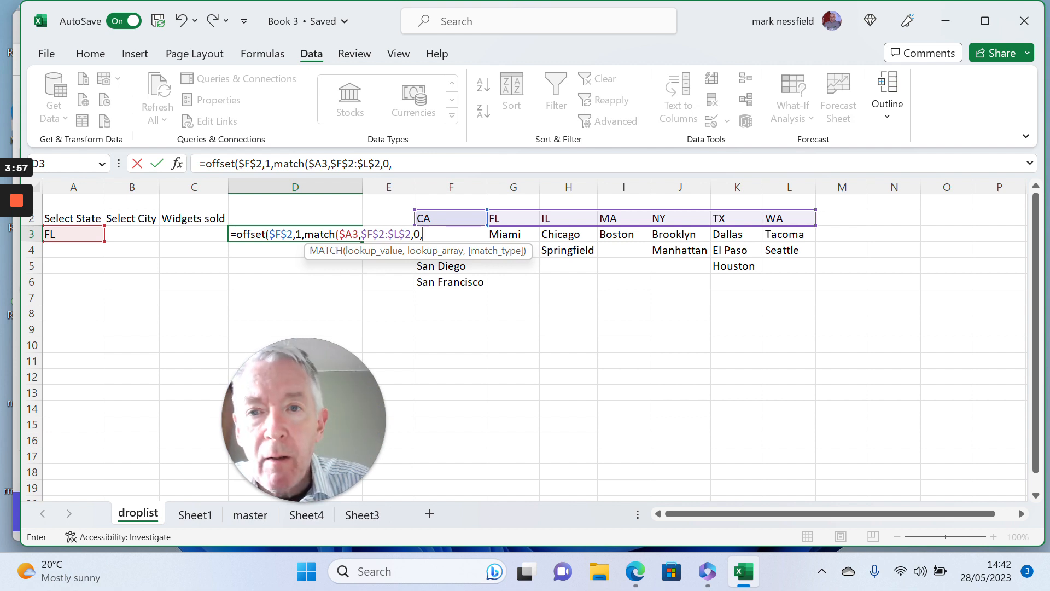
pyautogui.press('BackSpace')
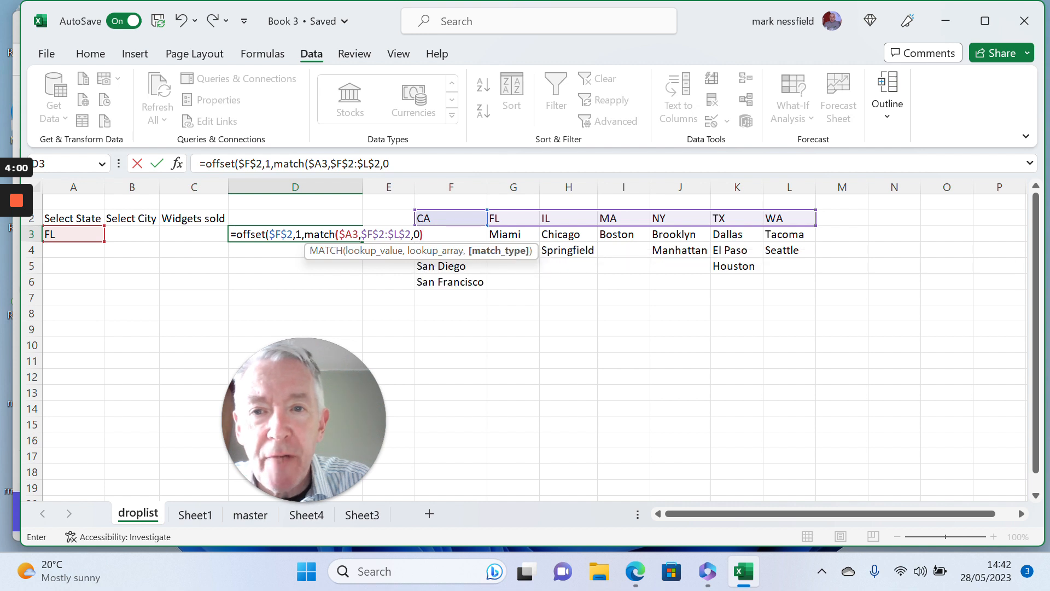
pyautogui.write(')')
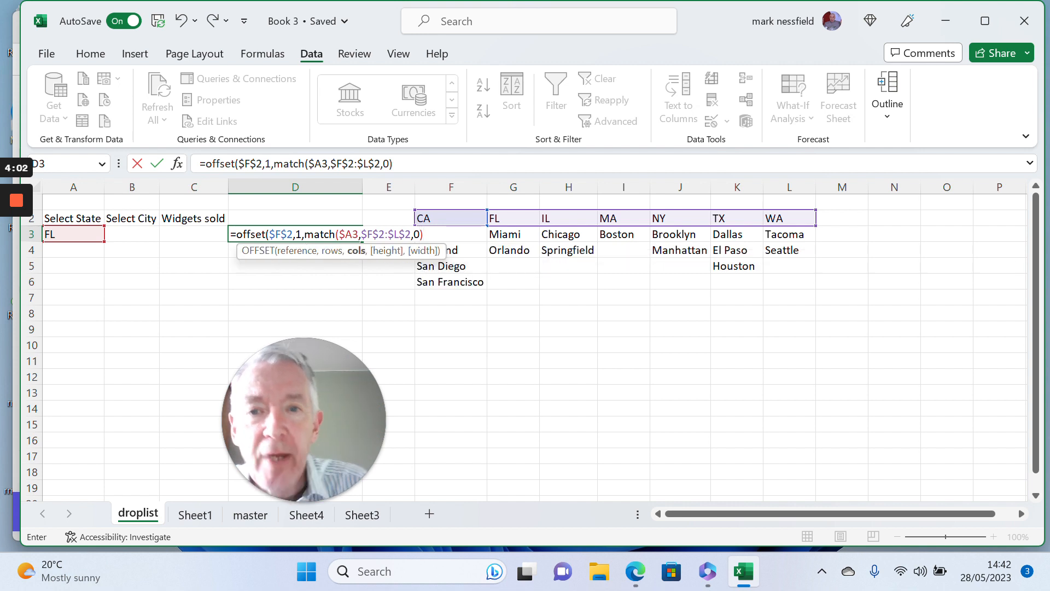
pyautogui.write('-')
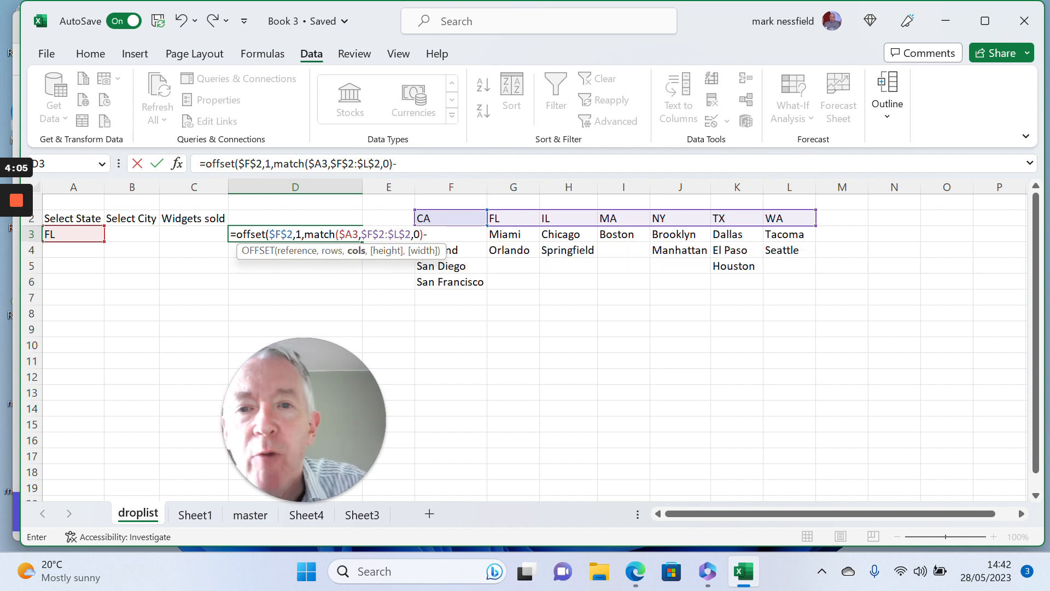
pyautogui.write('1')
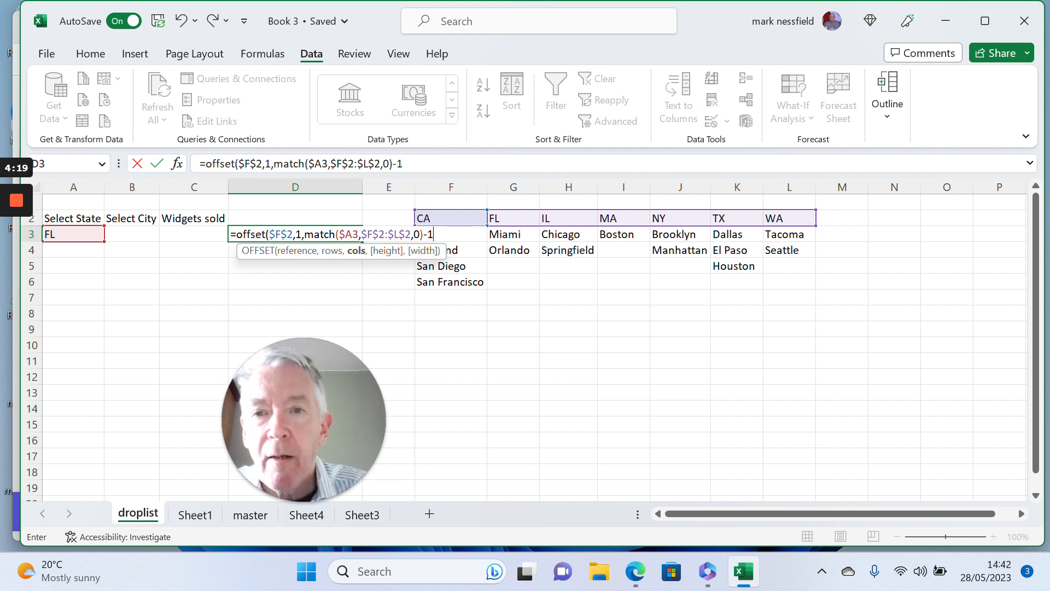
# - Finish the OFFSET formula in D3 with a height of 6 and a width of 1, and enter it
pyautogui.write(',')
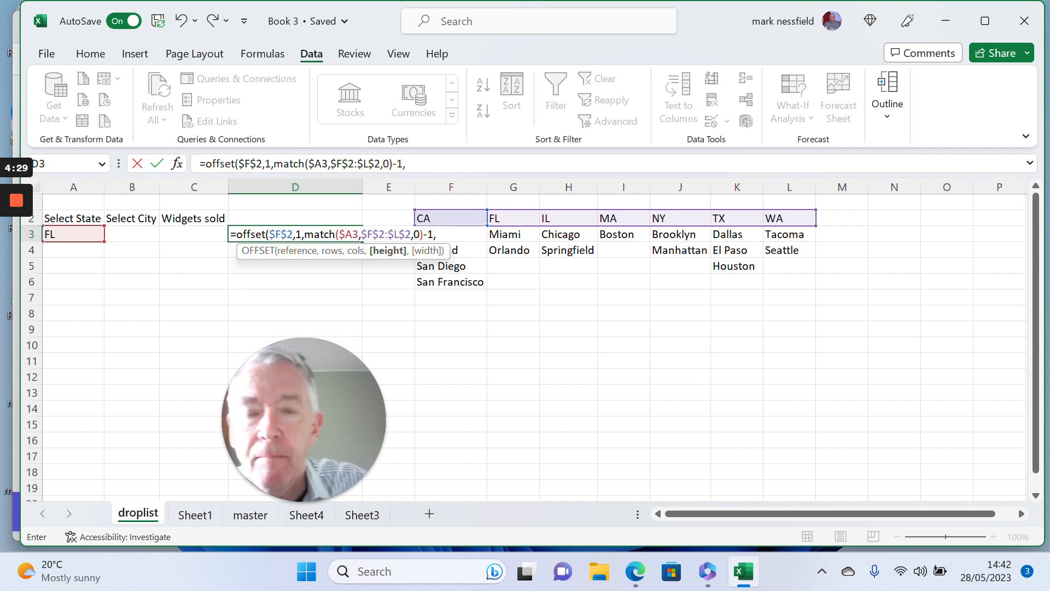
pyautogui.write('6')
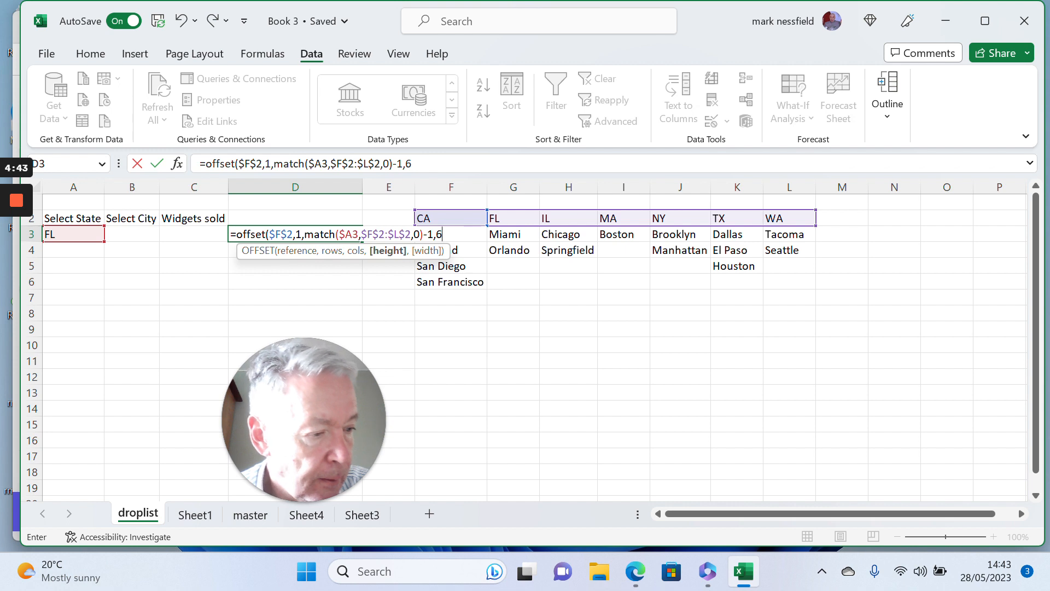
pyautogui.write(',')
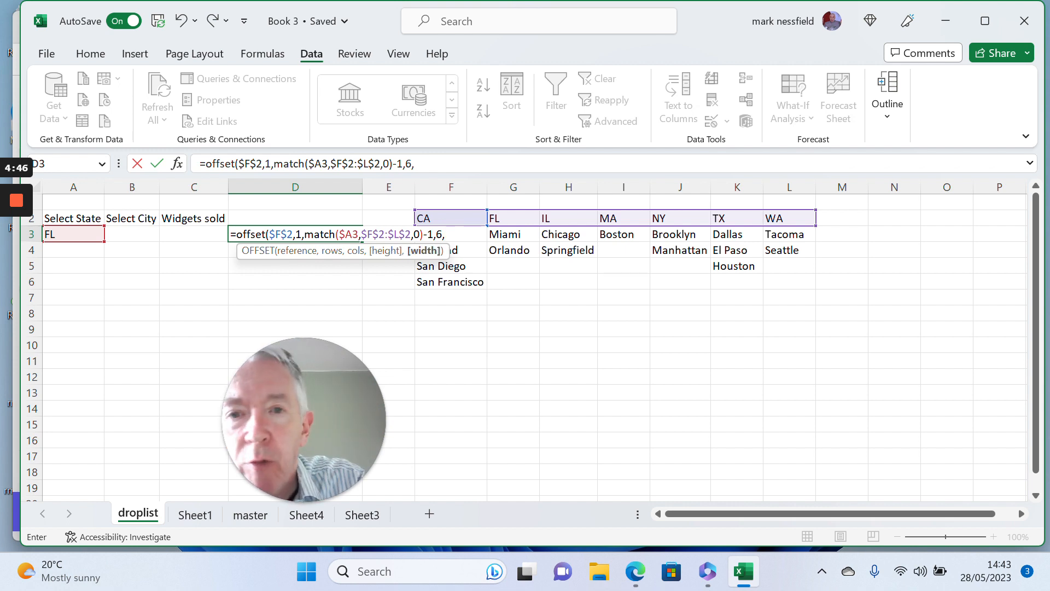
pyautogui.write('1')
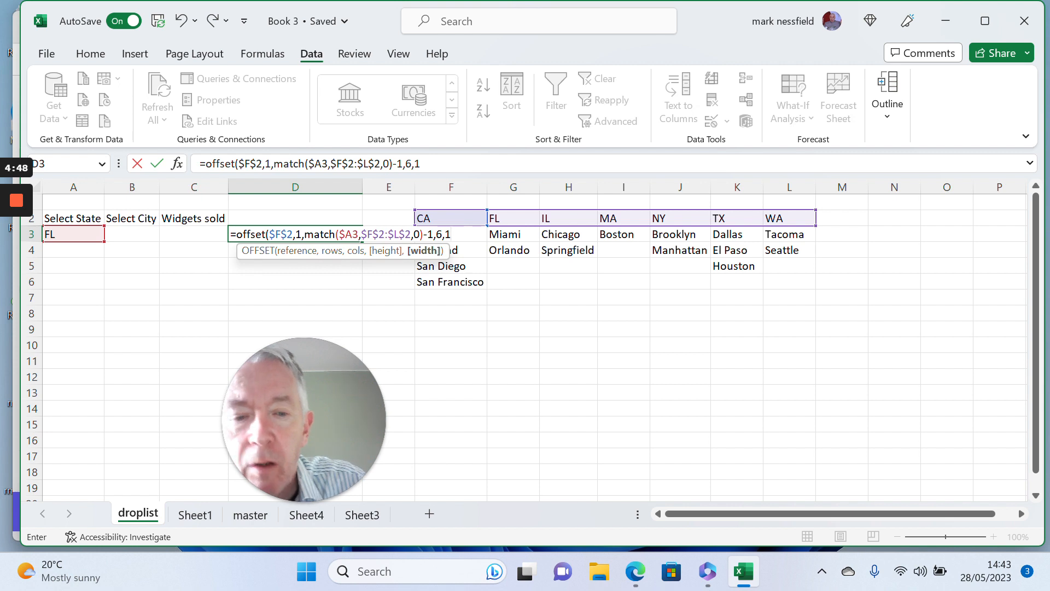
pyautogui.write(')')
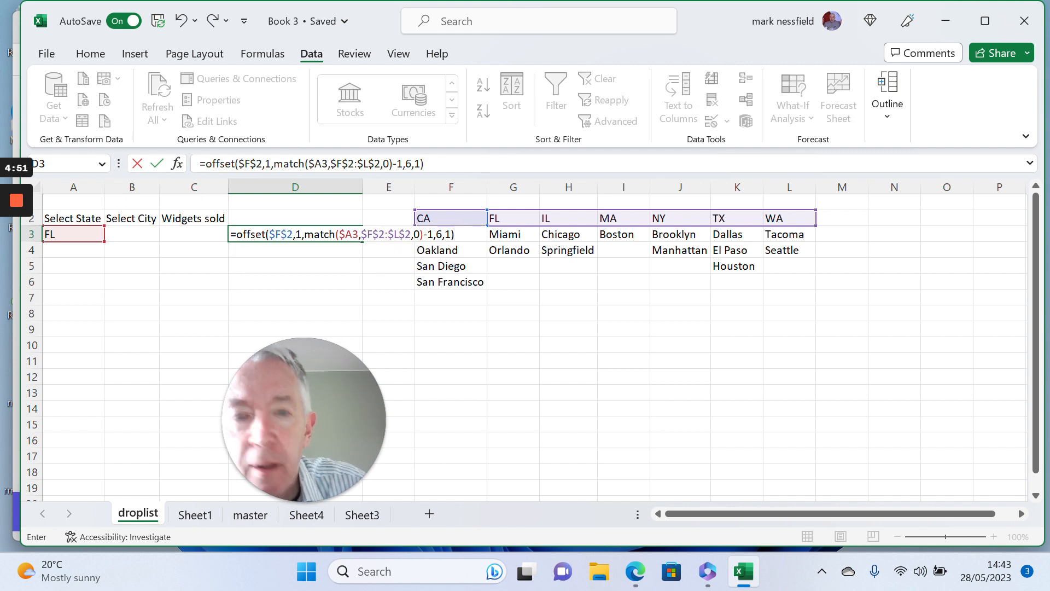
pyautogui.press('Return')
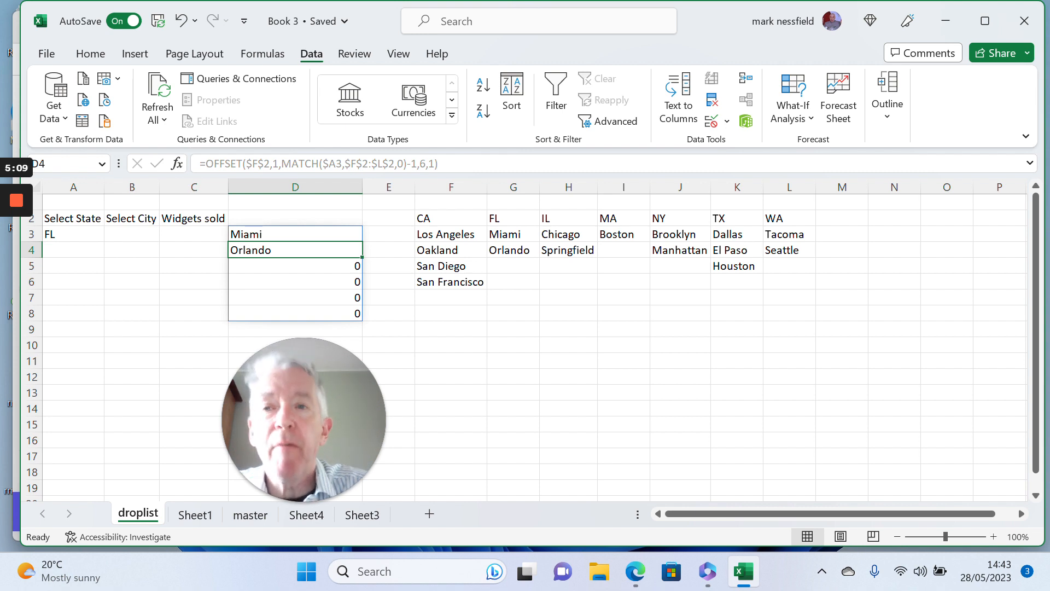
# - Test the formula by choosing TX from the state list in A3, and select formula cell D3
pyautogui.click(87, 234)
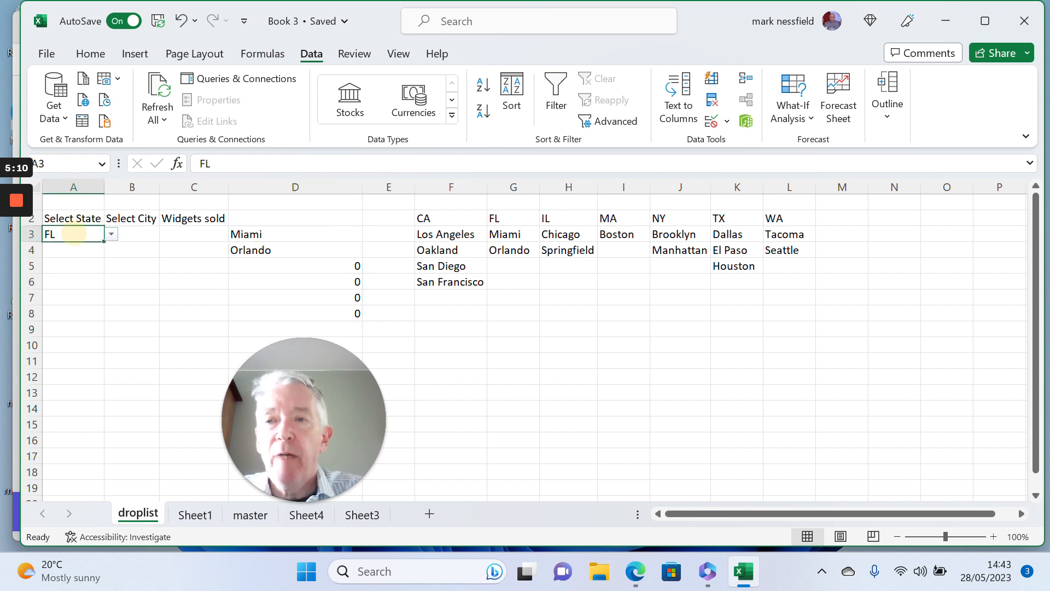
pyautogui.click(112, 235)
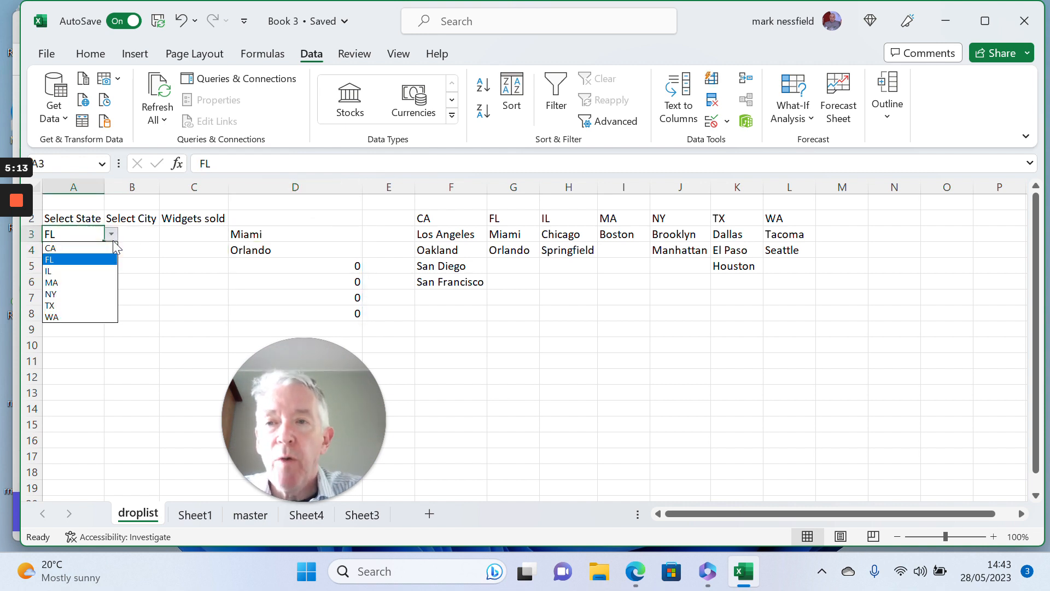
pyautogui.click(64, 305)
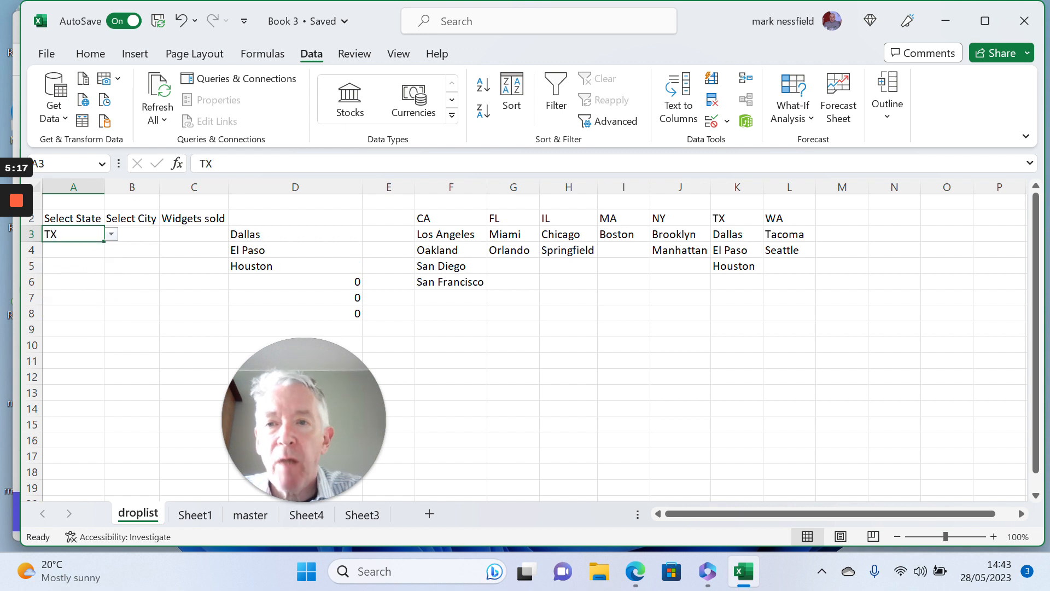
pyautogui.click(280, 232)
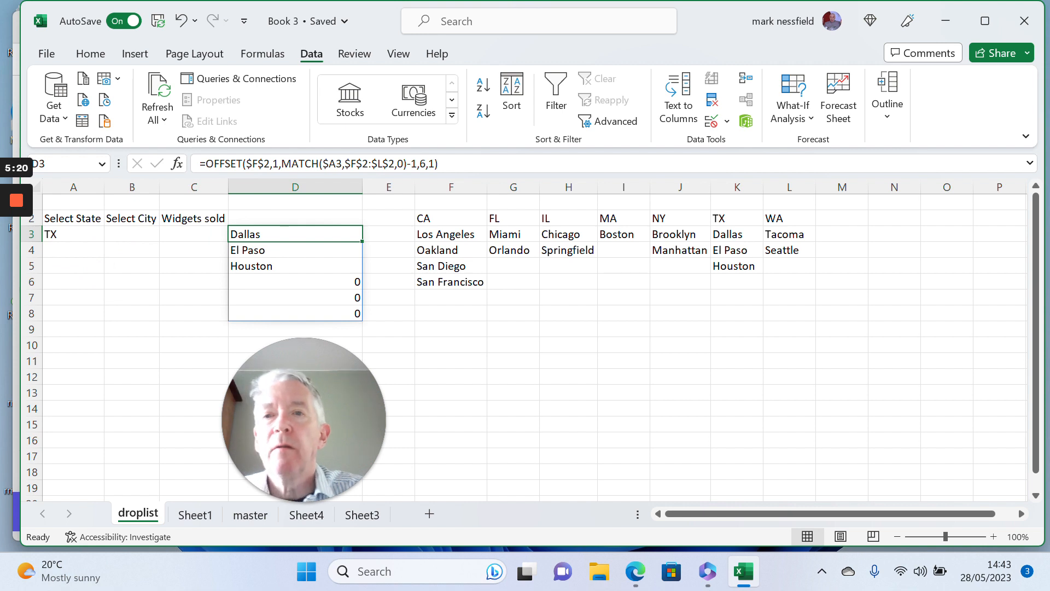
# - Copy the complete OFFSET formula text from cell D3
pyautogui.click(277, 249)
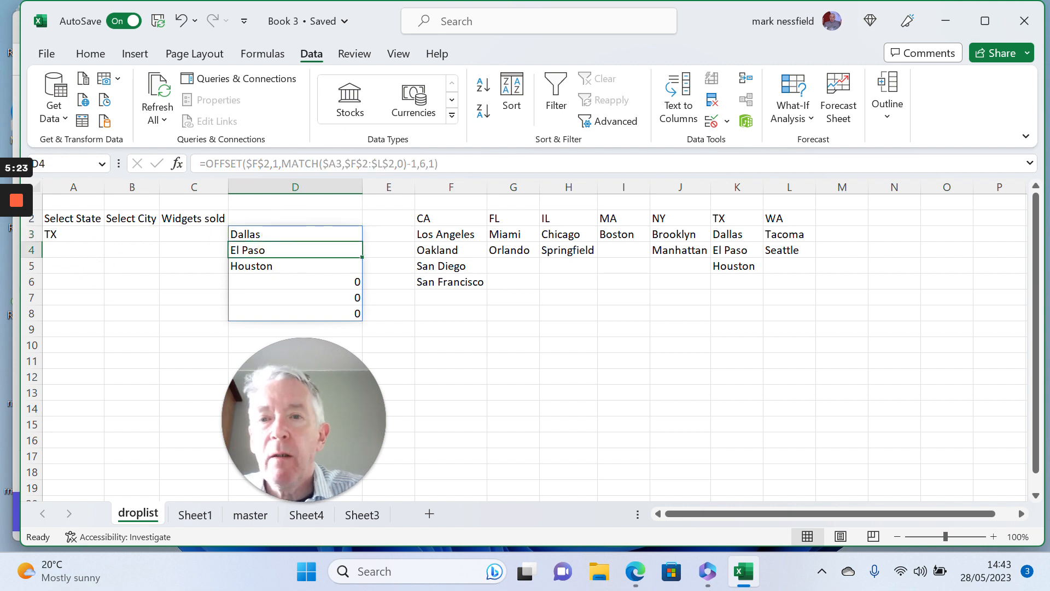
pyautogui.click(276, 232)
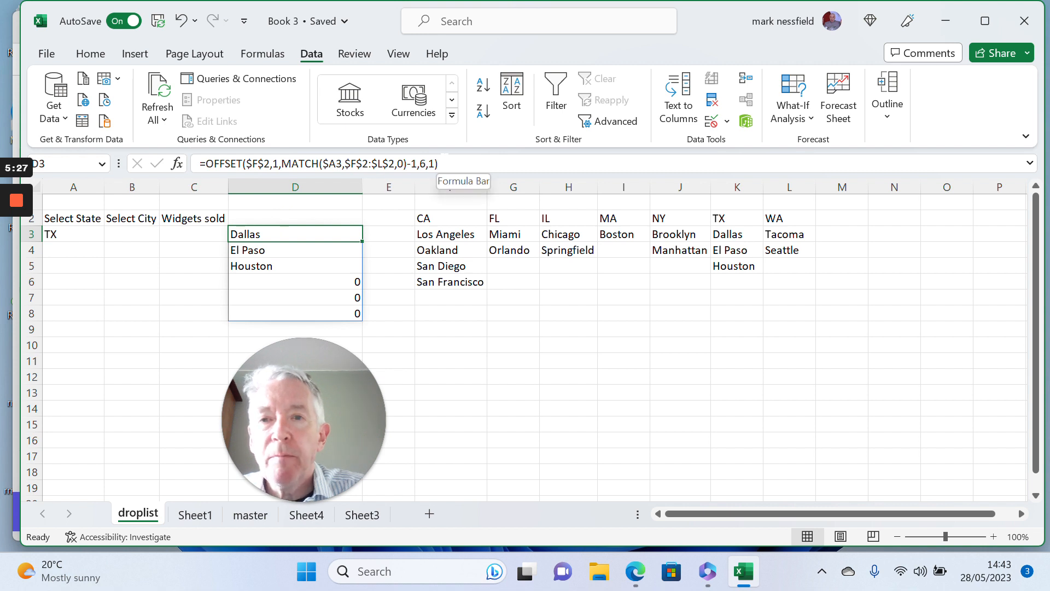
pyautogui.moveTo(442, 163); pyautogui.dragTo(198, 164)
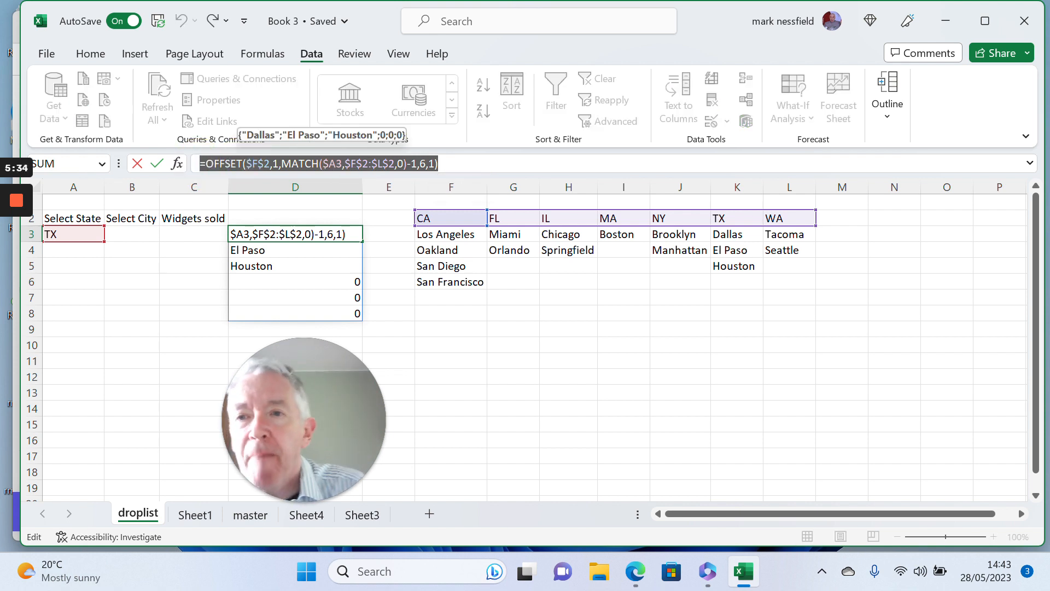
pyautogui.write('=')
pyautogui.click(132, 234)
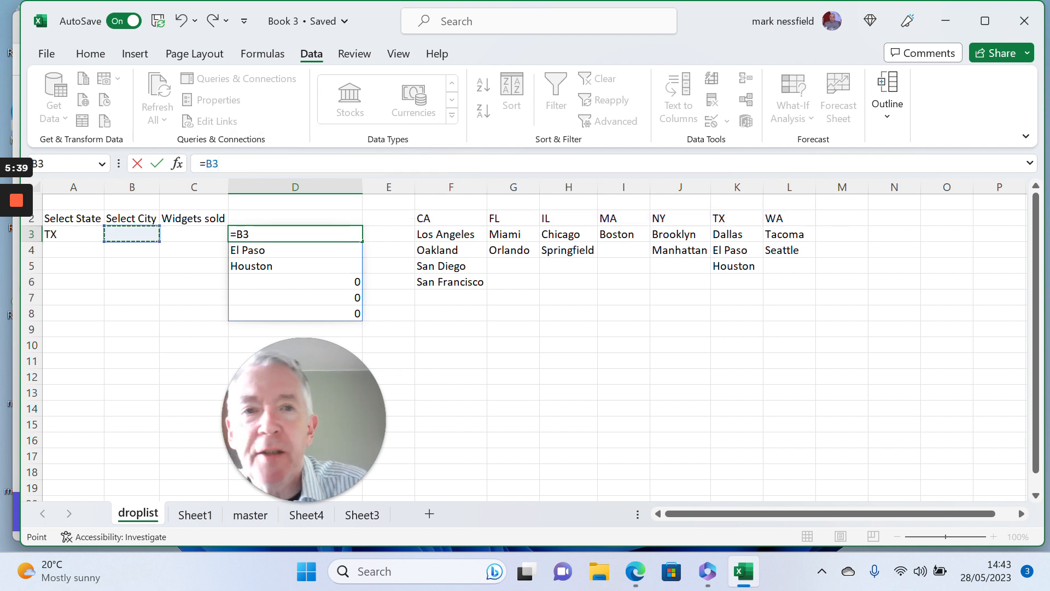
pyautogui.click(202, 269)
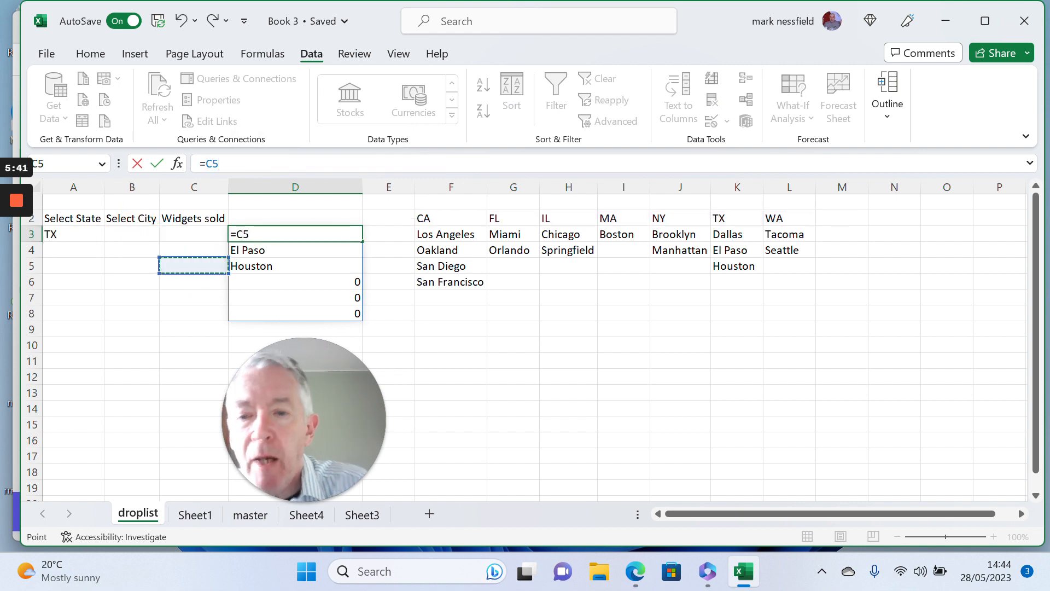
pyautogui.press('Escape')
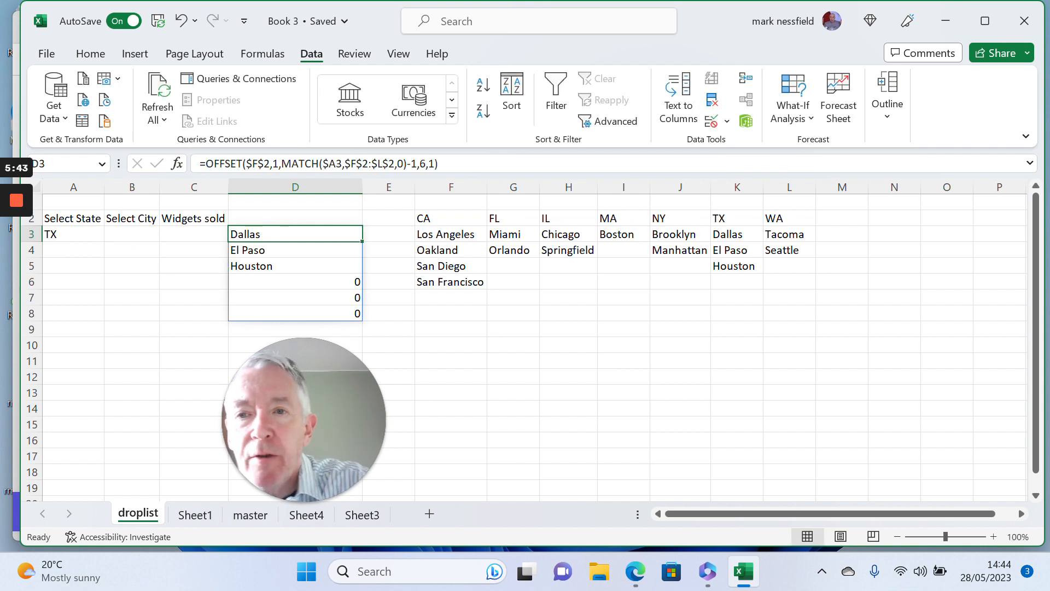
# - Add List data validation to B3 with the source =OFFSET($F$2,1,MATCH($A3,$F$2:$L$2,0)-1,6,1)
pyautogui.click(130, 232)
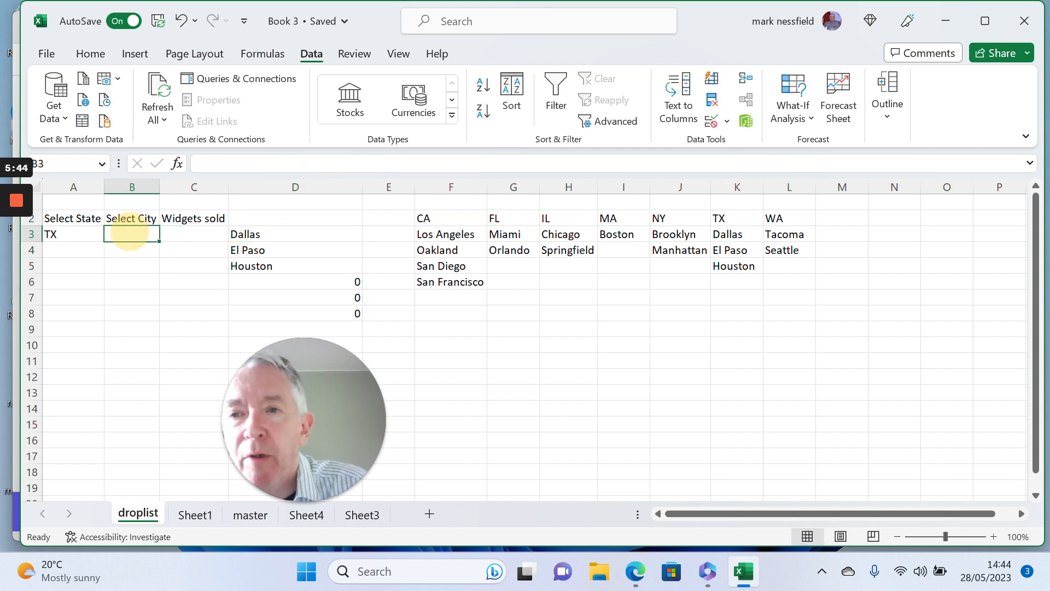
pyautogui.click(727, 121)
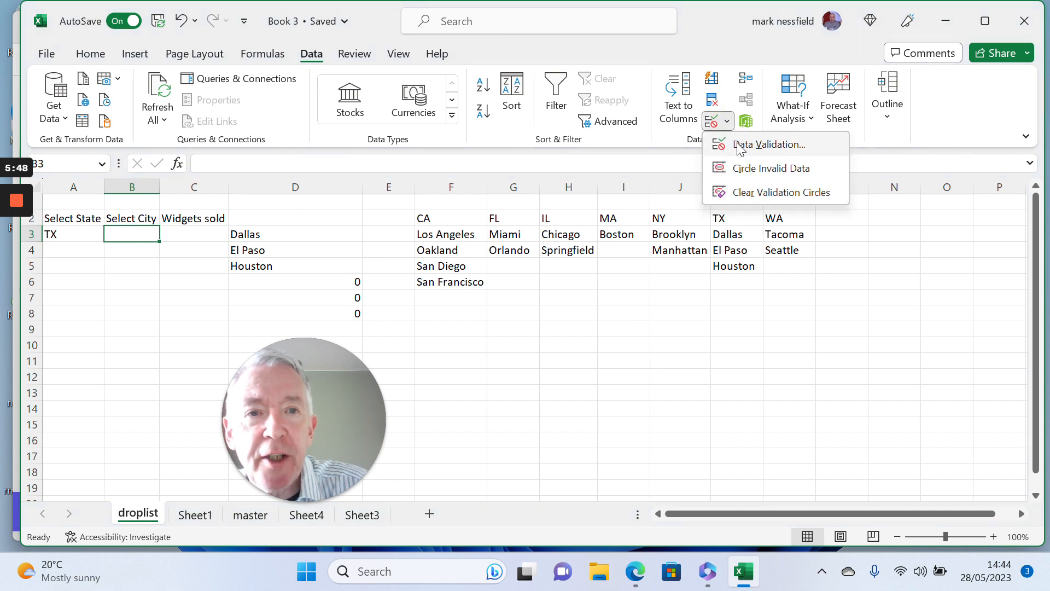
pyautogui.click(738, 146)
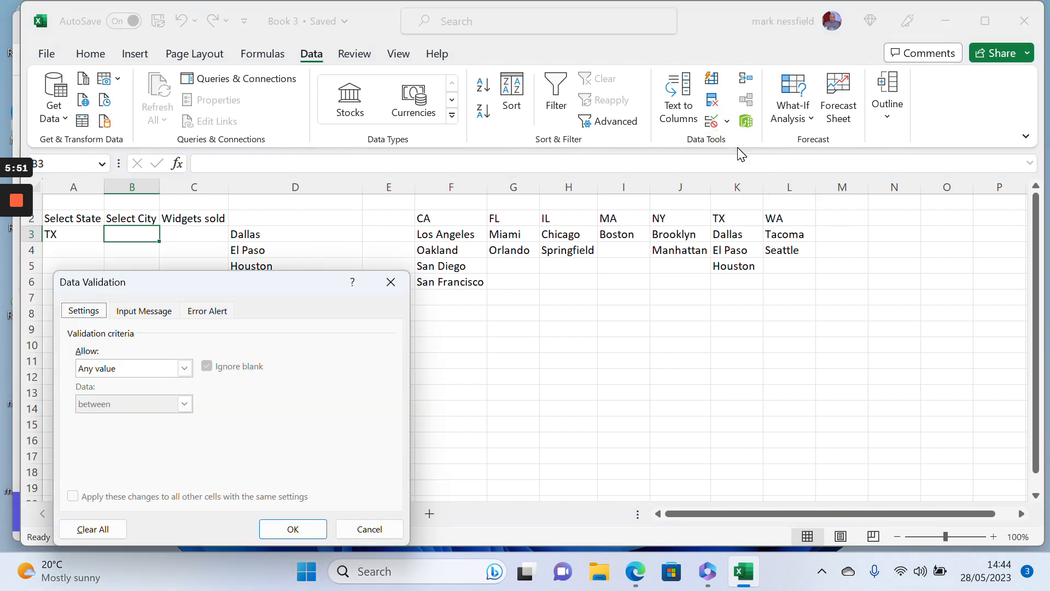
pyautogui.click(186, 369)
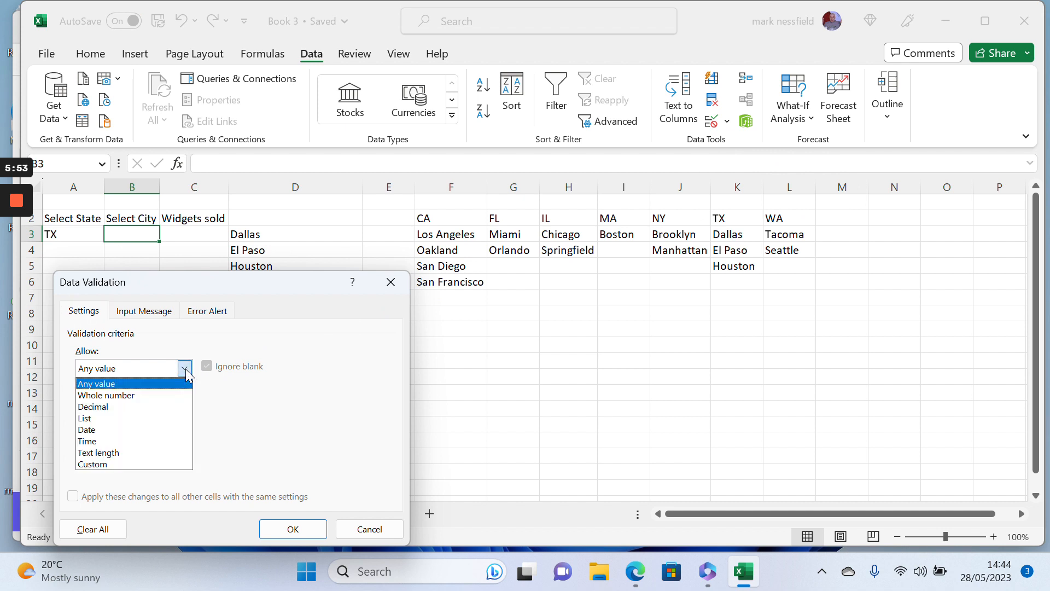
pyautogui.click(116, 425)
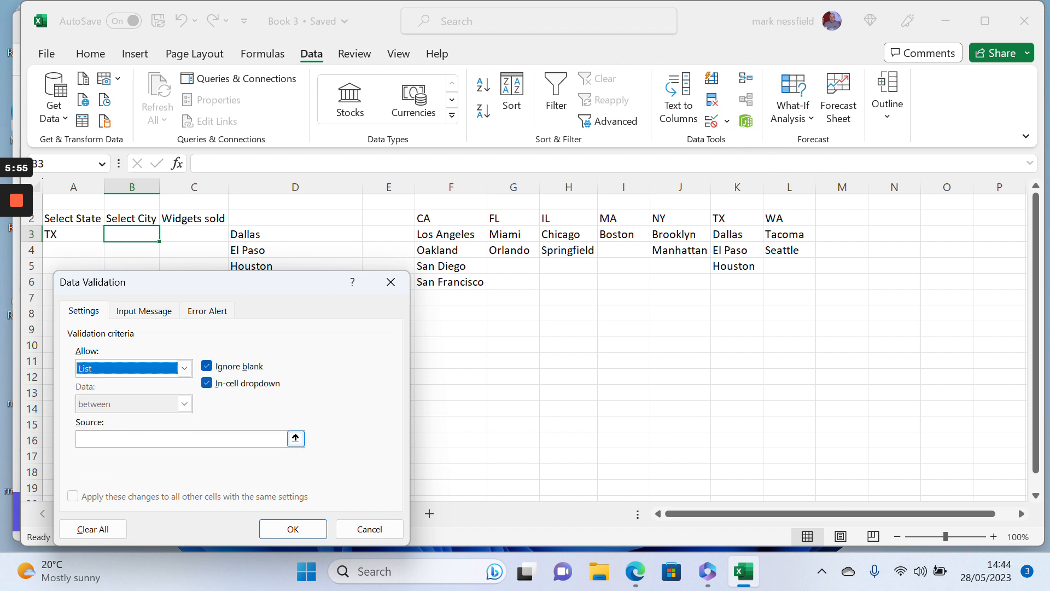
pyautogui.click(118, 438)
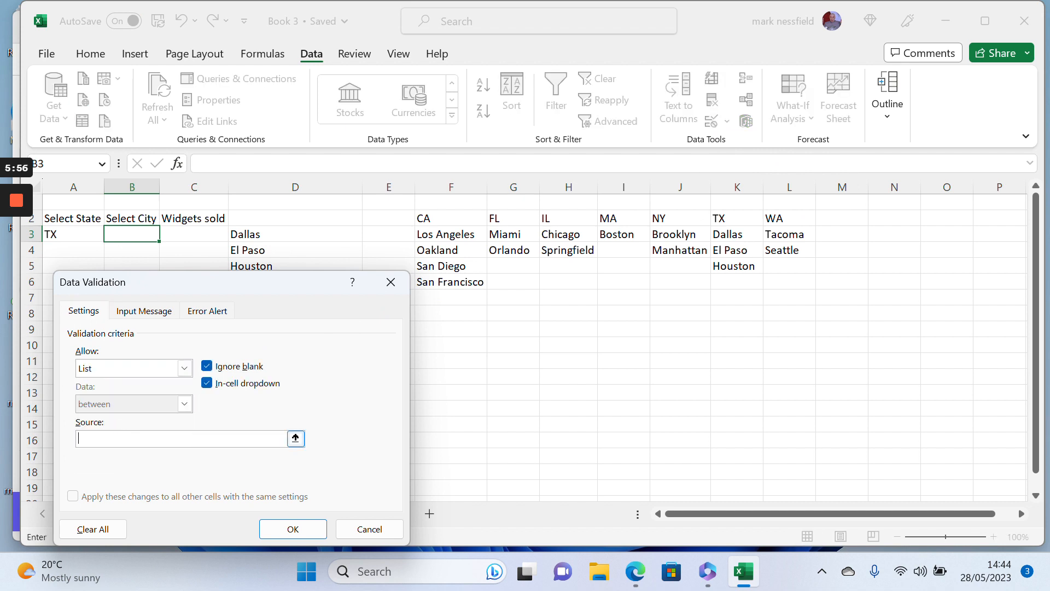
pyautogui.write('=OFFSET($F$2,1,MATCH($A3,$F$2:$L$2,0)-1,6,1)')
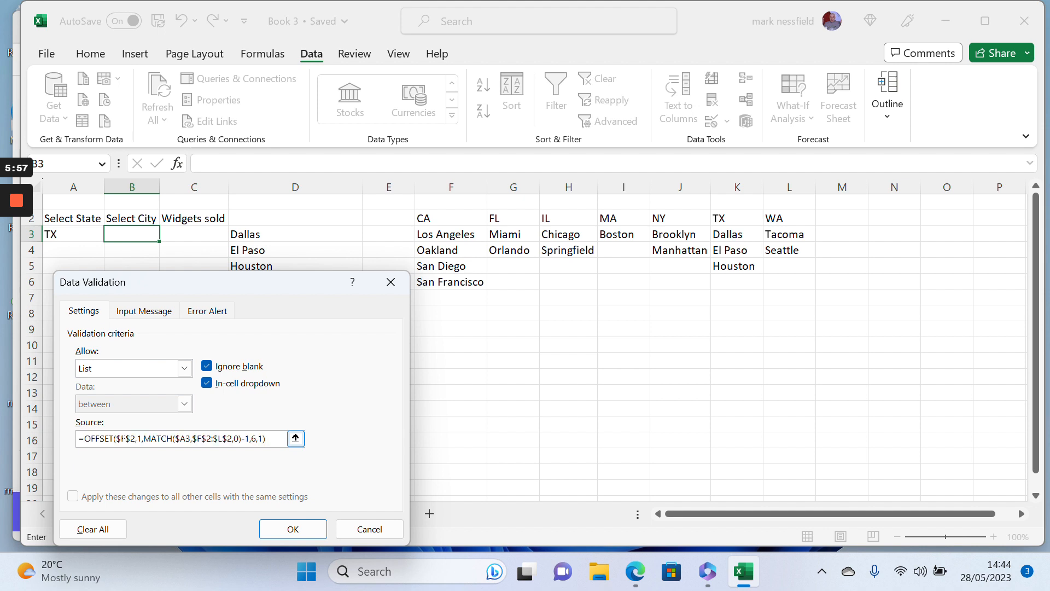
pyautogui.click(288, 529)
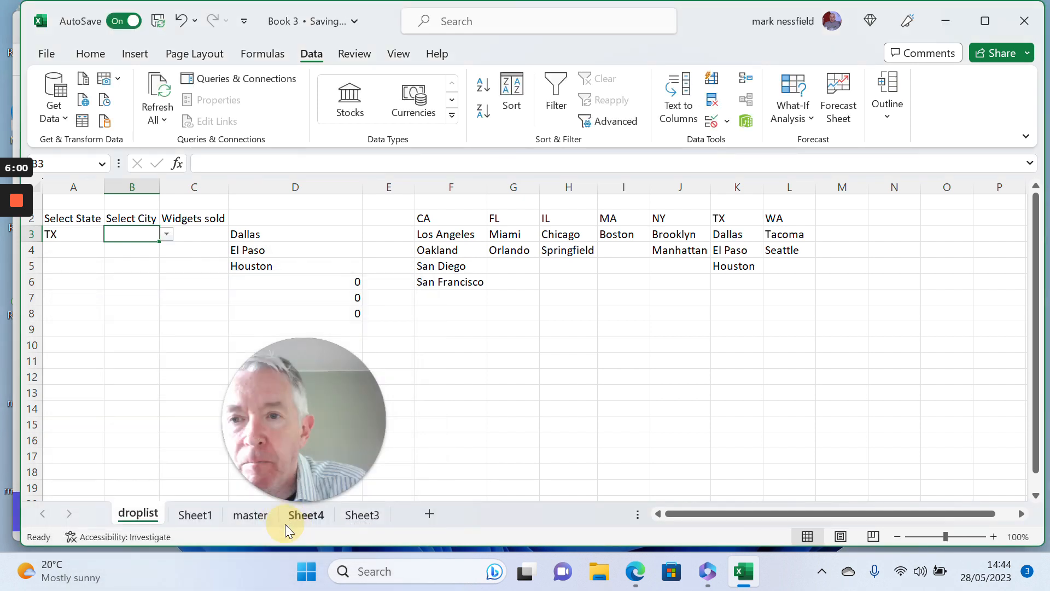
# - Test the dependent list by choosing Dallas in B3, switching A3 to CA and choosing Oakland in B3
pyautogui.click(167, 237)
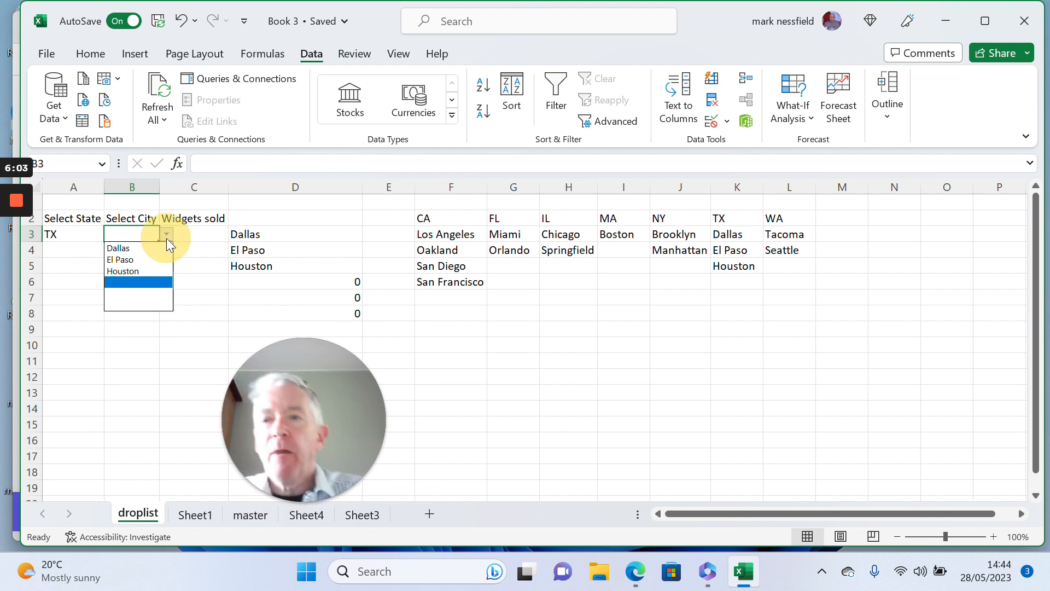
pyautogui.click(132, 248)
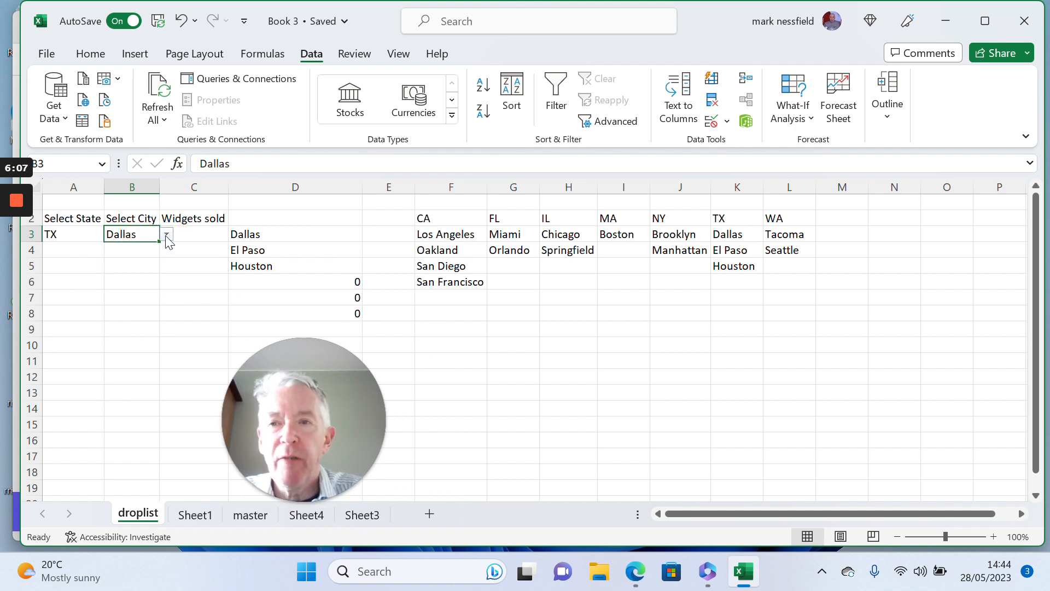
pyautogui.click(73, 236)
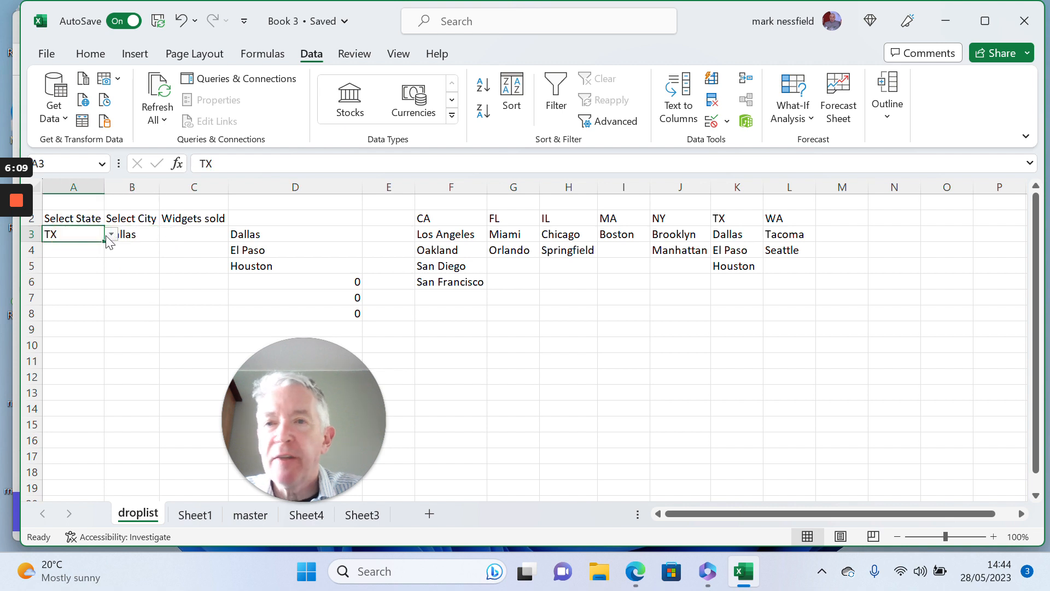
pyautogui.click(111, 235)
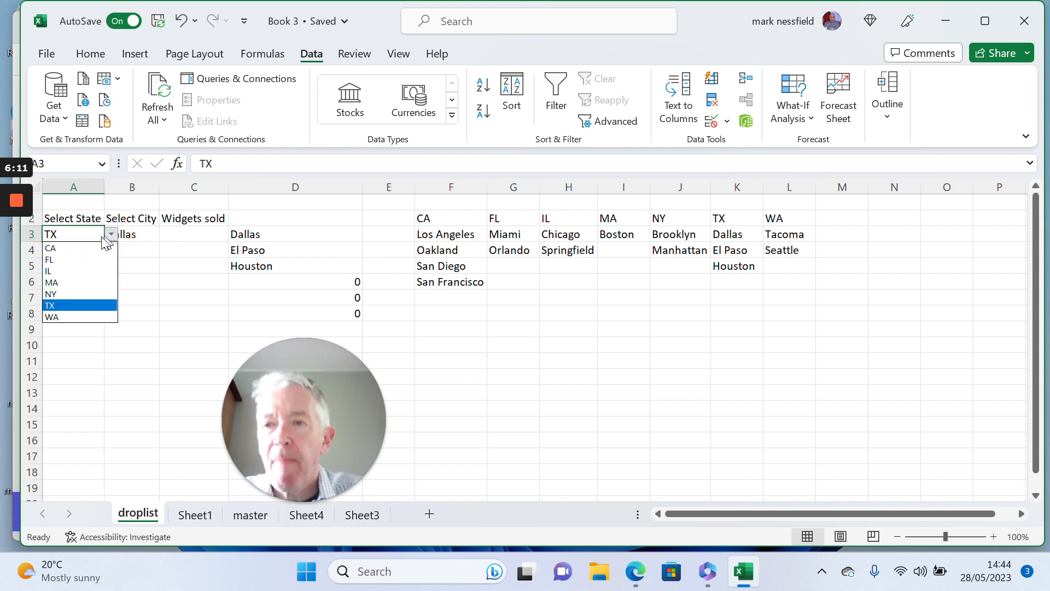
pyautogui.click(85, 248)
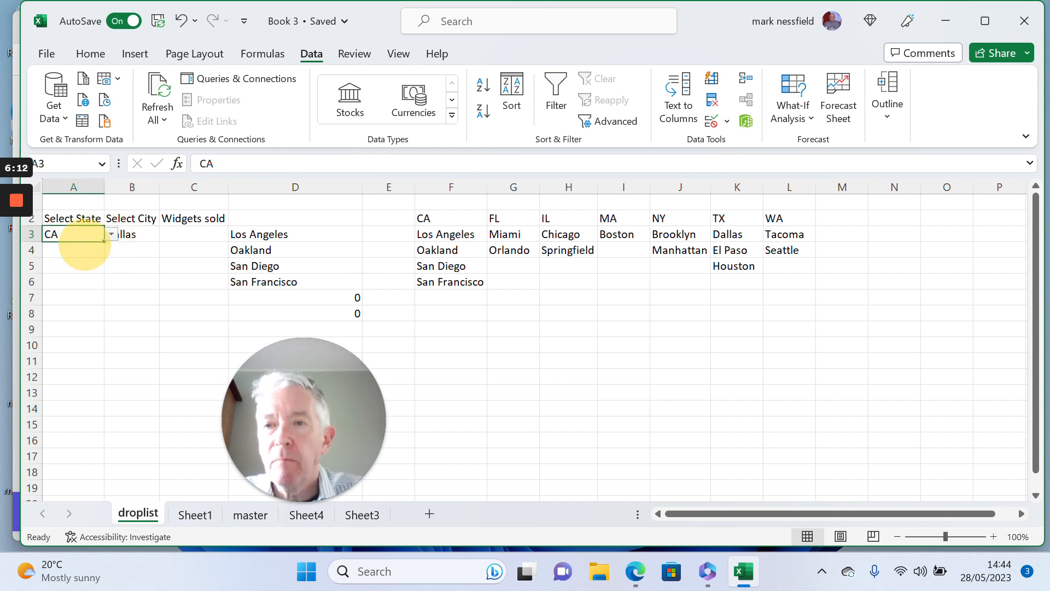
pyautogui.click(146, 235)
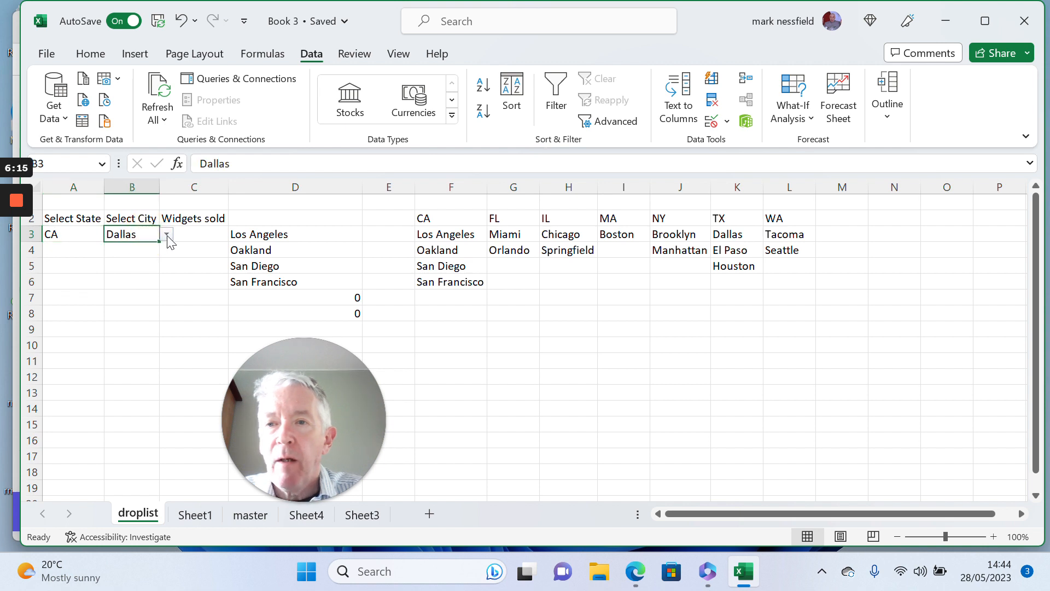
pyautogui.click(167, 235)
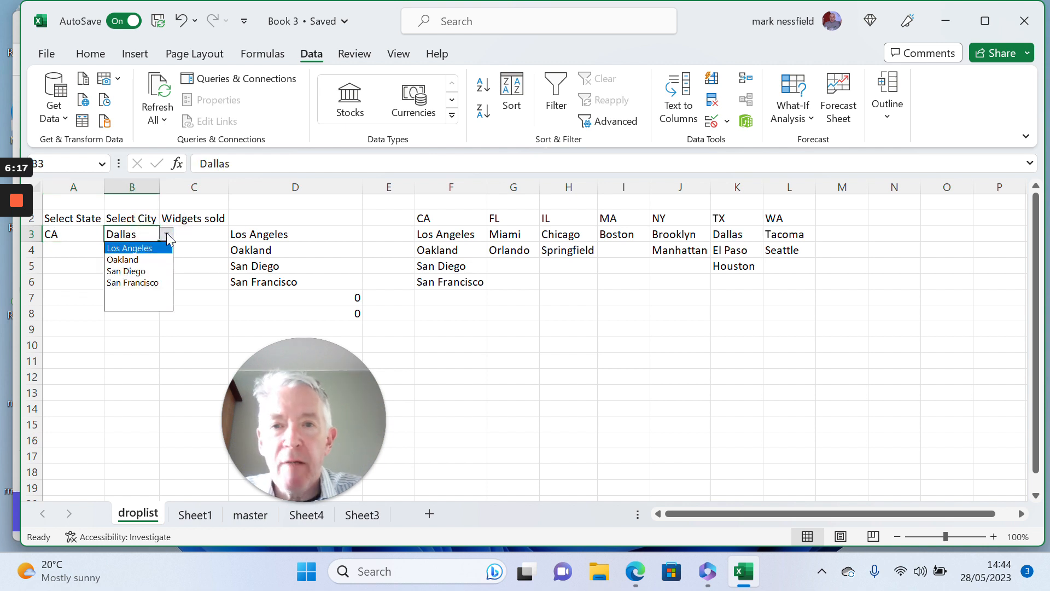
pyautogui.click(149, 258)
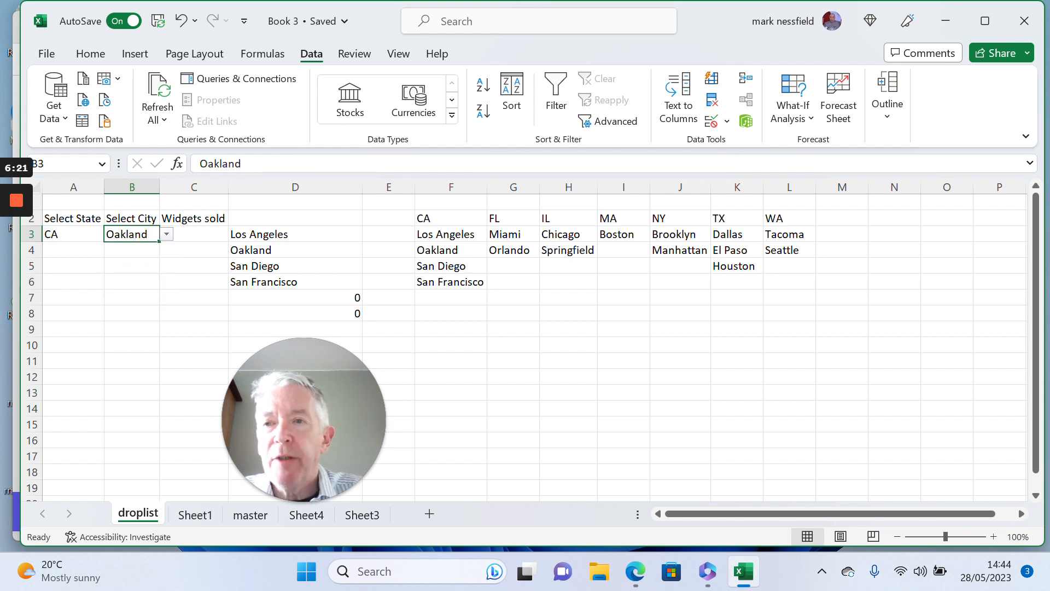
# - Clear the chosen city from cell B3
pyautogui.press('BackSpace')
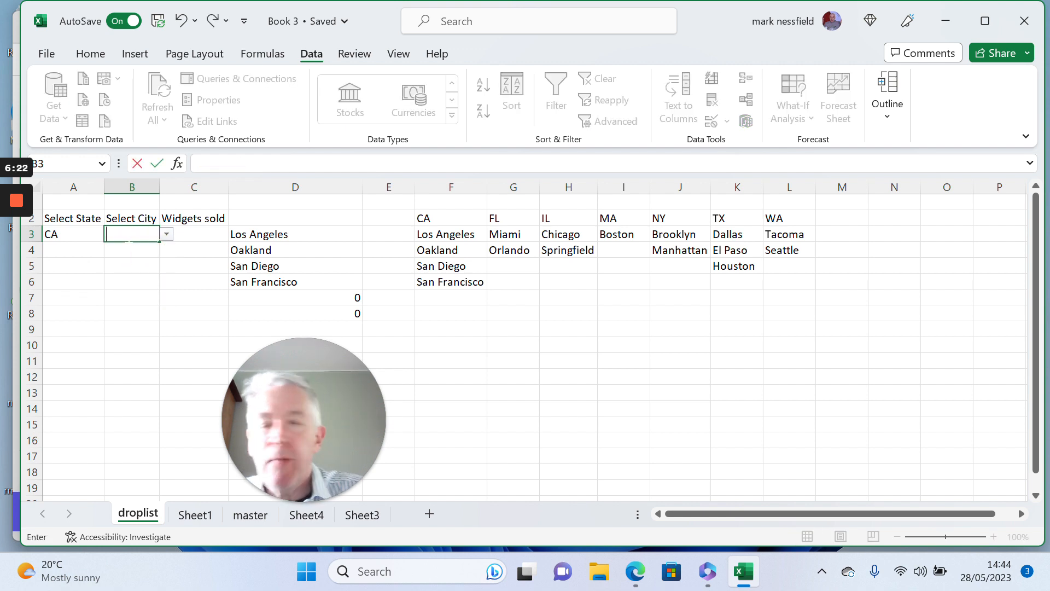
pyautogui.press('Return')
pyautogui.press('Down')
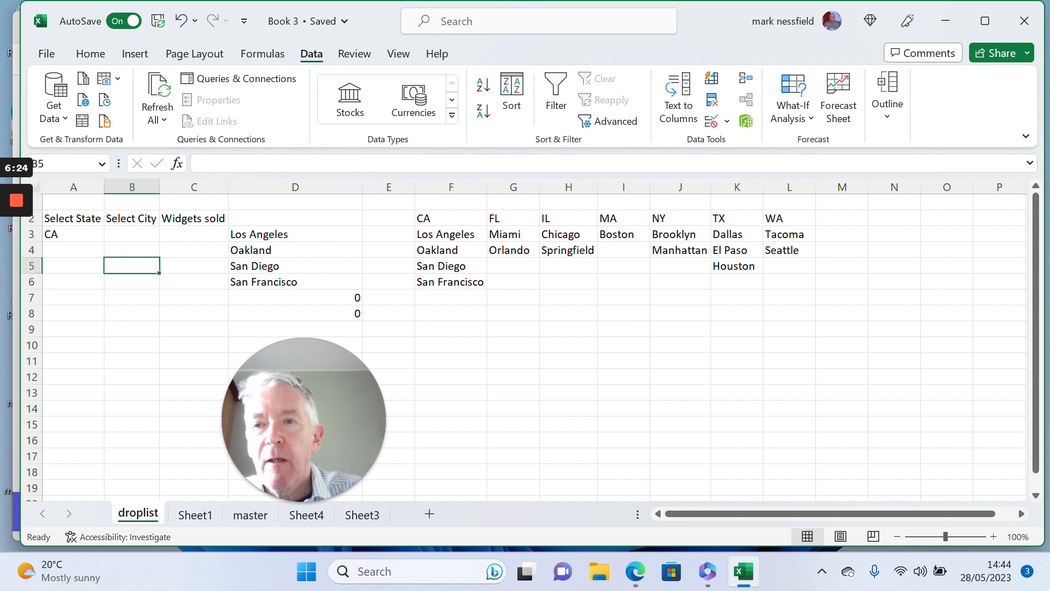
# - Copy B3 and use Paste Special to apply only its Validation to the range B4:B14
pyautogui.press('Up')
pyautogui.press('Up')
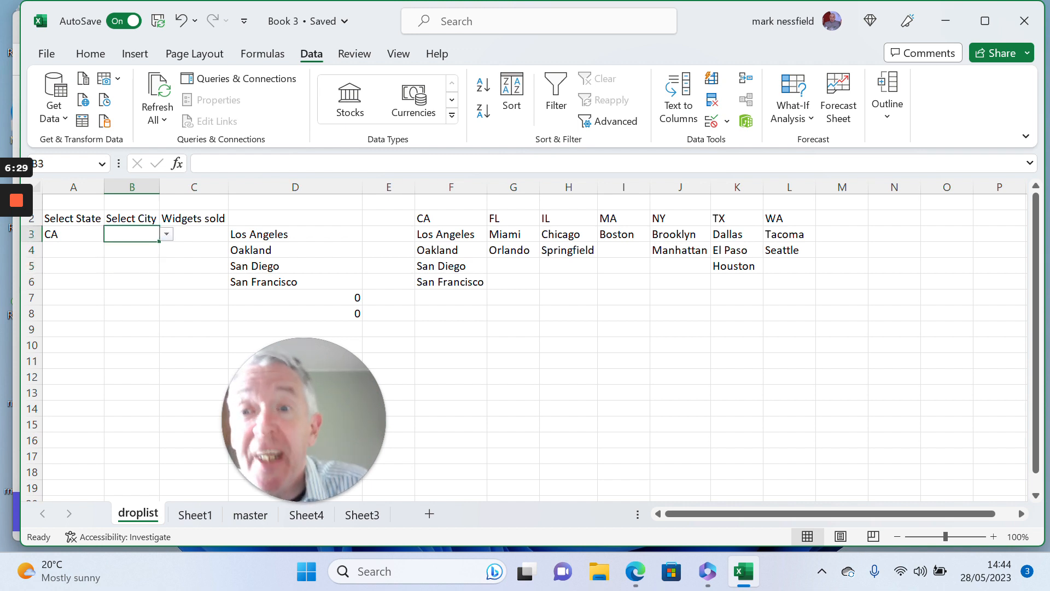
pyautogui.hotkey('ctrl', 'c')
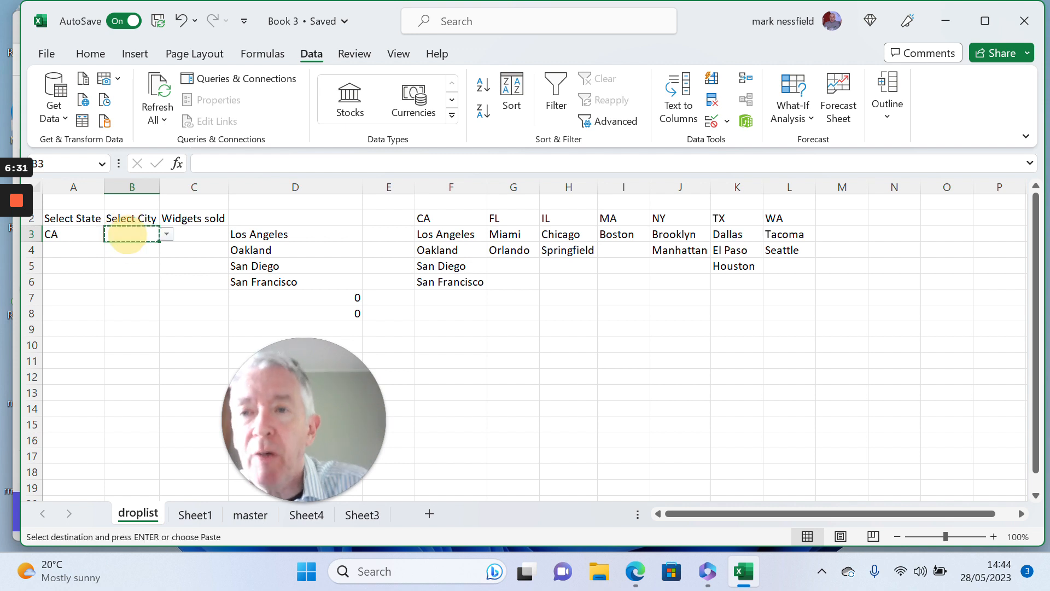
pyautogui.moveTo(120, 251); pyautogui.dragTo(122, 410)
pyautogui.rightClick(133, 299)
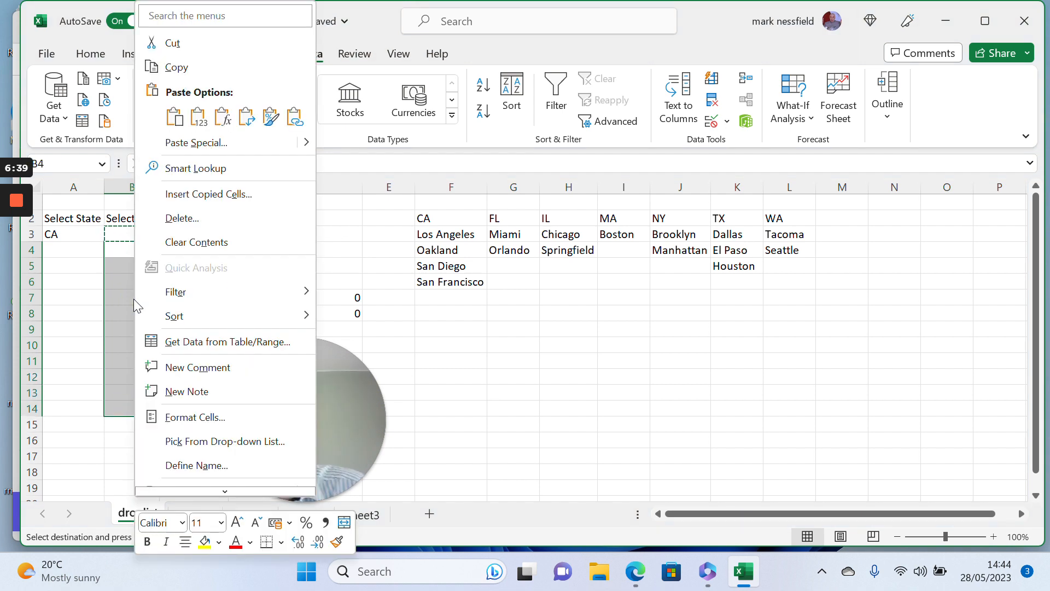
pyautogui.click(185, 144)
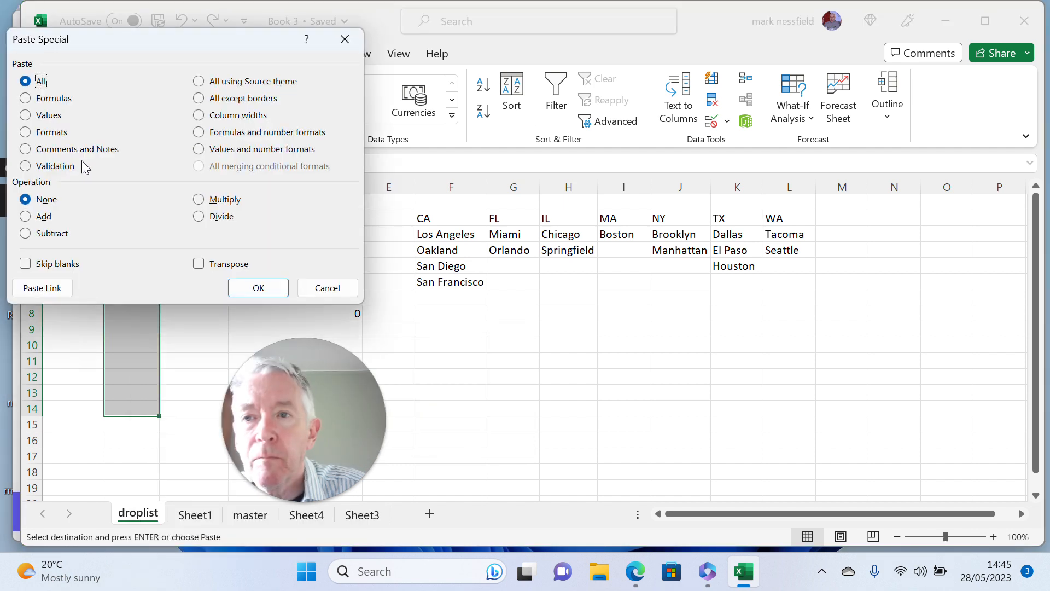
pyautogui.click(26, 166)
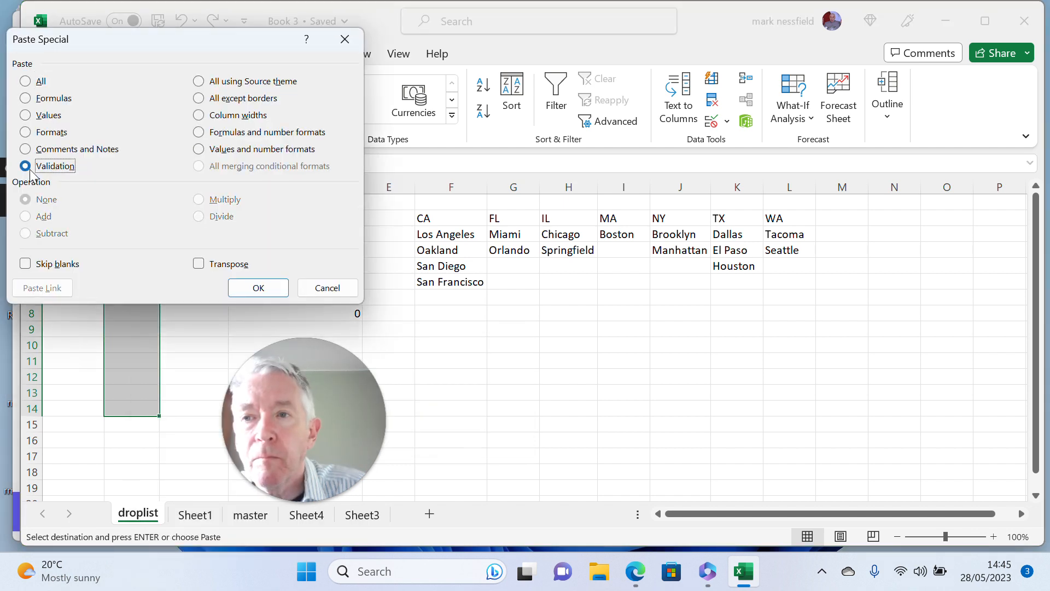
pyautogui.click(237, 292)
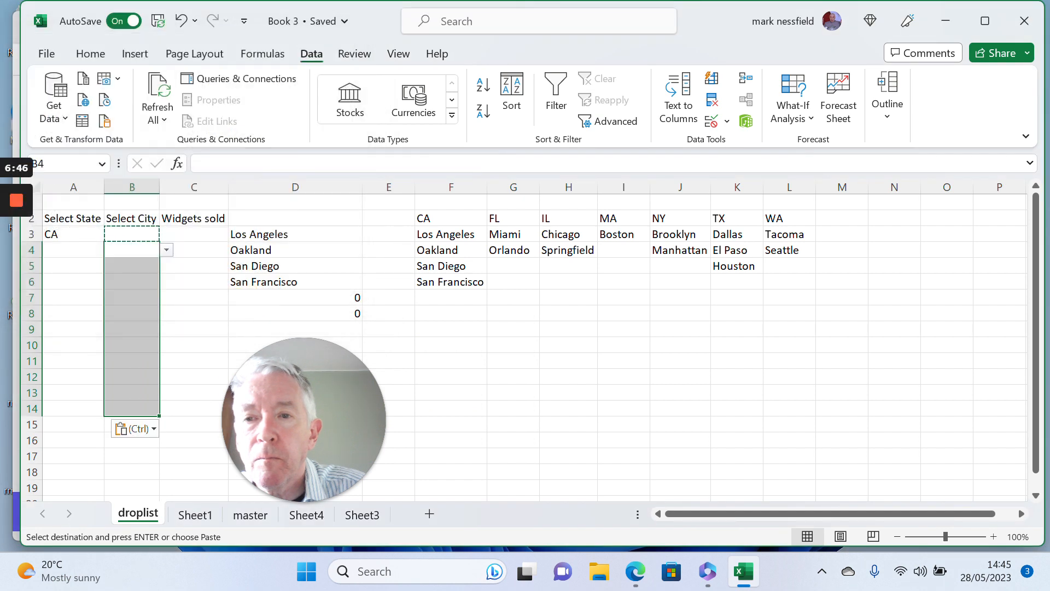
# - Copy A3 and use Paste Special to apply only its Validation to the range A4:A14
pyautogui.click(58, 248)
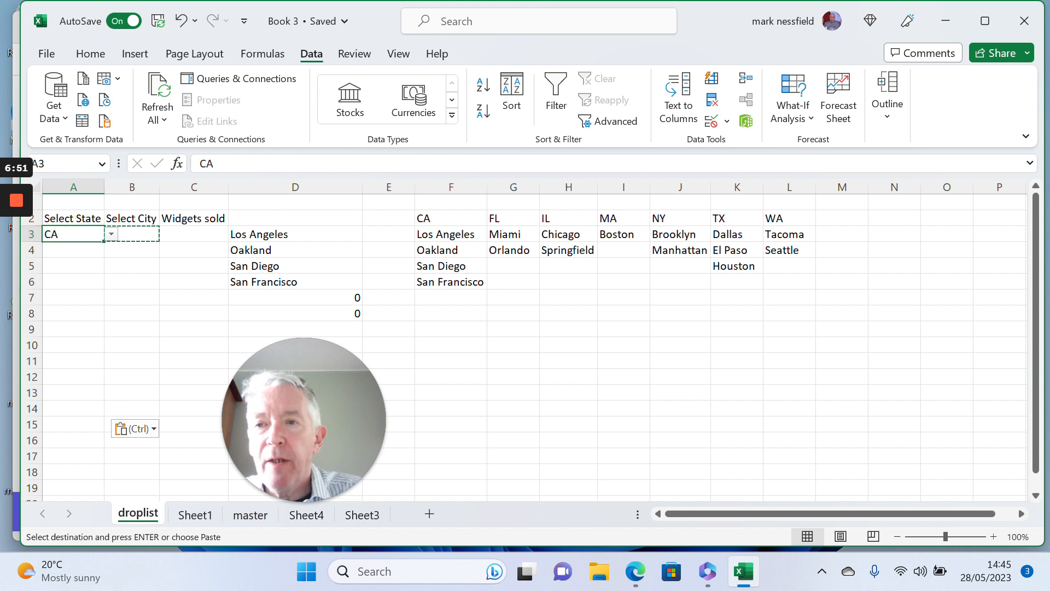
pyautogui.hotkey('ctrl', 'c')
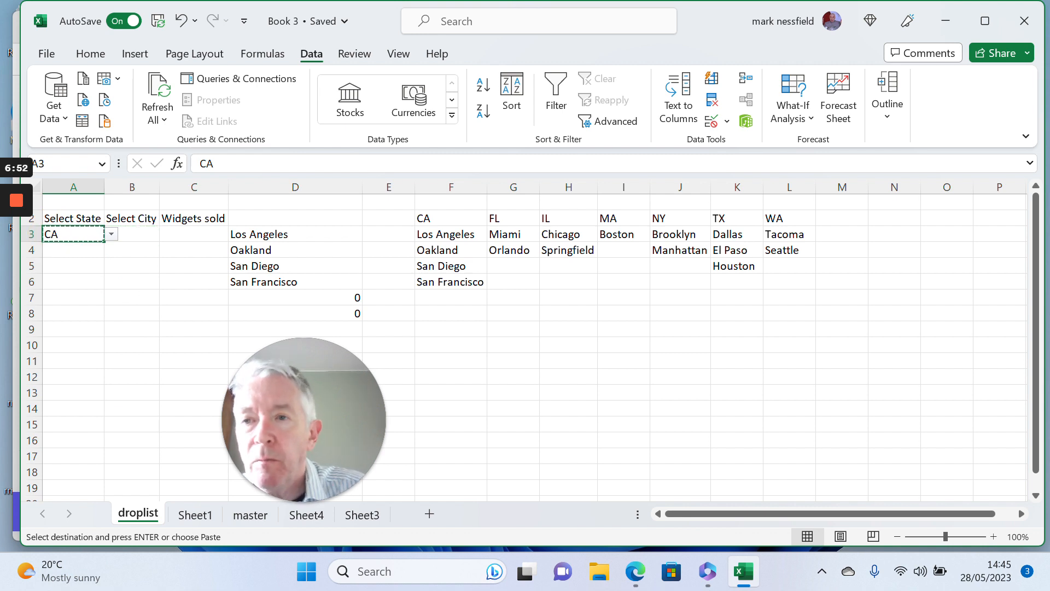
pyautogui.moveTo(73, 250); pyautogui.dragTo(73, 408)
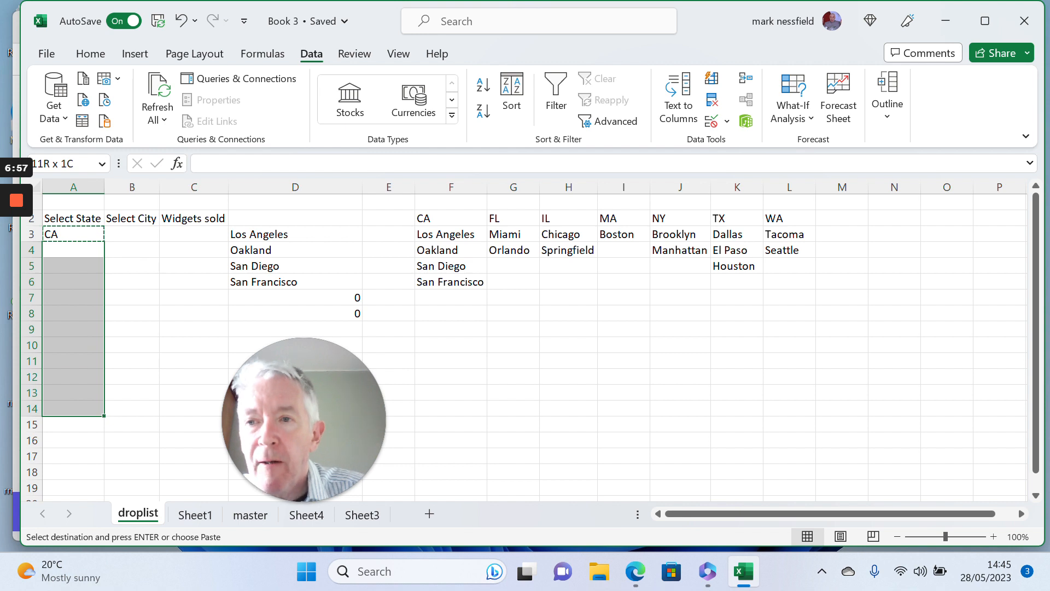
pyautogui.rightClick(68, 263)
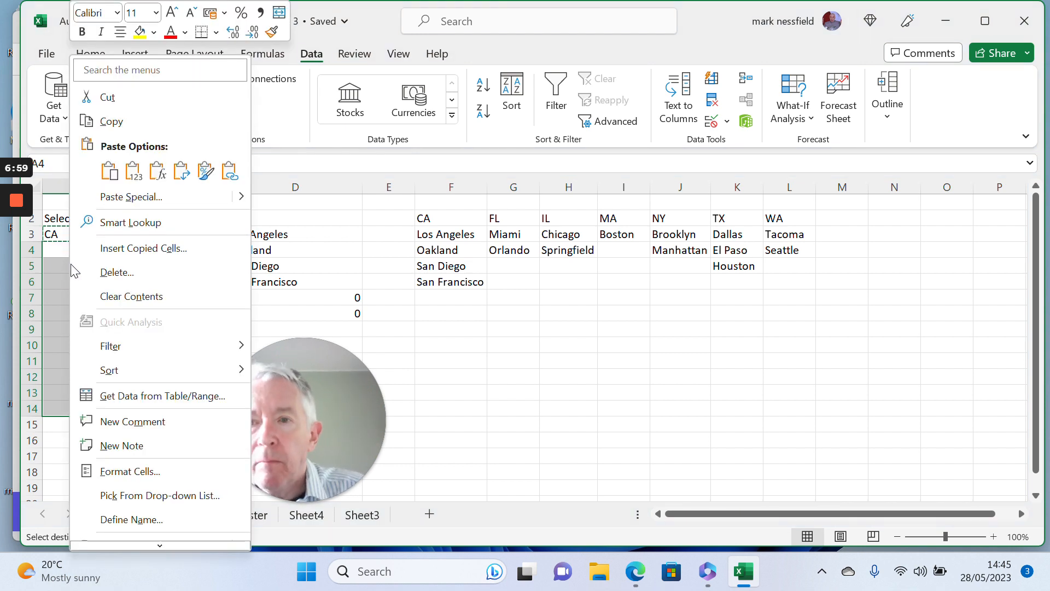
pyautogui.click(111, 197)
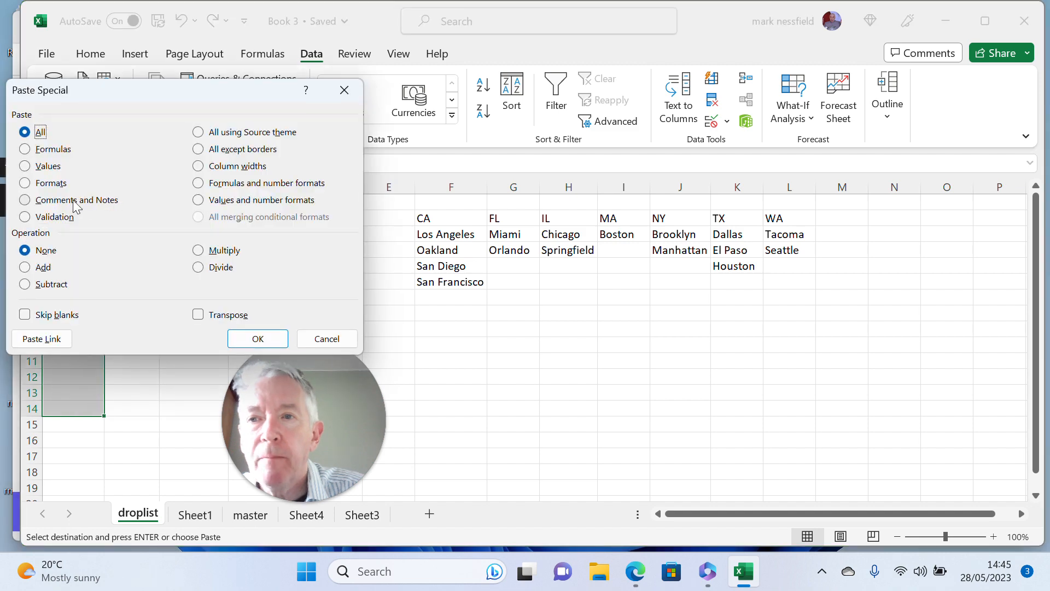
pyautogui.click(24, 218)
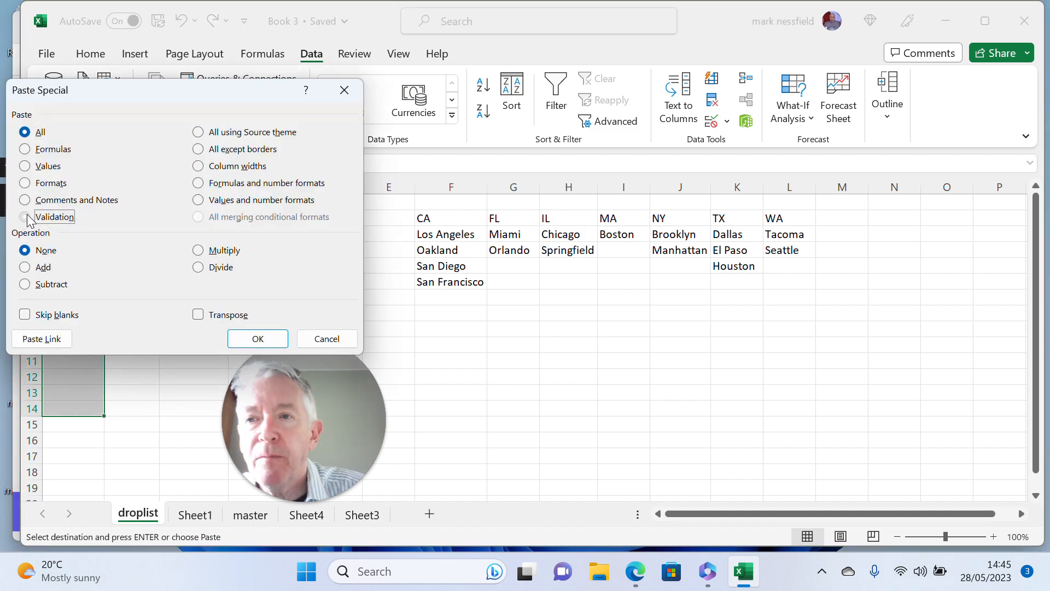
pyautogui.click(258, 337)
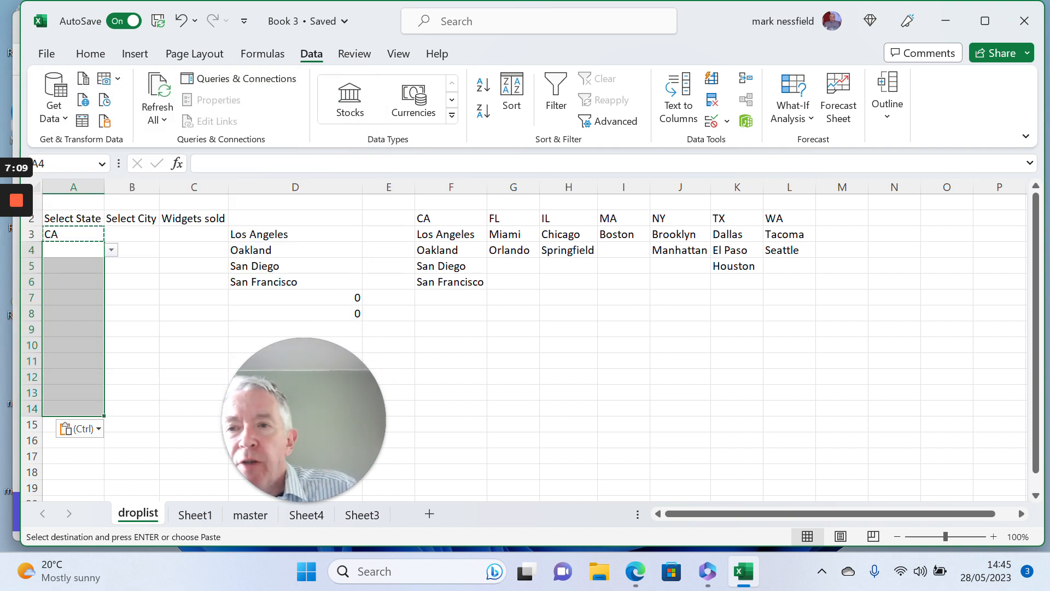
# - Choose FL from the state list in A4 and Orlando from the dependent city list in B4
pyautogui.click(71, 248)
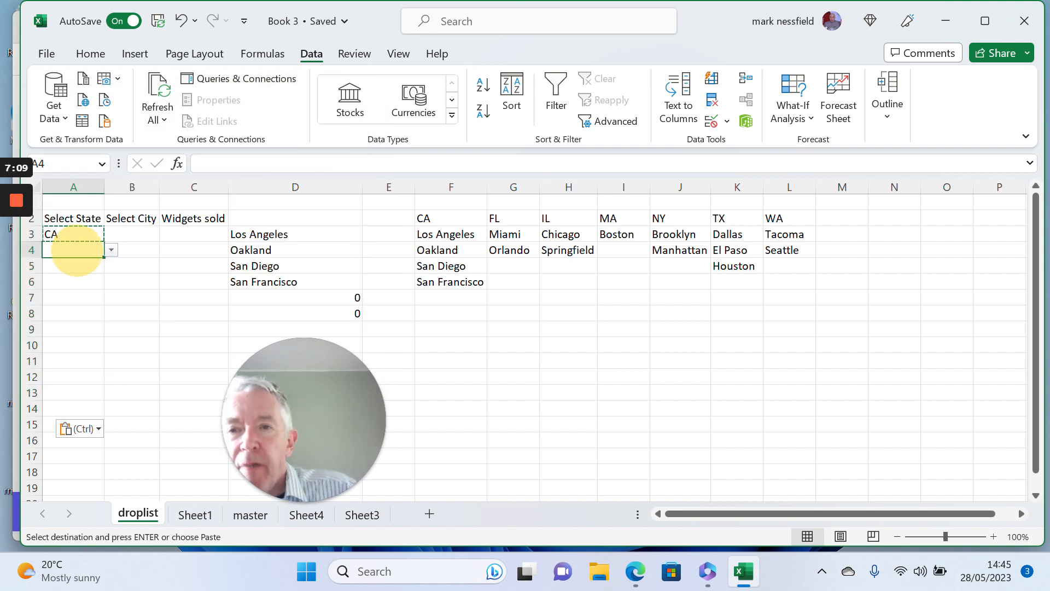
pyautogui.click(111, 250)
pyautogui.click(78, 275)
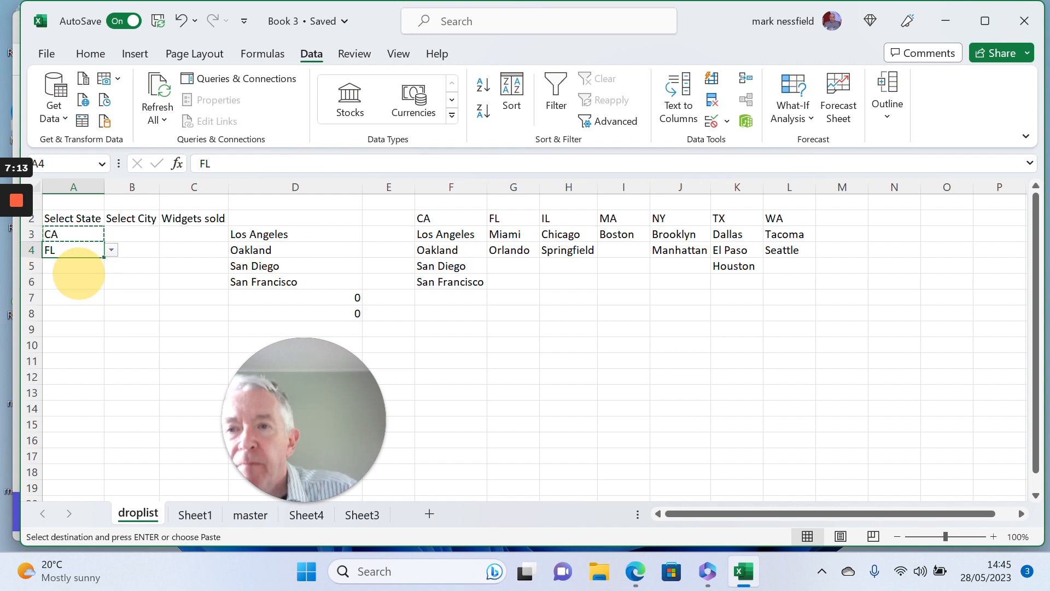
pyautogui.press('Right')
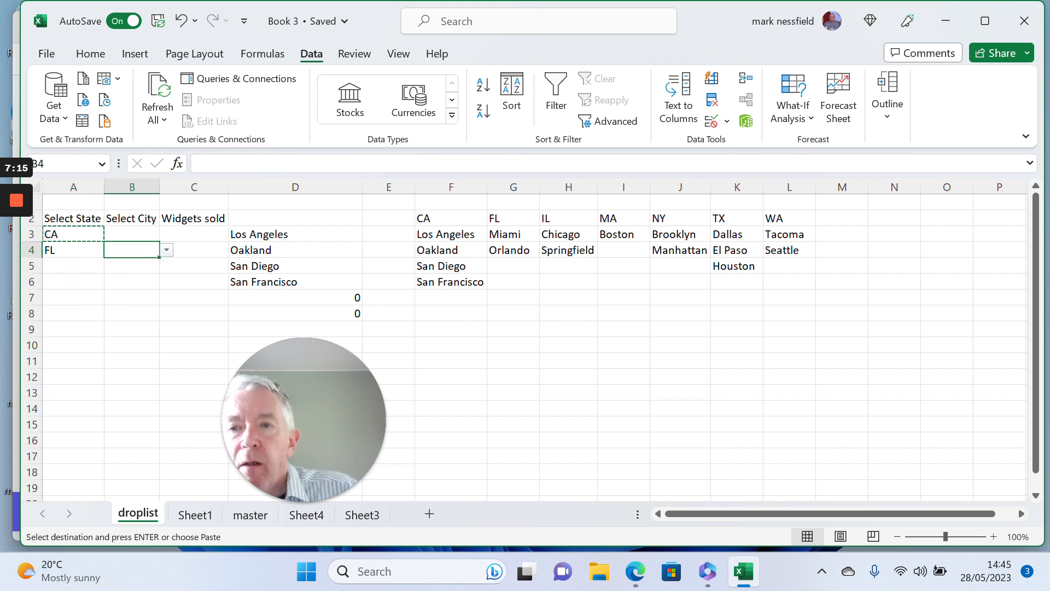
pyautogui.click(166, 250)
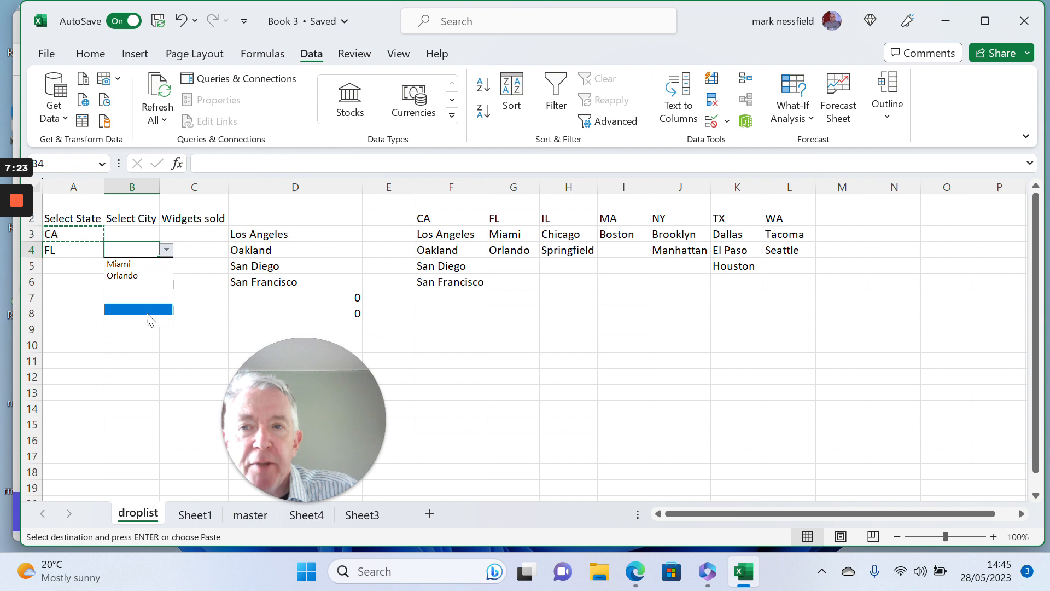
pyautogui.click(137, 273)
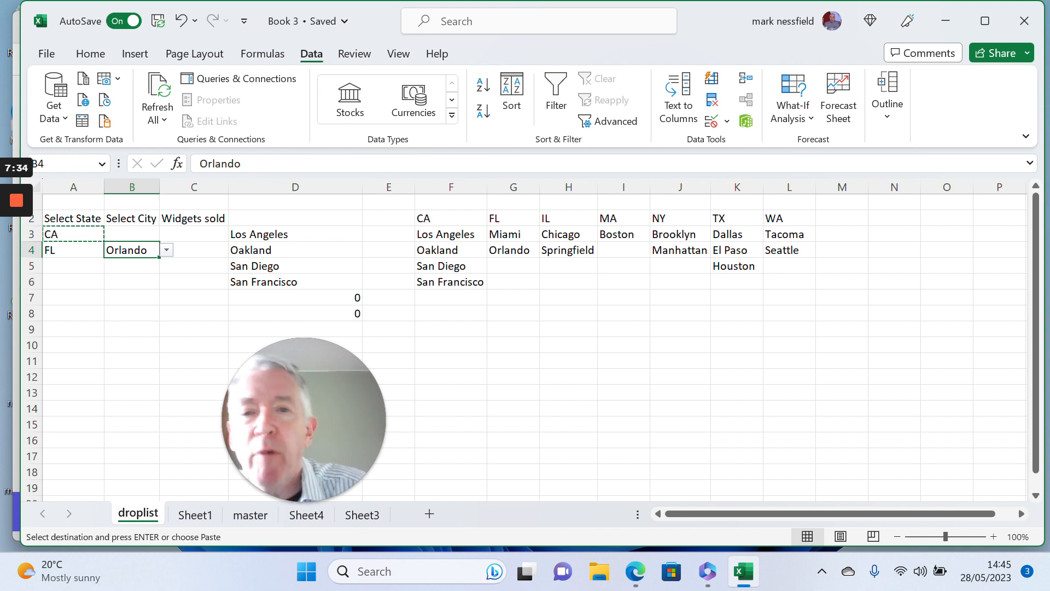
# - Compare how many cities are listed under CA and FL in the lookup table's columns F and G
pyautogui.click(450, 234)
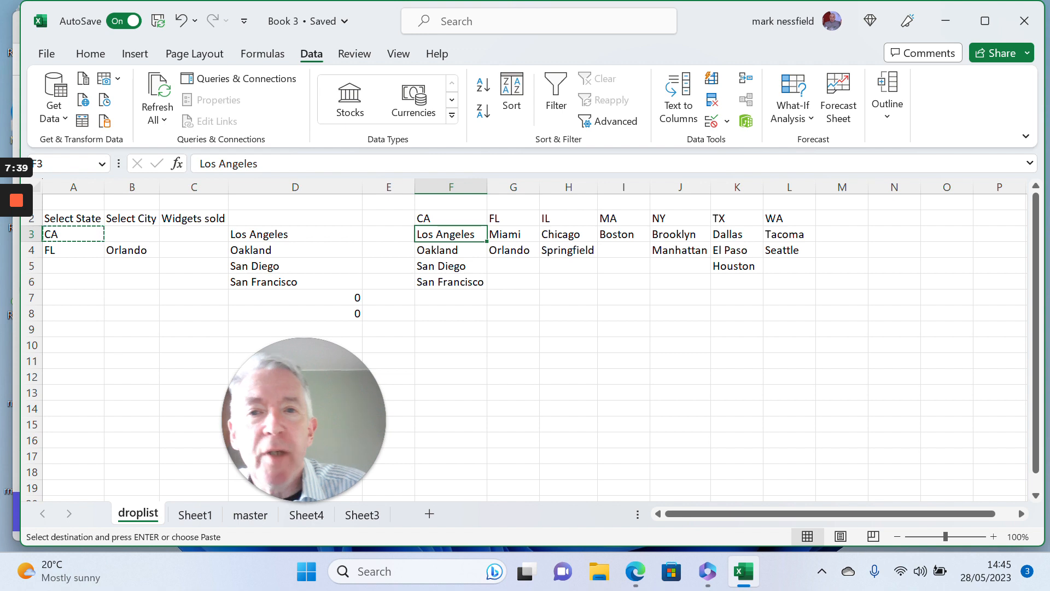
pyautogui.press('Down')
pyautogui.press('Down')
pyautogui.press('Down')
pyautogui.press('Up')
pyautogui.press('Up')
pyautogui.press('Up')
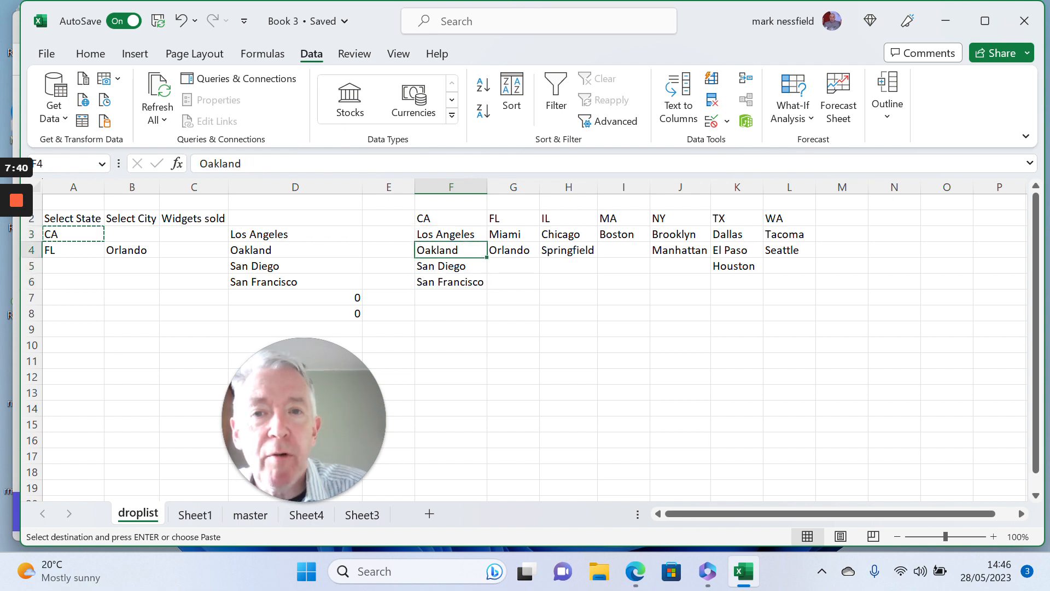
pyautogui.press('Right')
pyautogui.press('Down')
pyautogui.press('Down')
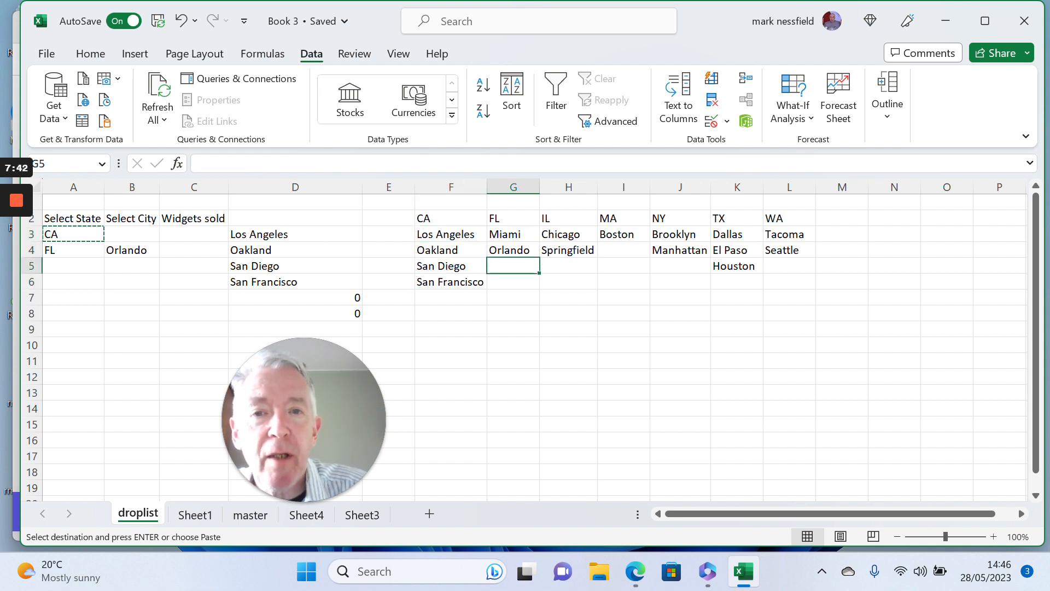
# - Review the spilled OFFSET formula in D3 and clear it from the cell
pyautogui.press('Up')
pyautogui.press('Up')
pyautogui.press('Left')
pyautogui.press('Left')
pyautogui.press('Left')
pyautogui.press('Left')
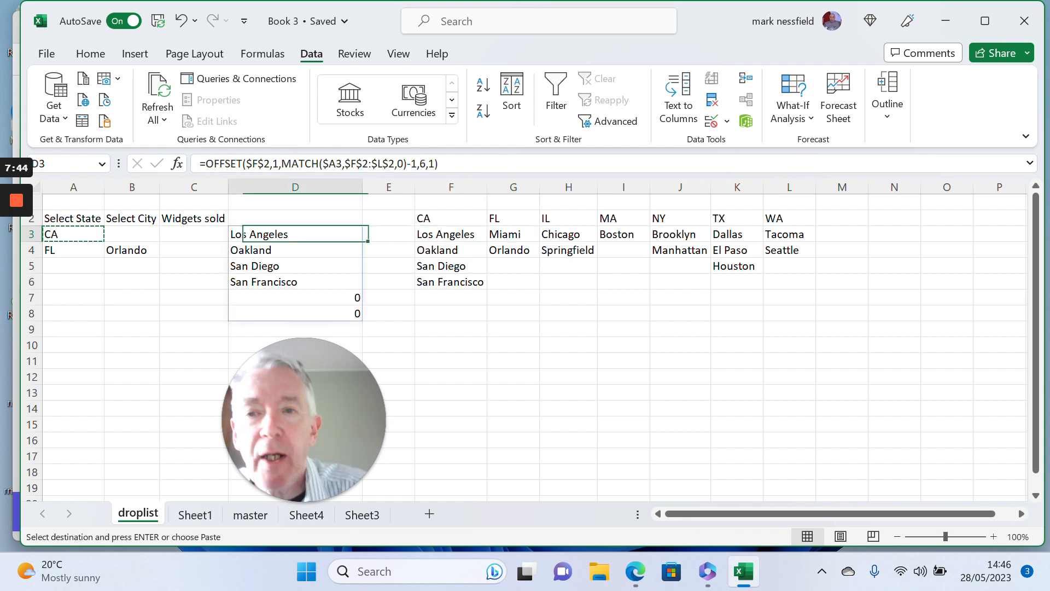
pyautogui.press('Right')
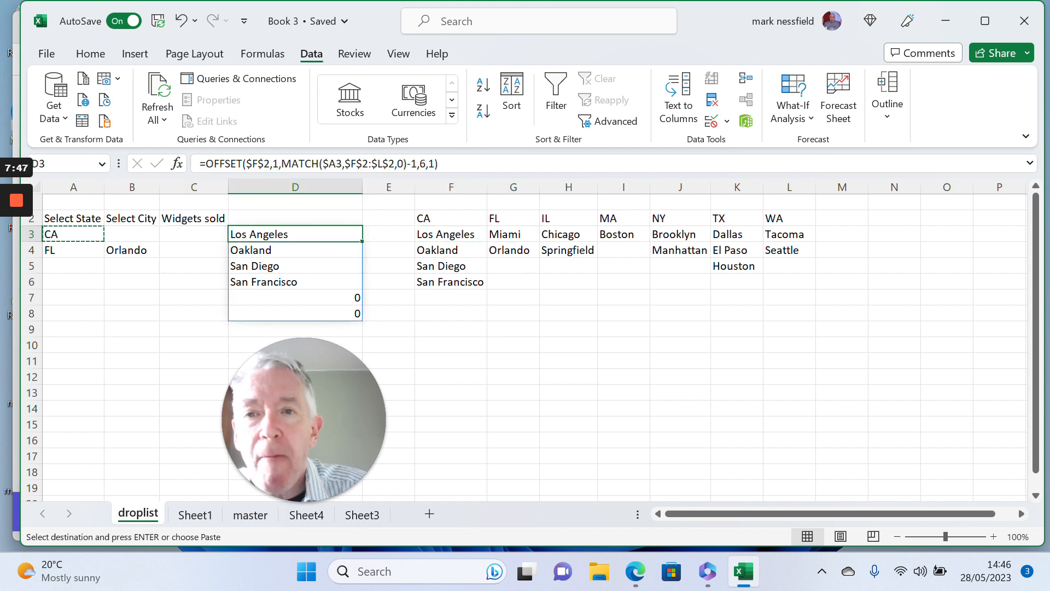
pyautogui.press('F2')
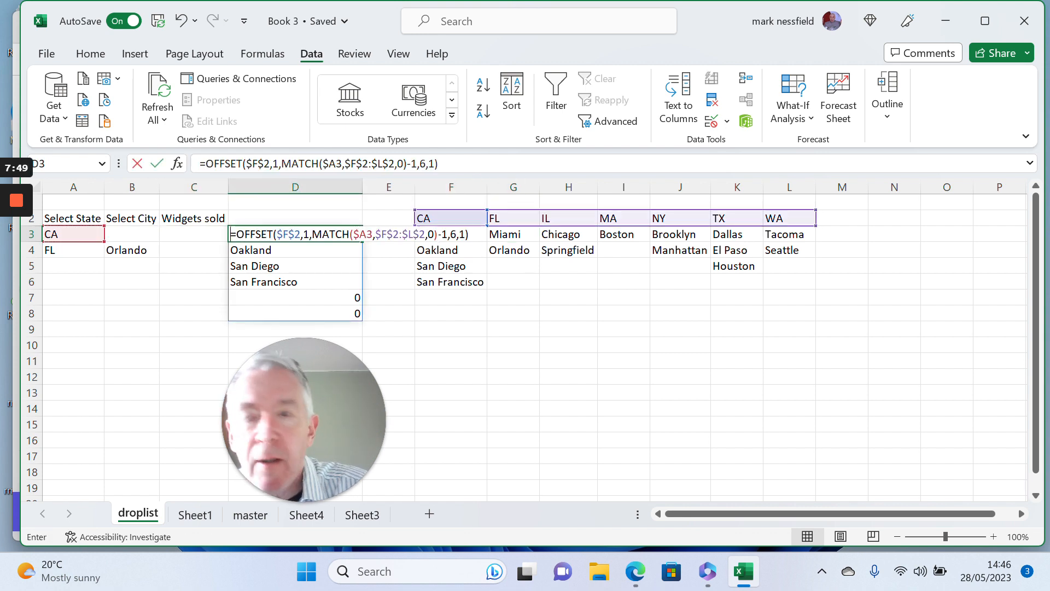
pyautogui.press('Return')
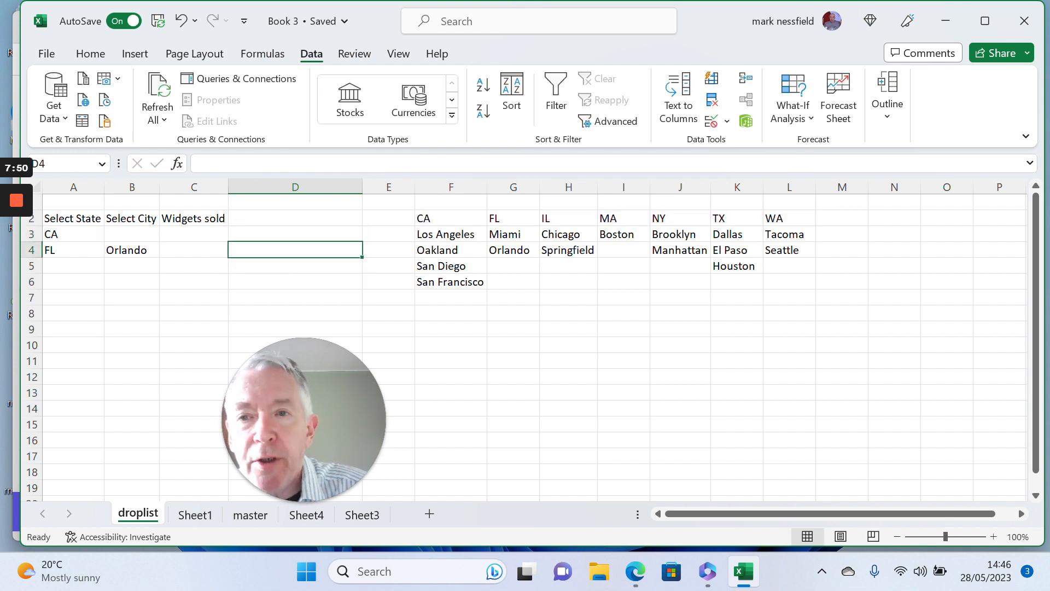
pyautogui.press('Up')
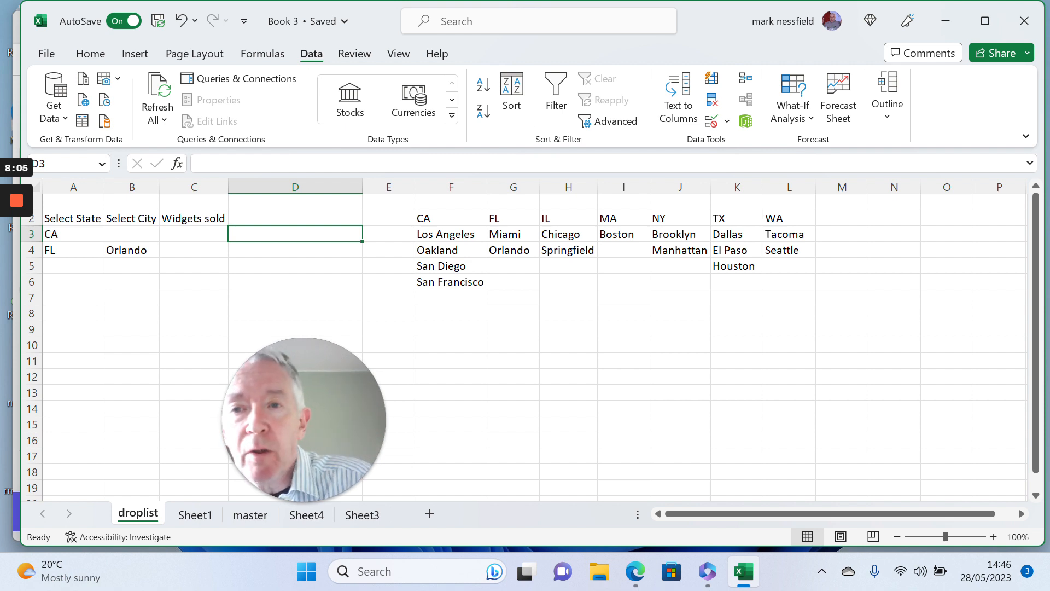
# - Begin a formula in D3 with COUNTA around an OFFSET that uses $F$2 as reference and 1 as the row offset
pyautogui.click(309, 230)
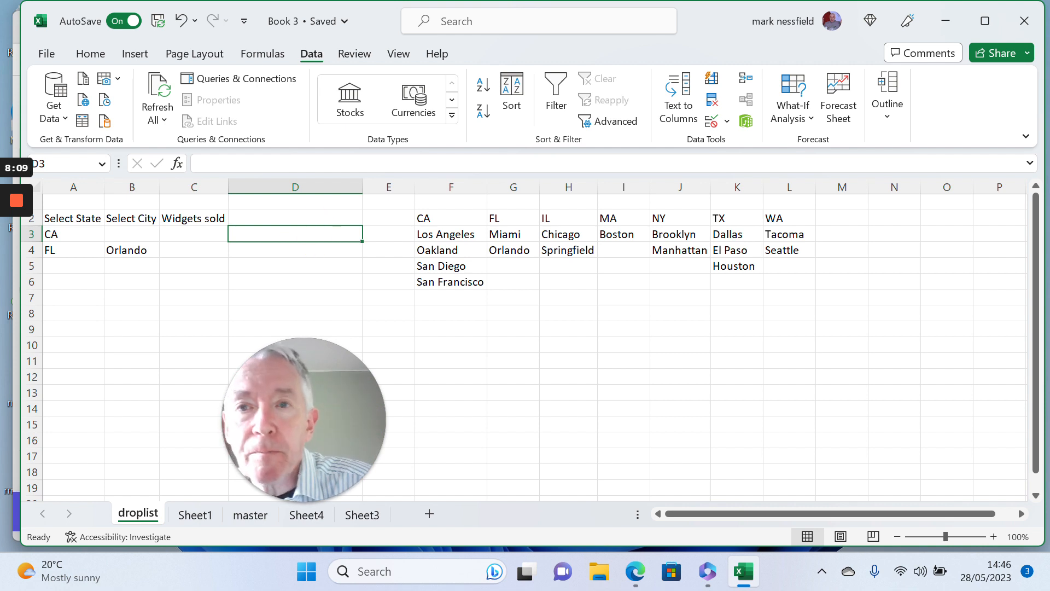
pyautogui.write('=coun')
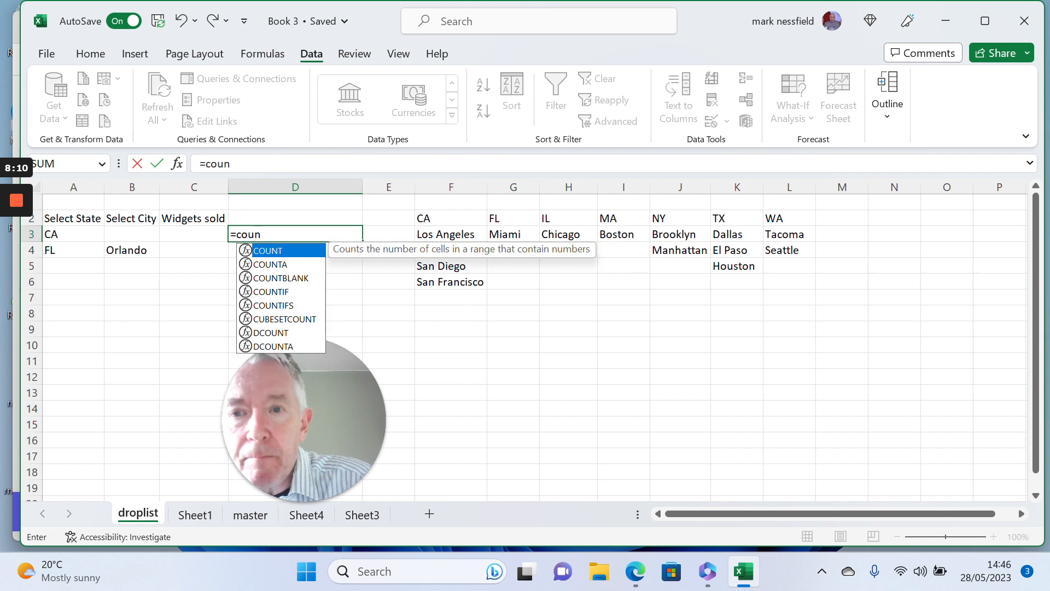
pyautogui.write('ta')
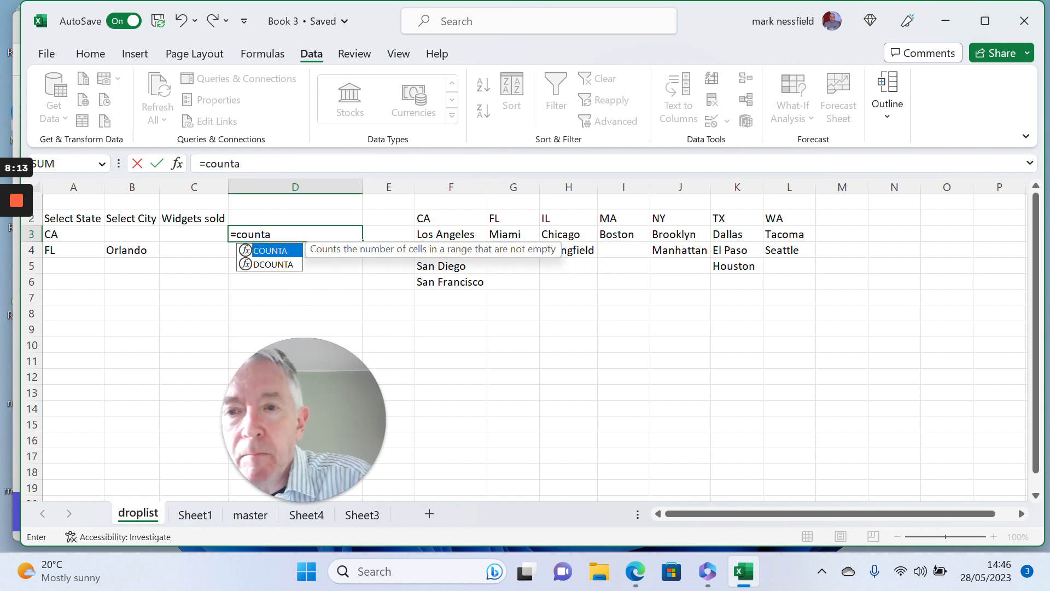
pyautogui.write('(')
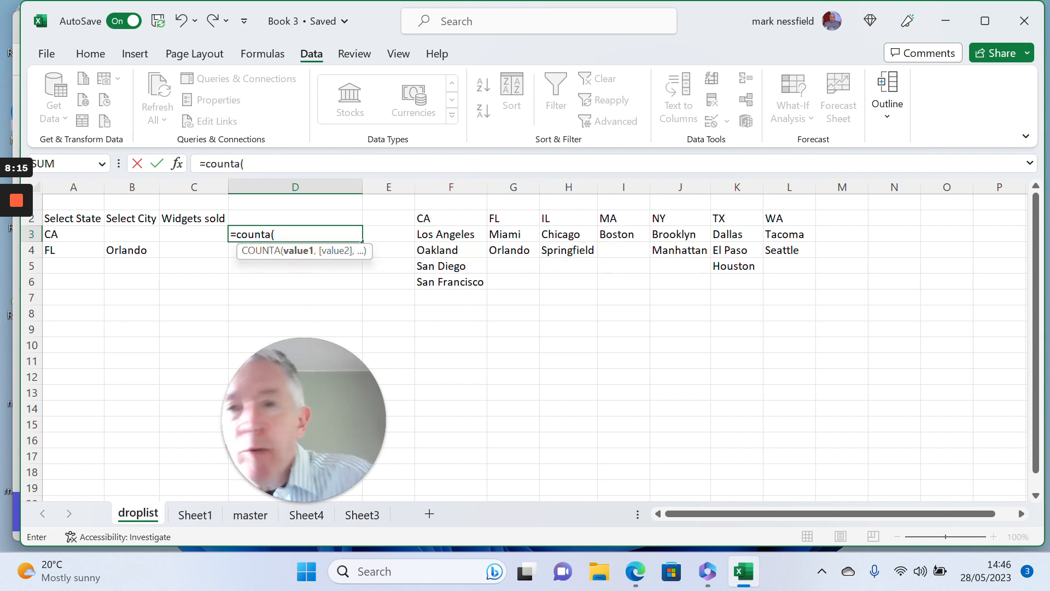
pyautogui.write('offset')
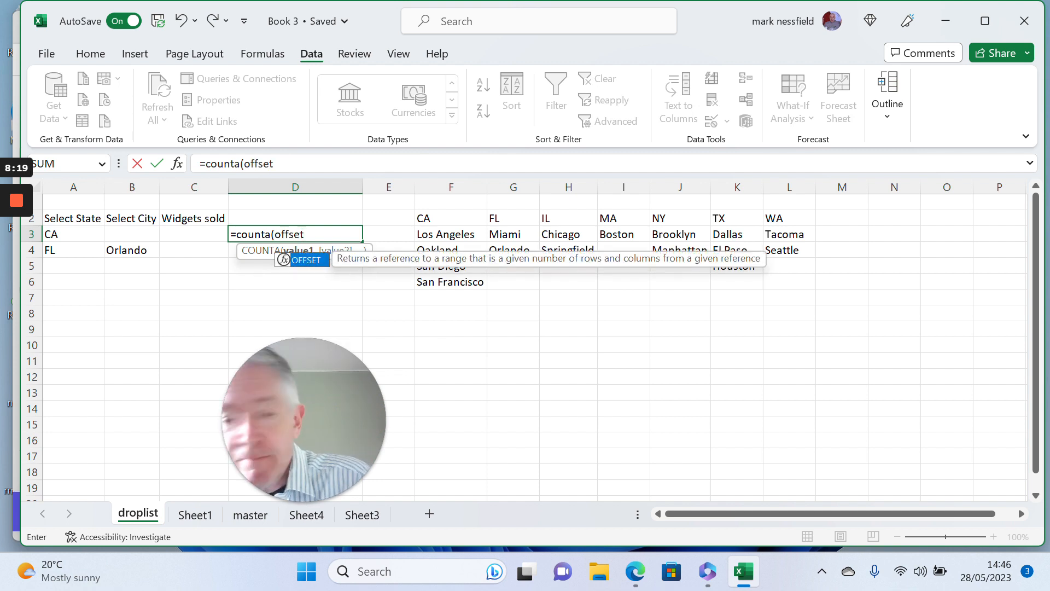
pyautogui.write('(')
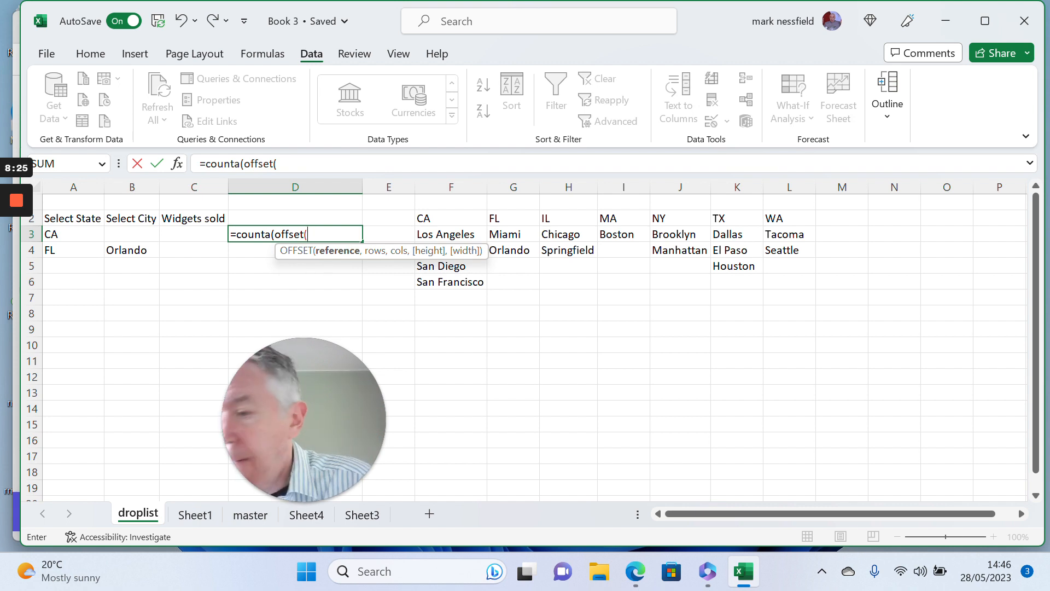
pyautogui.click(447, 218)
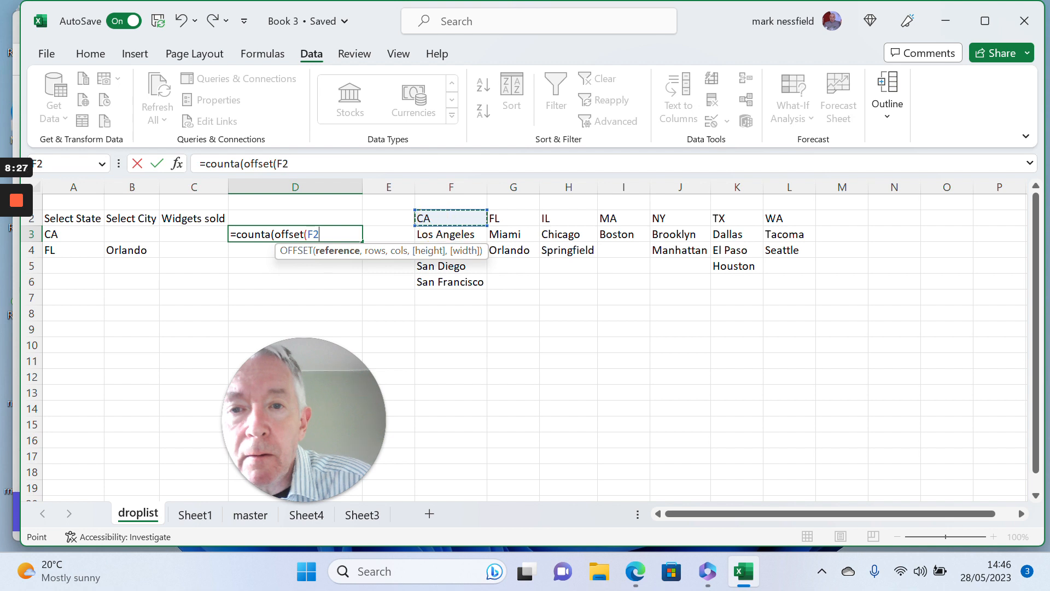
pyautogui.press('F4')
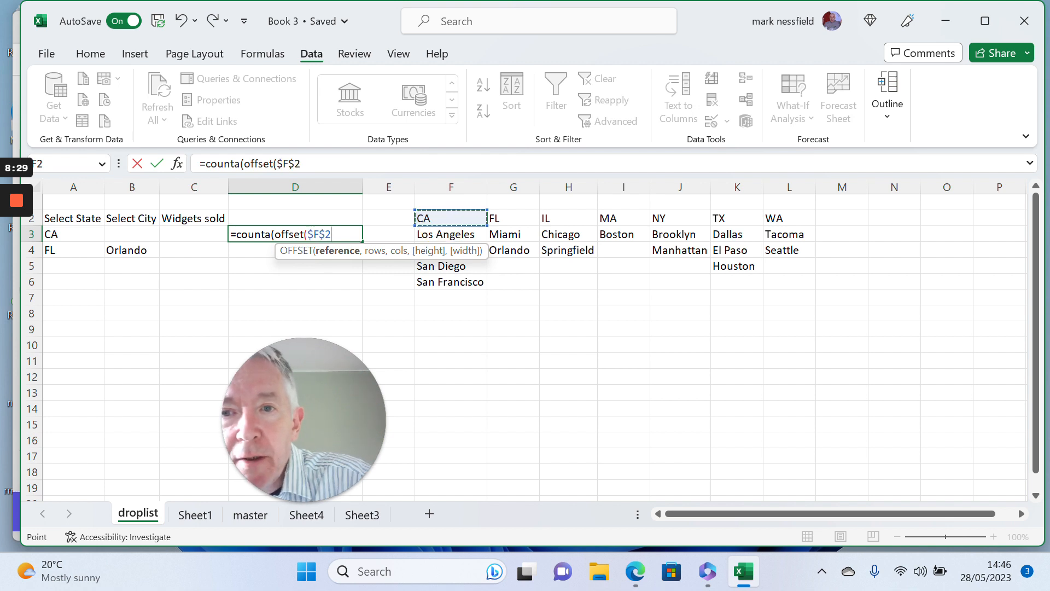
pyautogui.write(',1')
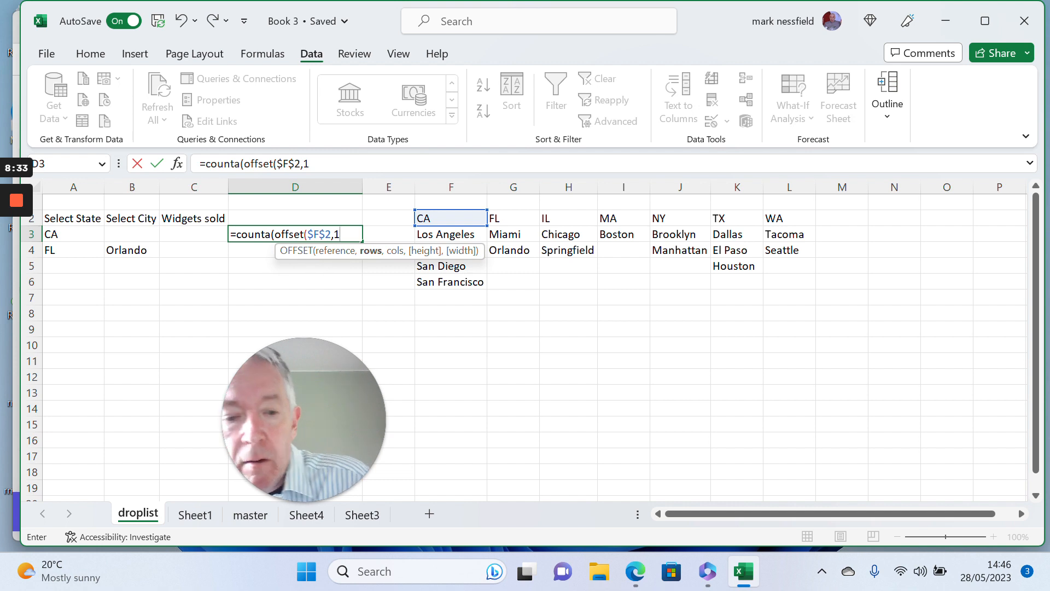
# - Nest MATCH as the OFFSET's column argument in the D3 formula, with $A3 as the lookup value
pyautogui.write(',match')
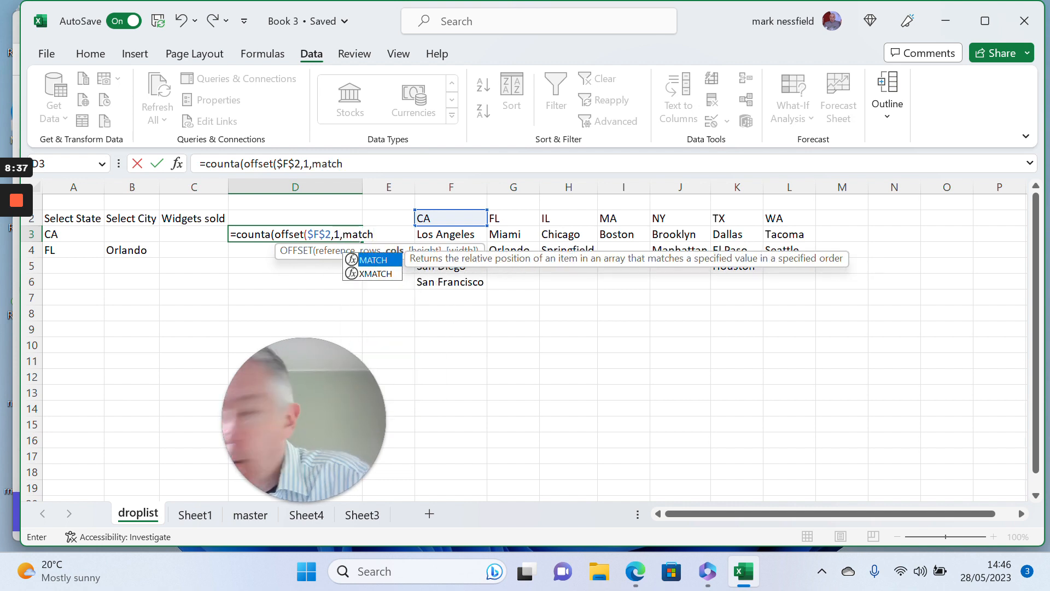
pyautogui.write('(')
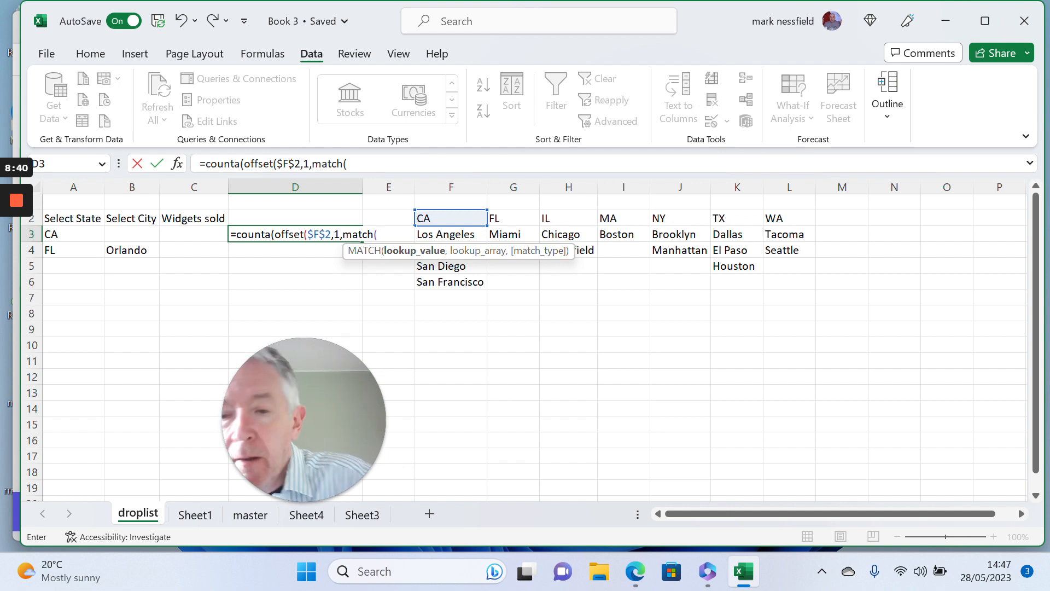
pyautogui.write('$')
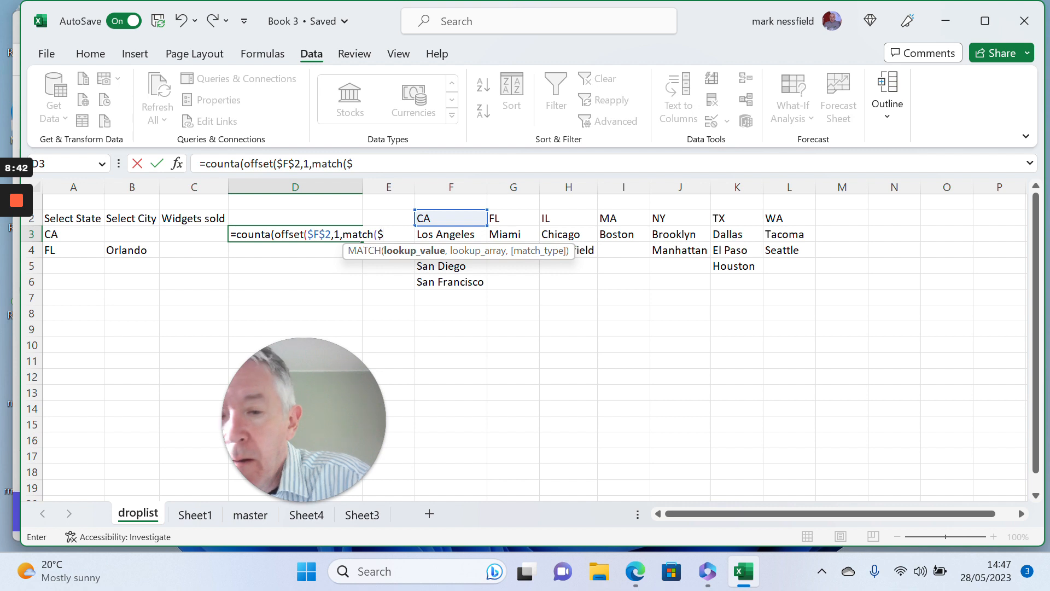
pyautogui.write('A')
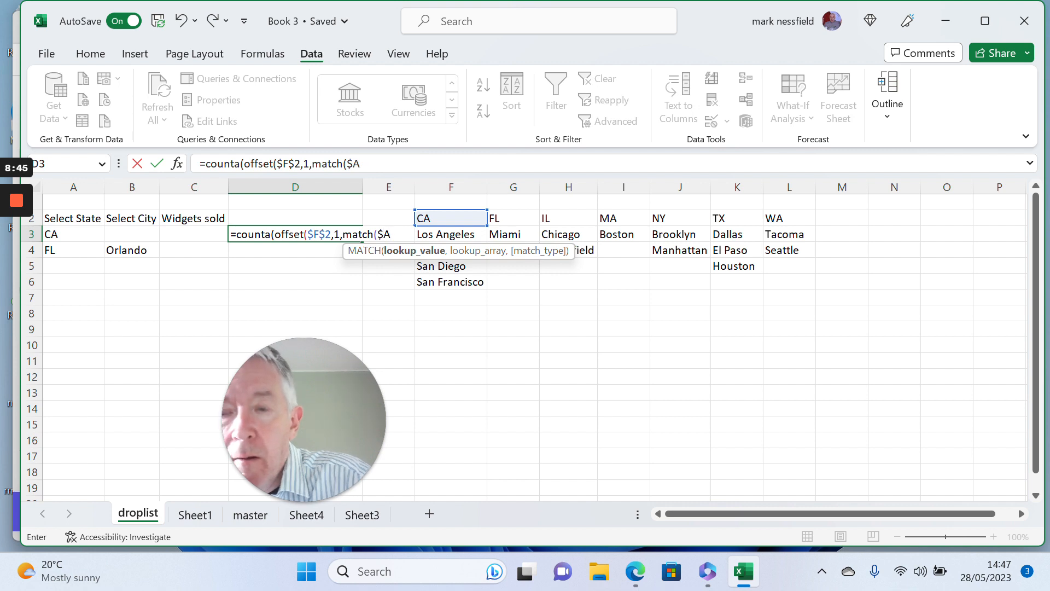
pyautogui.write('3')
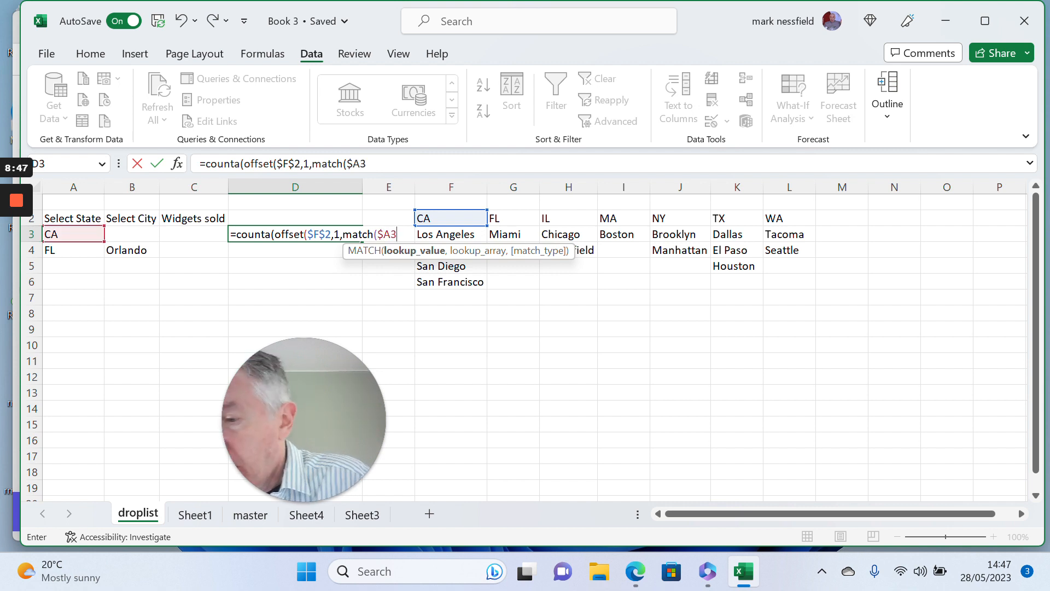
pyautogui.write(',')
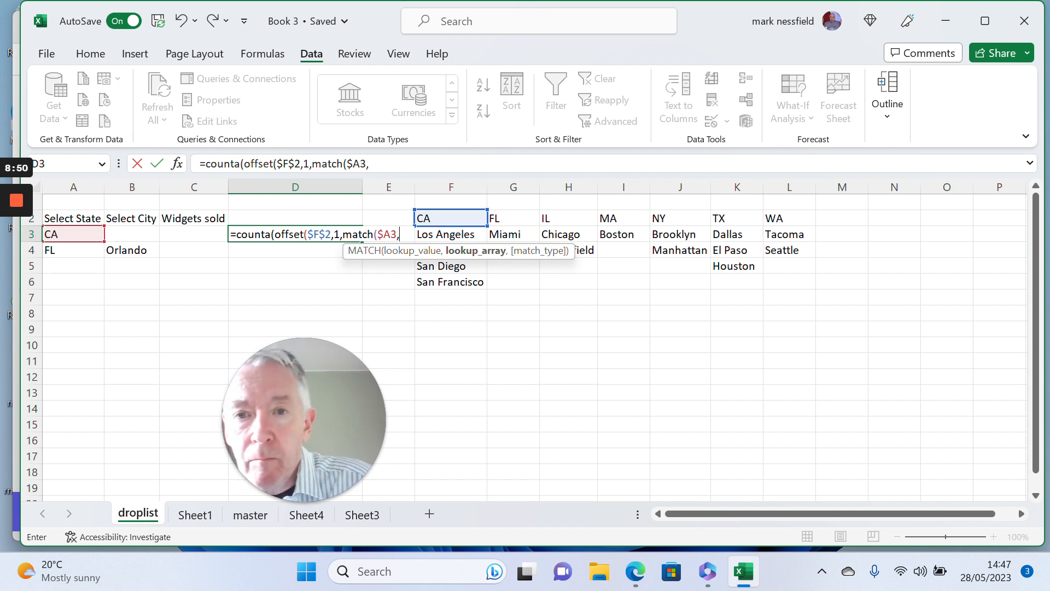
# - Complete MATCH with the state headers $F$2:$L$2 as absolute lookup array and match type 0, and subtract 1 from it
pyautogui.moveTo(446, 217); pyautogui.dragTo(794, 219)
pyautogui.moveTo(711, 218); pyautogui.dragTo(781, 217)
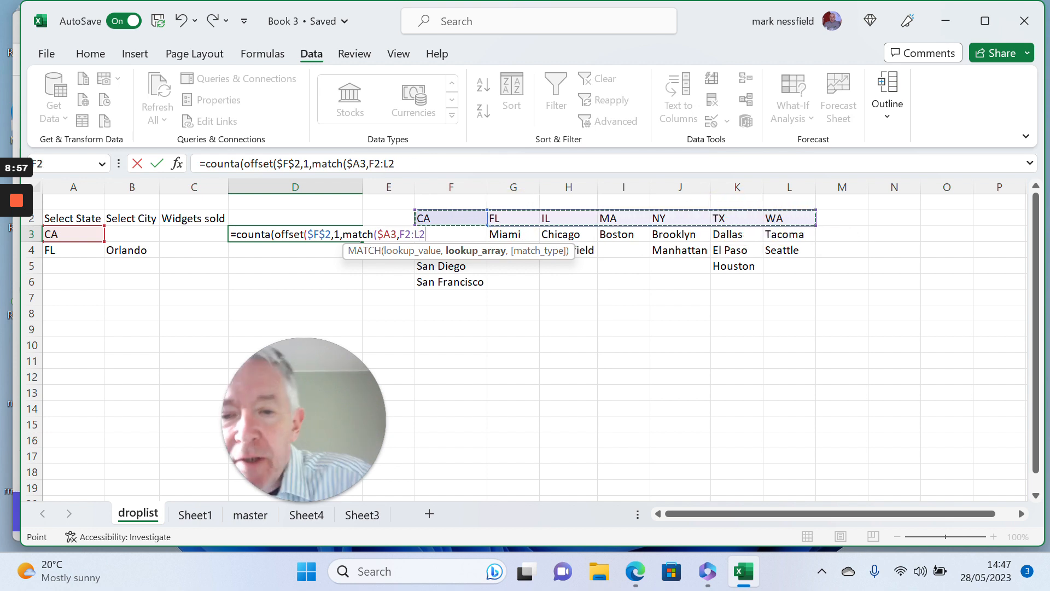
pyautogui.press('F4')
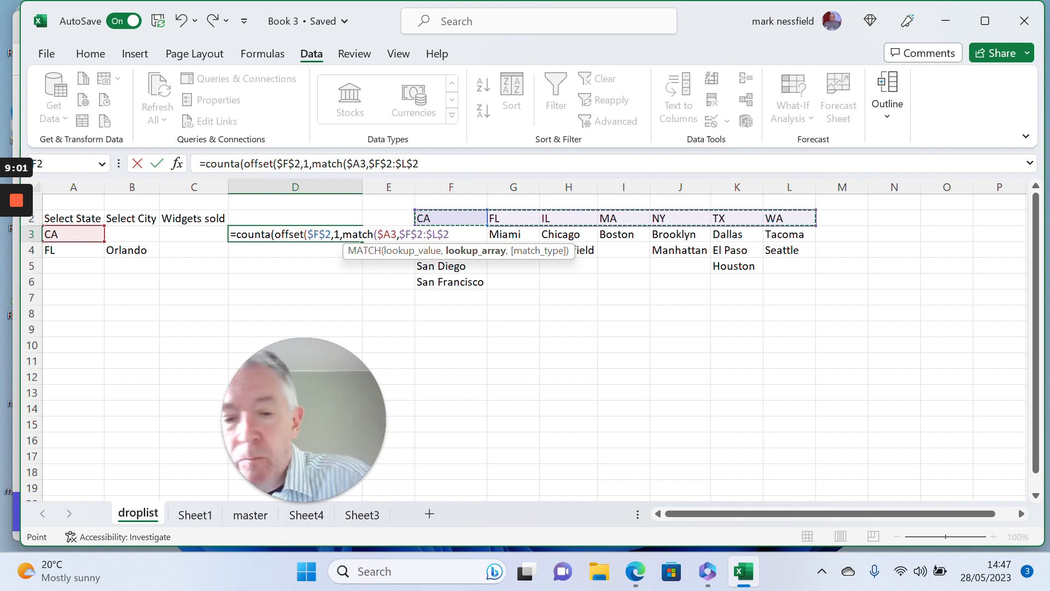
pyautogui.write(',')
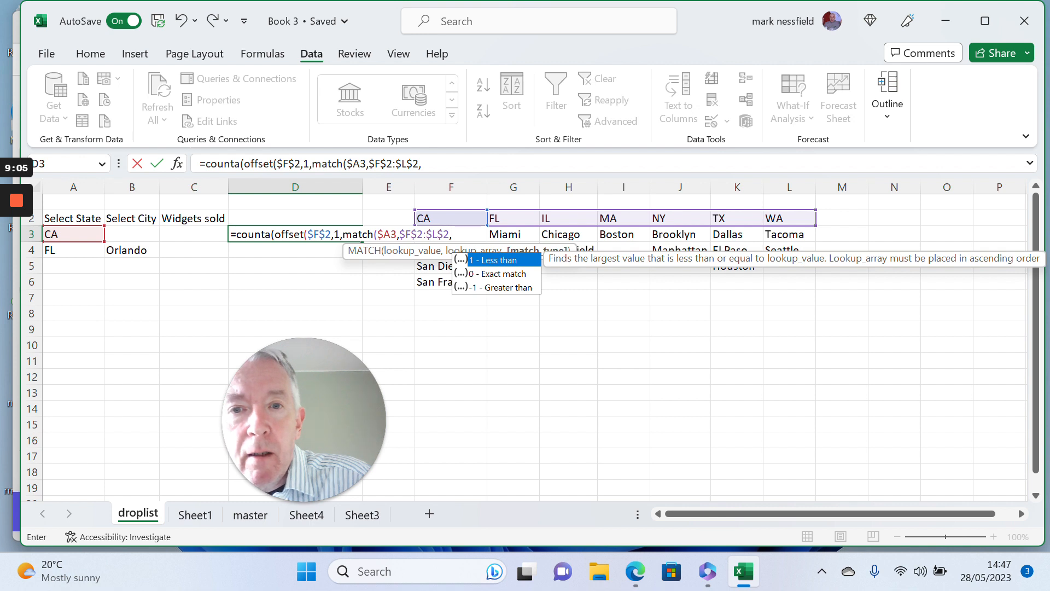
pyautogui.write(',0')
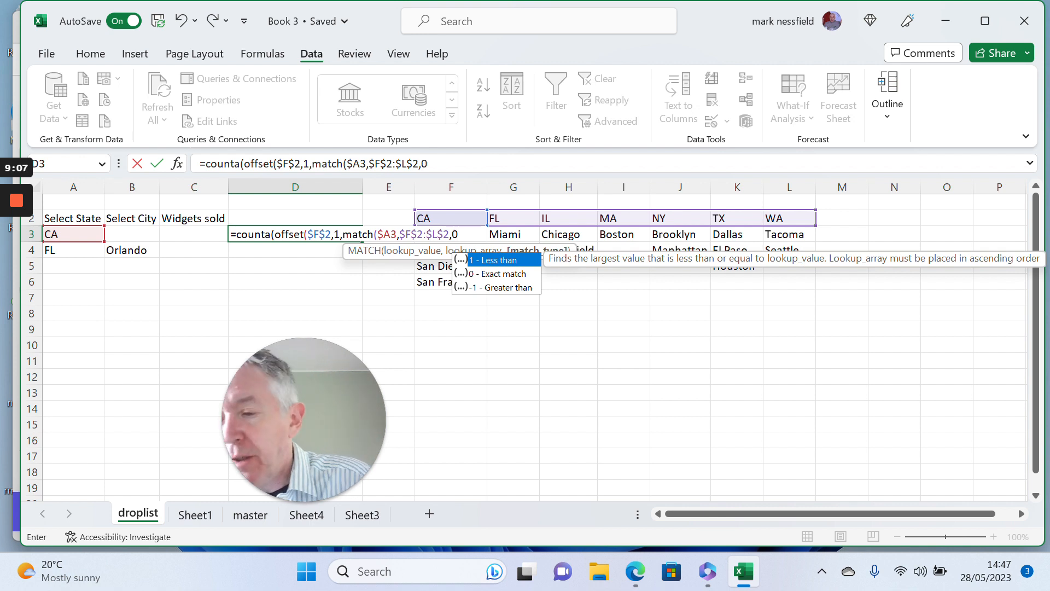
pyautogui.write(')-1')
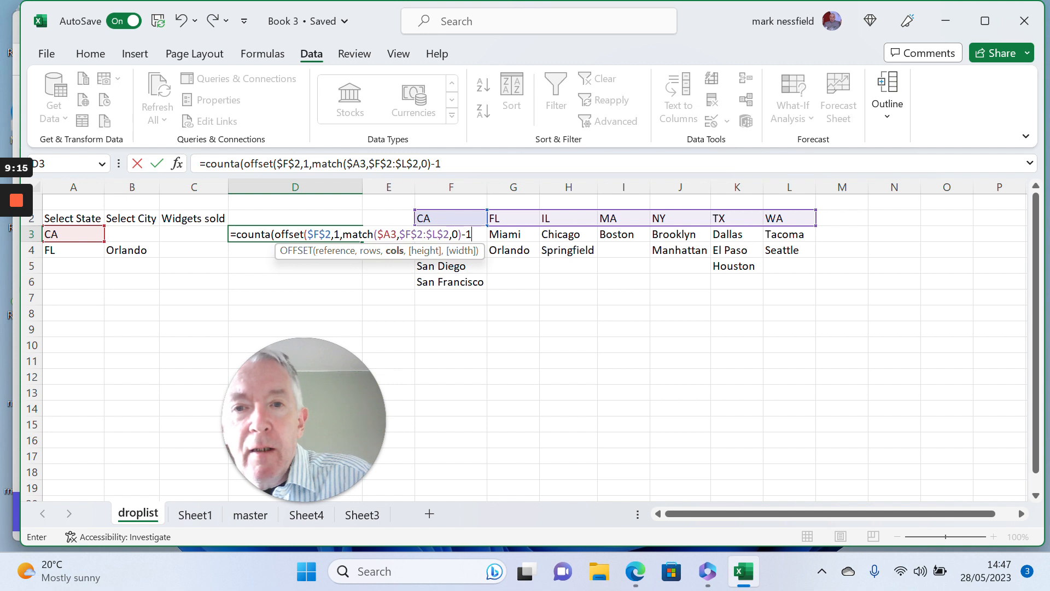
# - Set the OFFSET height to 6, close the OFFSET and COUNTA functions, and enter the formula in D3
pyautogui.write(',')
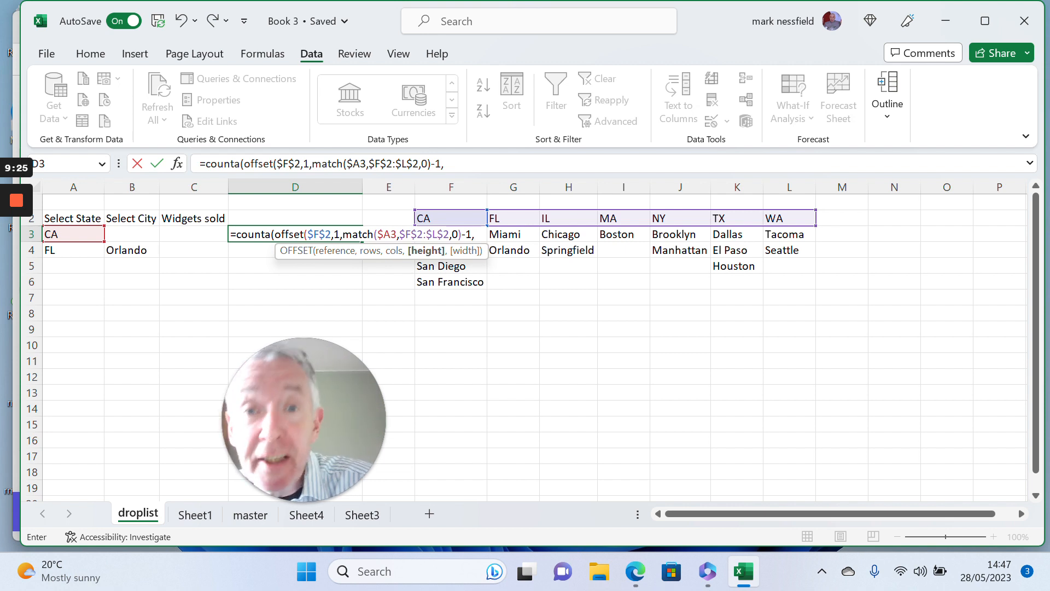
pyautogui.write('6')
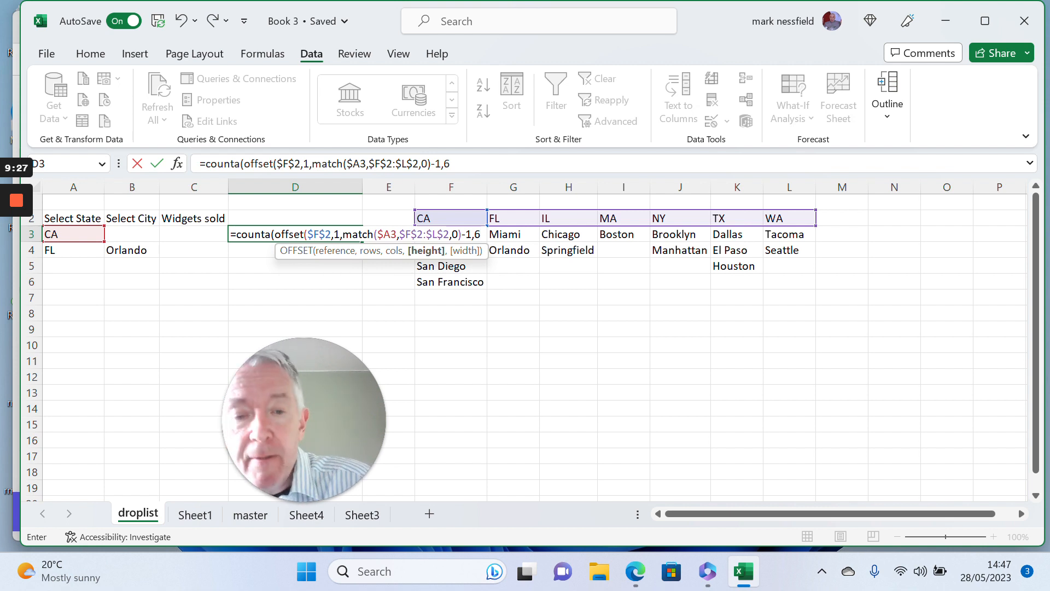
pyautogui.write(')')
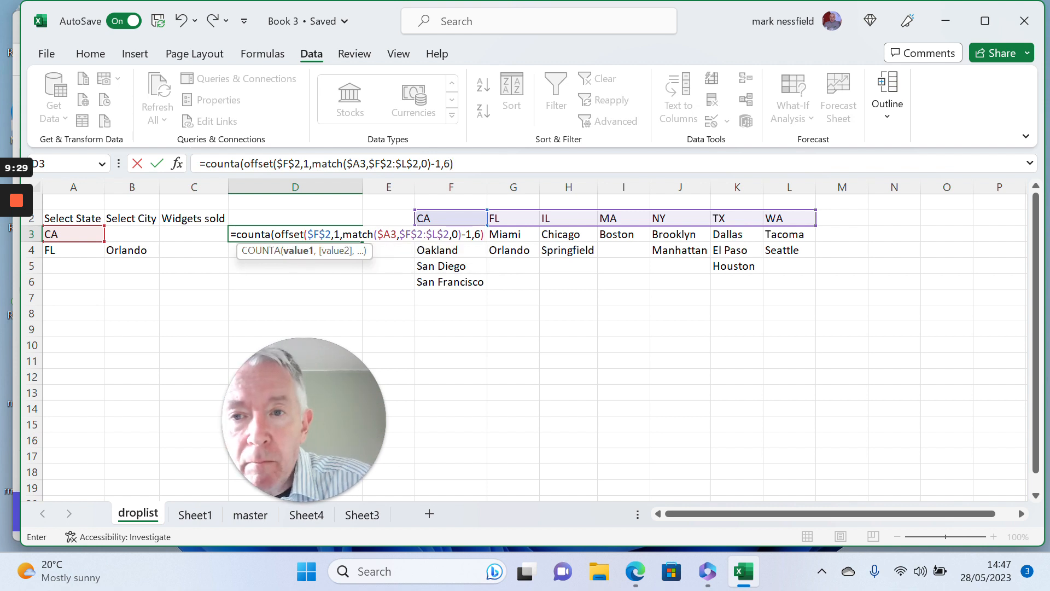
pyautogui.write(')')
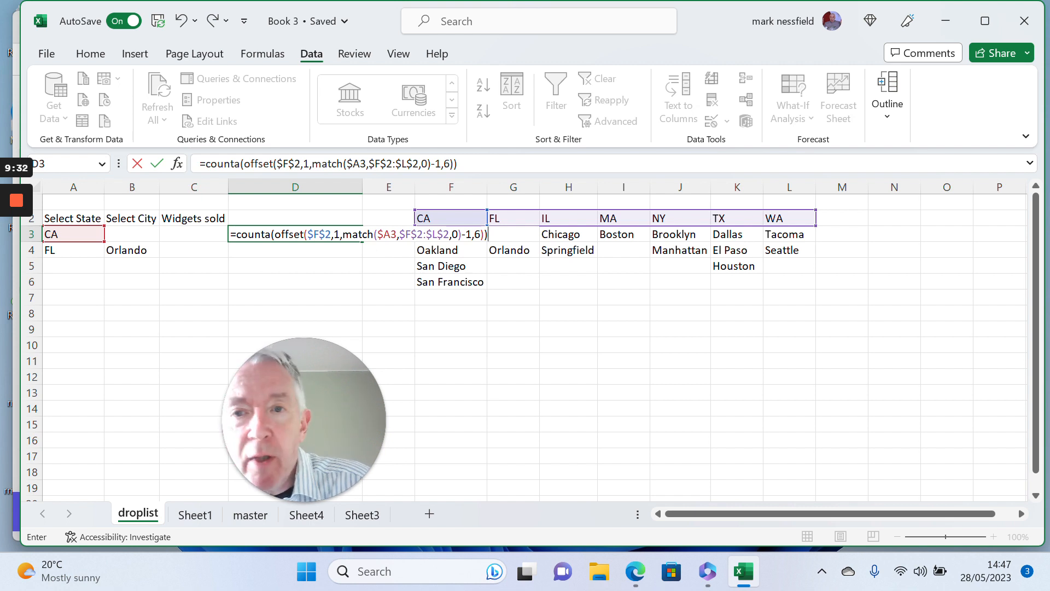
pyautogui.hotkey('ctrl', 'Return')
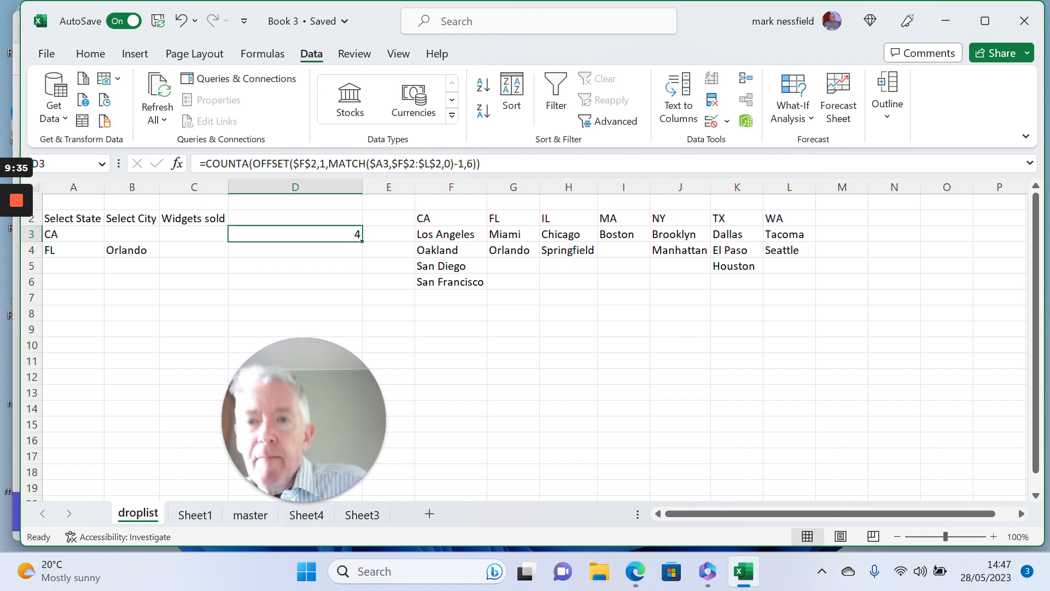
# - Check the D3 count against the CA cities in F3:F6, and choose TX from the state list in A3
pyautogui.press('Left')
pyautogui.press('Left')
pyautogui.press('Left')
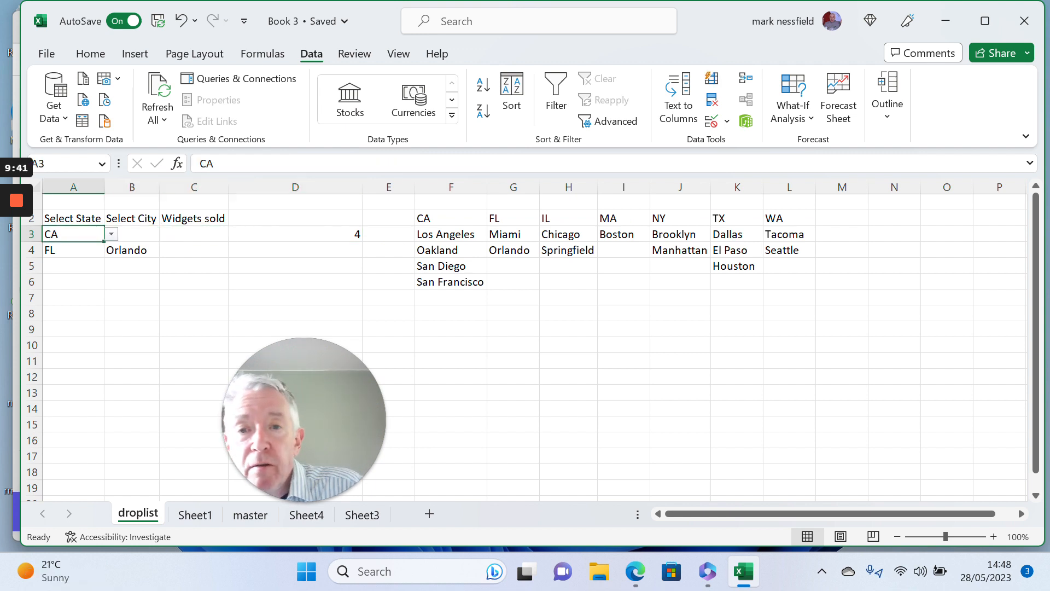
pyautogui.moveTo(445, 234); pyautogui.dragTo(449, 282)
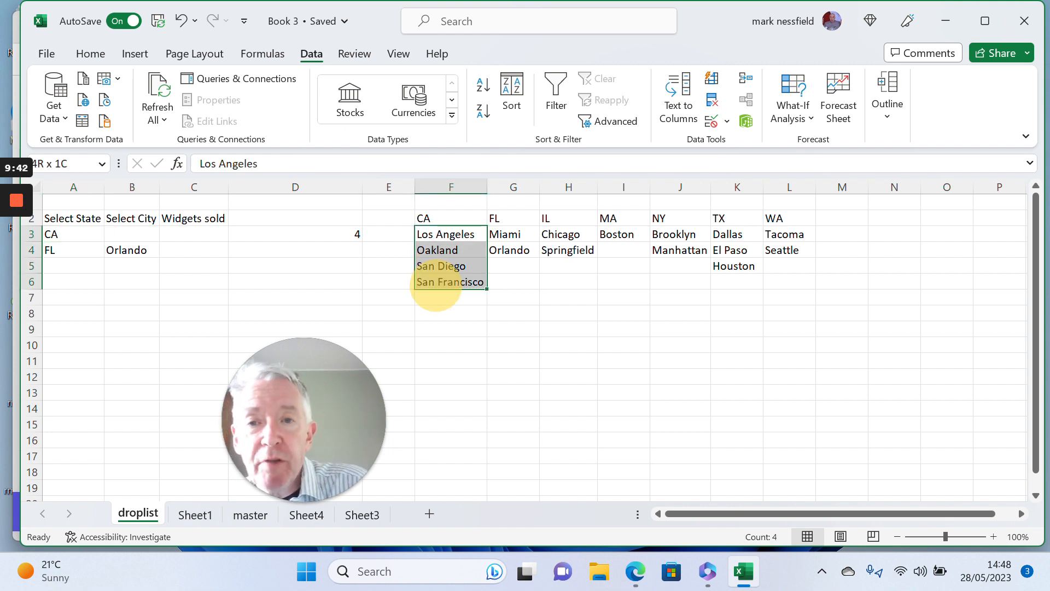
pyautogui.click(82, 234)
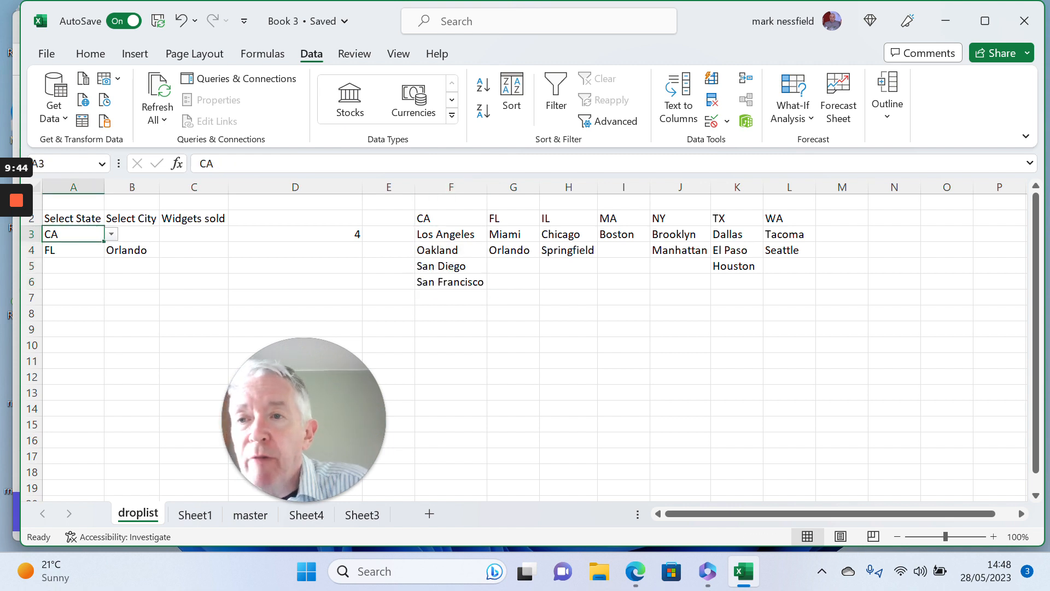
pyautogui.click(111, 235)
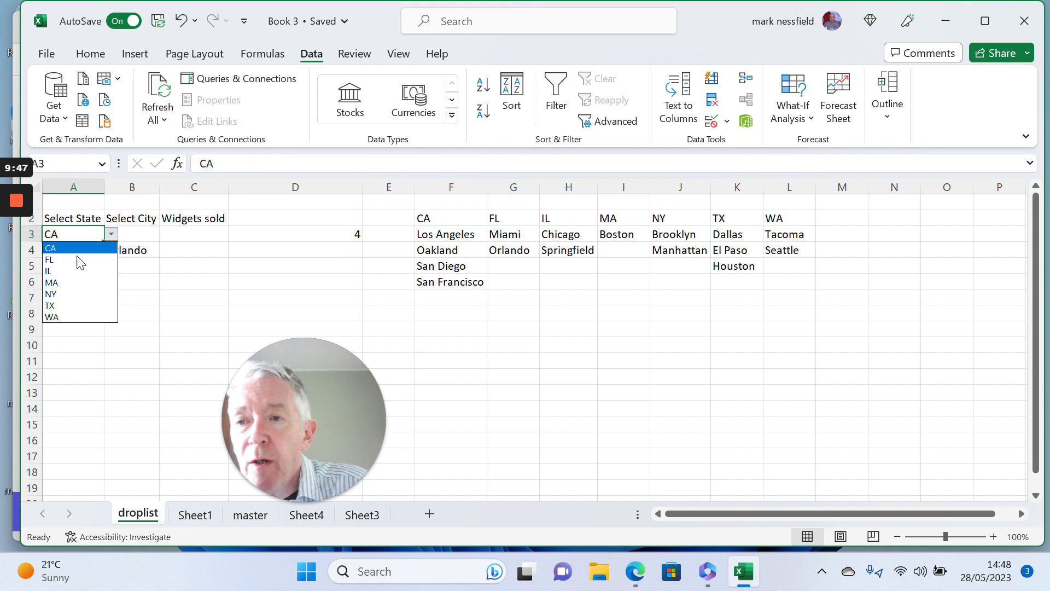
pyautogui.click(63, 306)
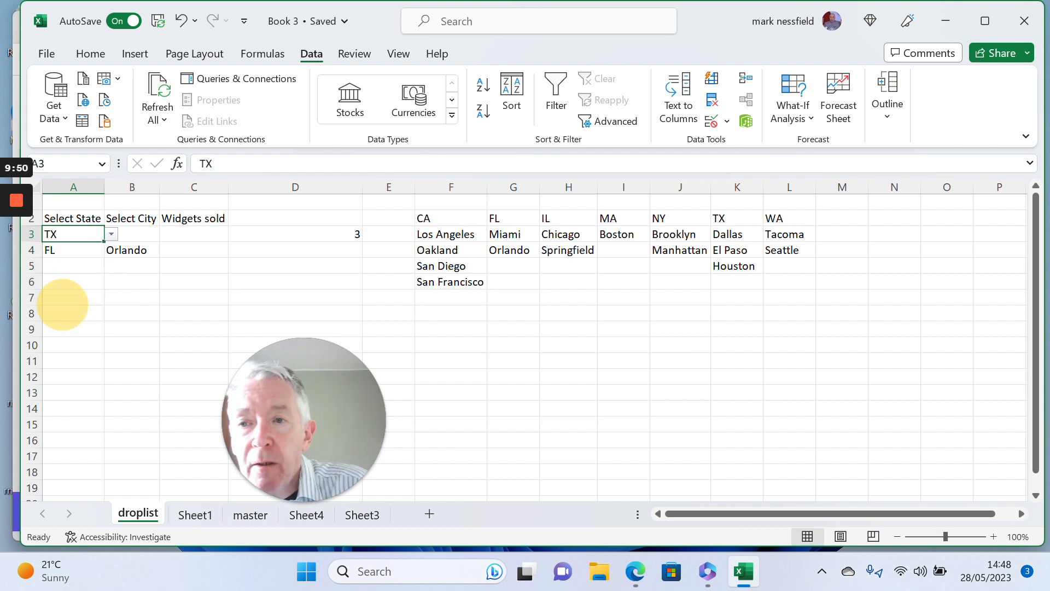
# - Copy the COUNTA formula text from D3 without its equals sign and leave the cell unchanged
pyautogui.click(269, 234)
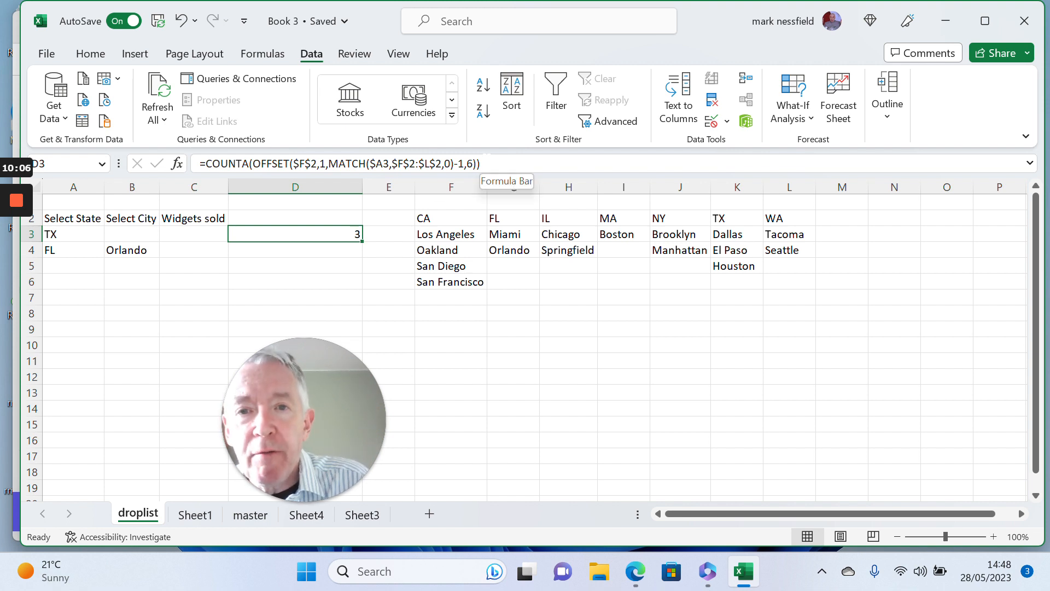
pyautogui.click(481, 164)
pyautogui.moveTo(482, 164); pyautogui.dragTo(289, 167)
pyautogui.moveTo(385, 164); pyautogui.dragTo(207, 164)
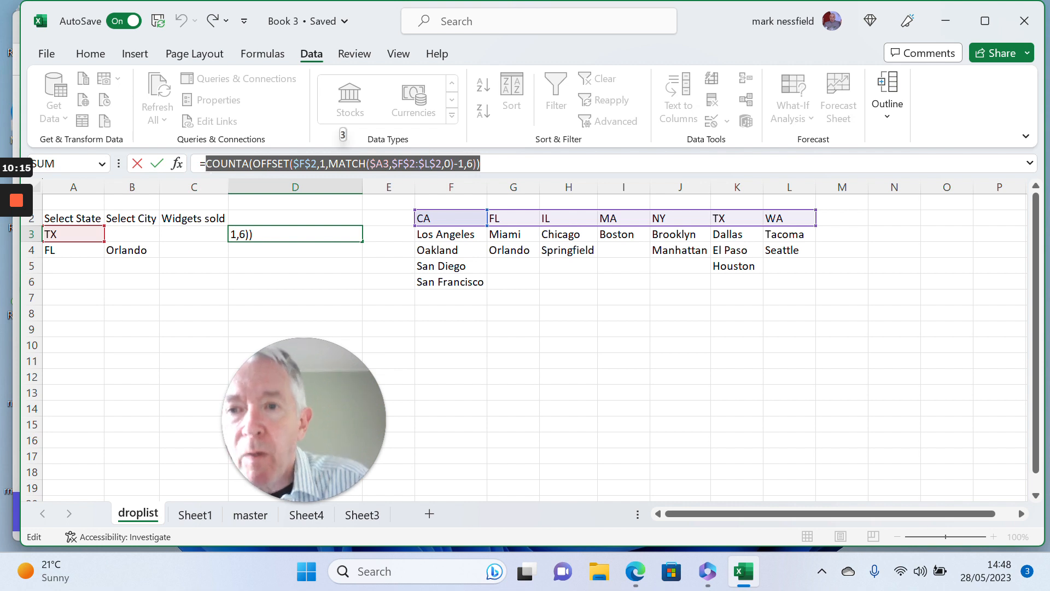
pyautogui.click(246, 281)
pyautogui.press('Escape')
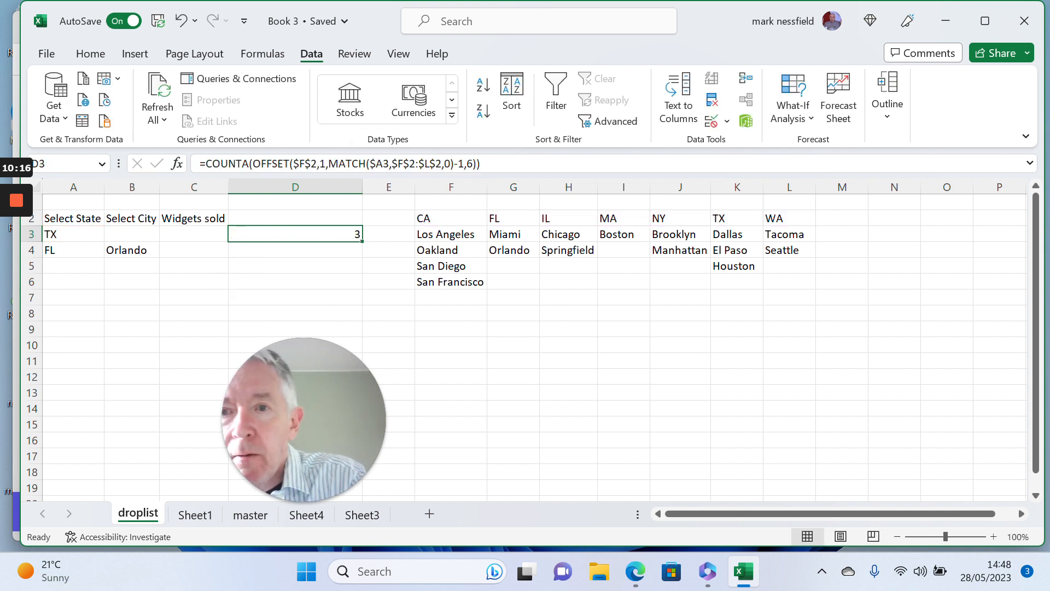
# - In B3's data validation source, replace the OFFSET height 6 with the copied COUNTA(OFFSET($F$2,1,MATCH($A3,$F$2:$L$2,0)-1,6)) expression and apply it
pyautogui.click(130, 230)
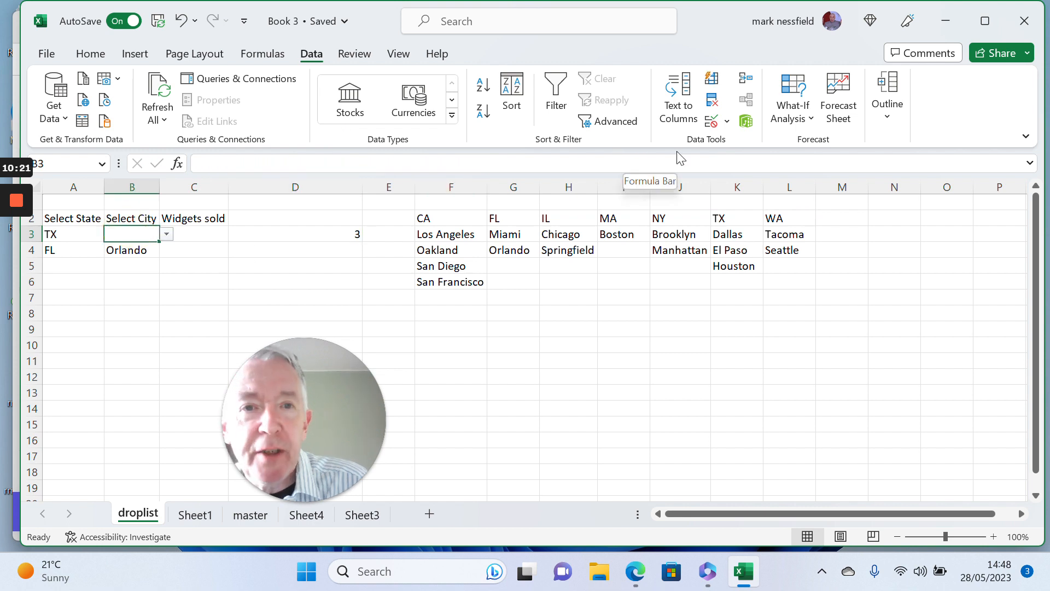
pyautogui.click(727, 123)
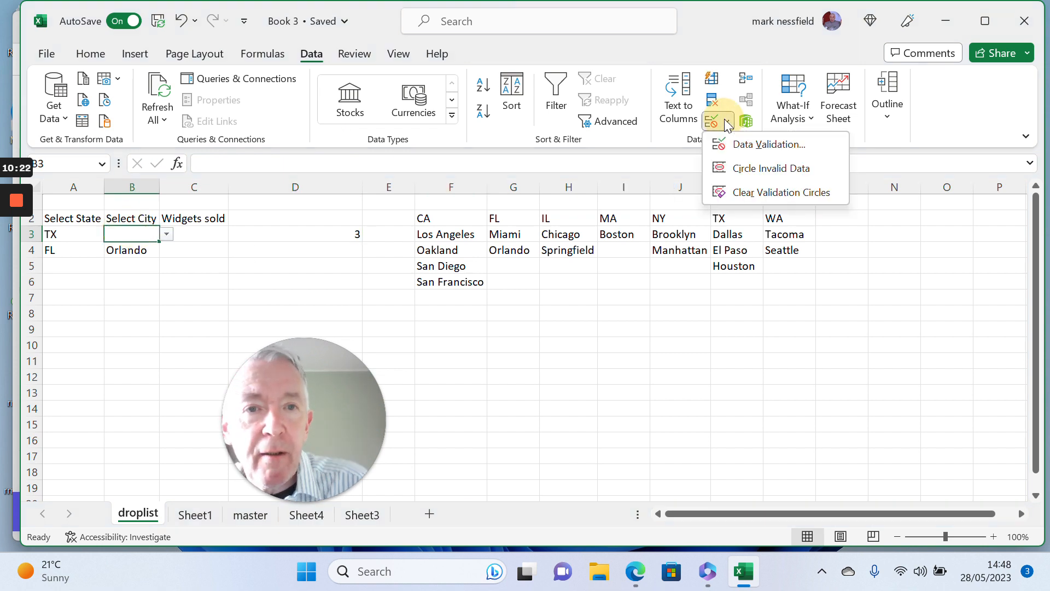
pyautogui.click(741, 144)
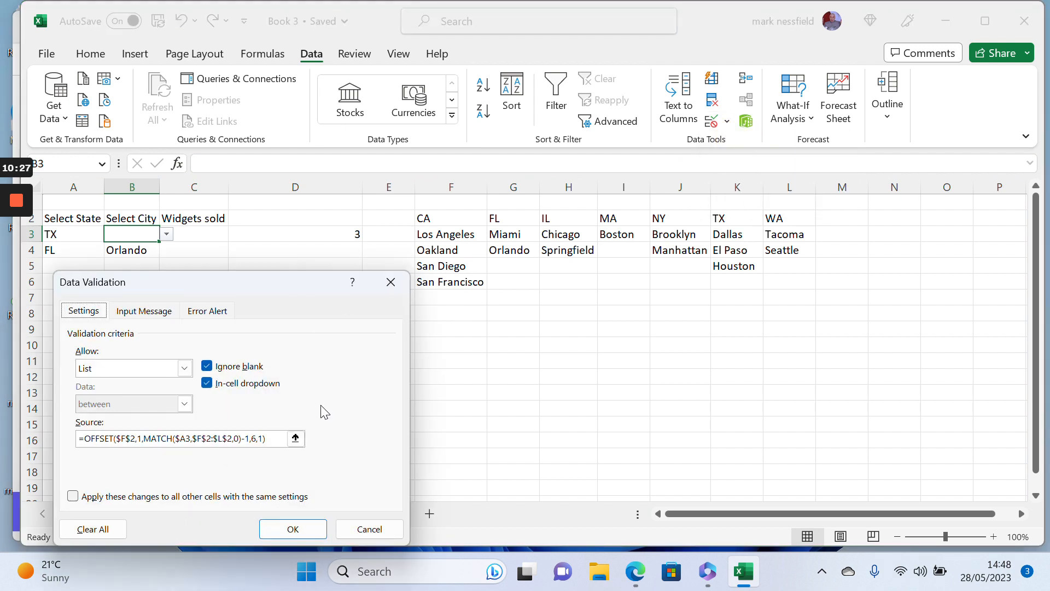
pyautogui.click(257, 438)
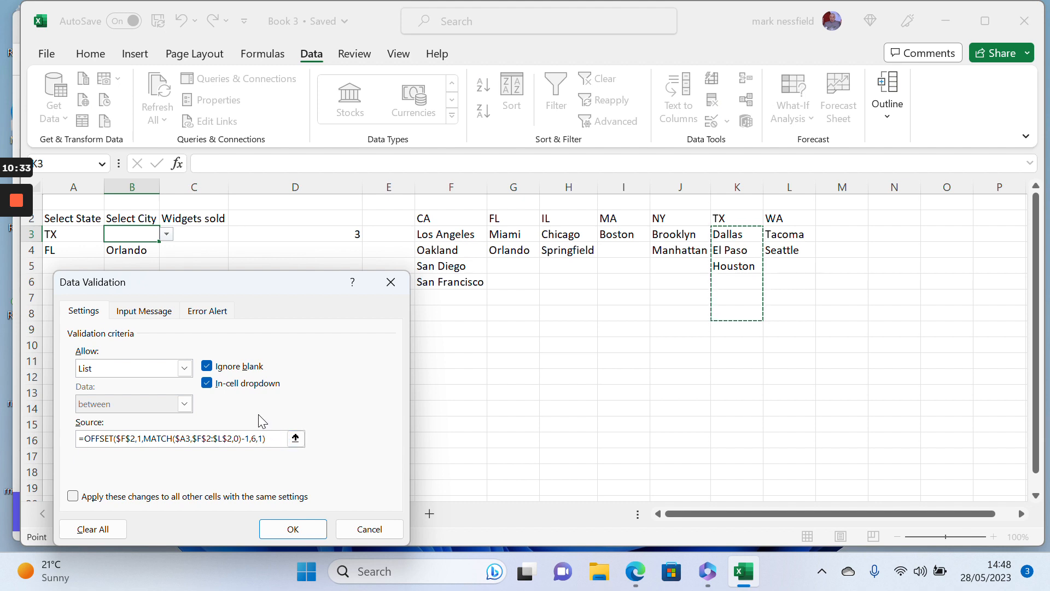
pyautogui.press('BackSpace')
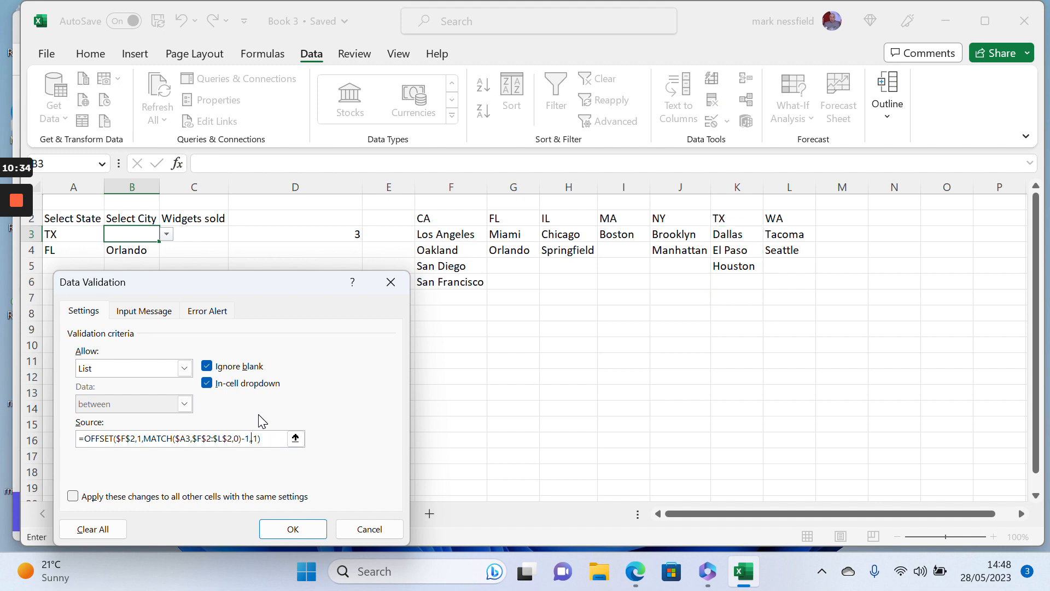
pyautogui.write('6)),')
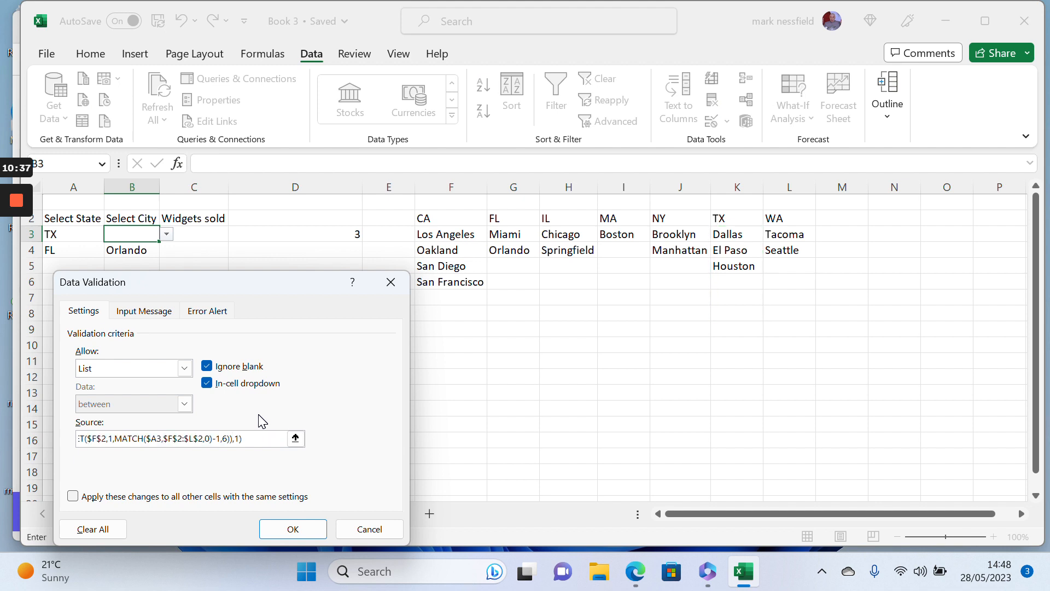
pyautogui.click(290, 529)
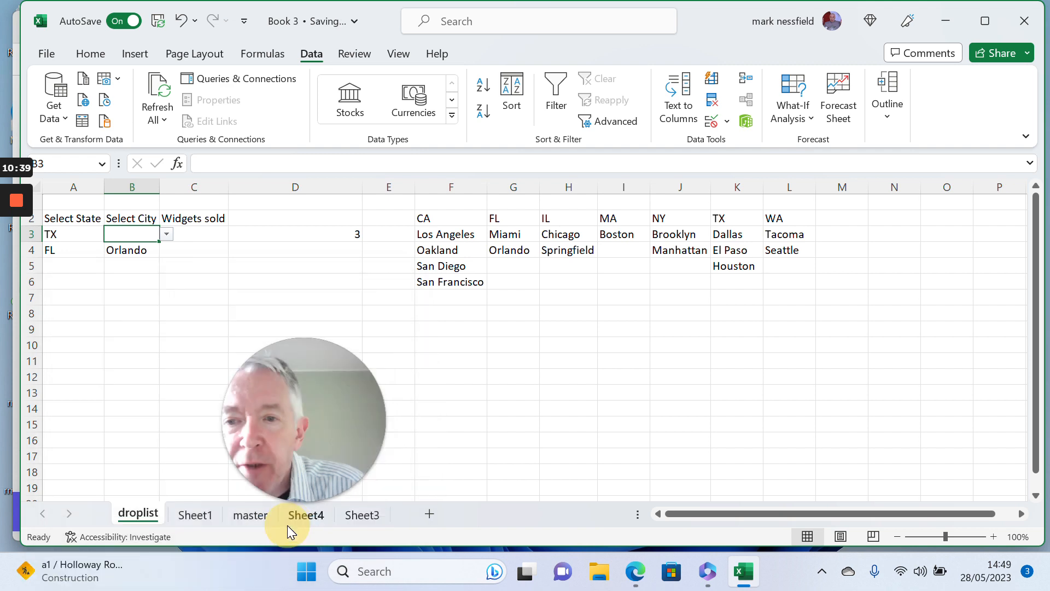
# - Choose El Paso from the city list in B3, and change the state in A3 to FL
pyautogui.click(167, 235)
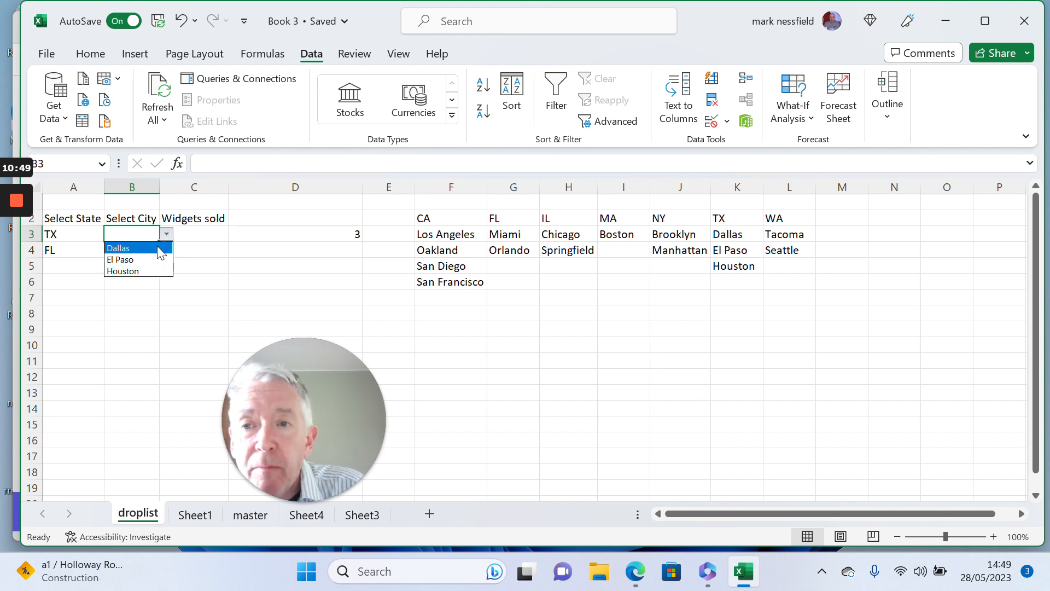
pyautogui.click(137, 258)
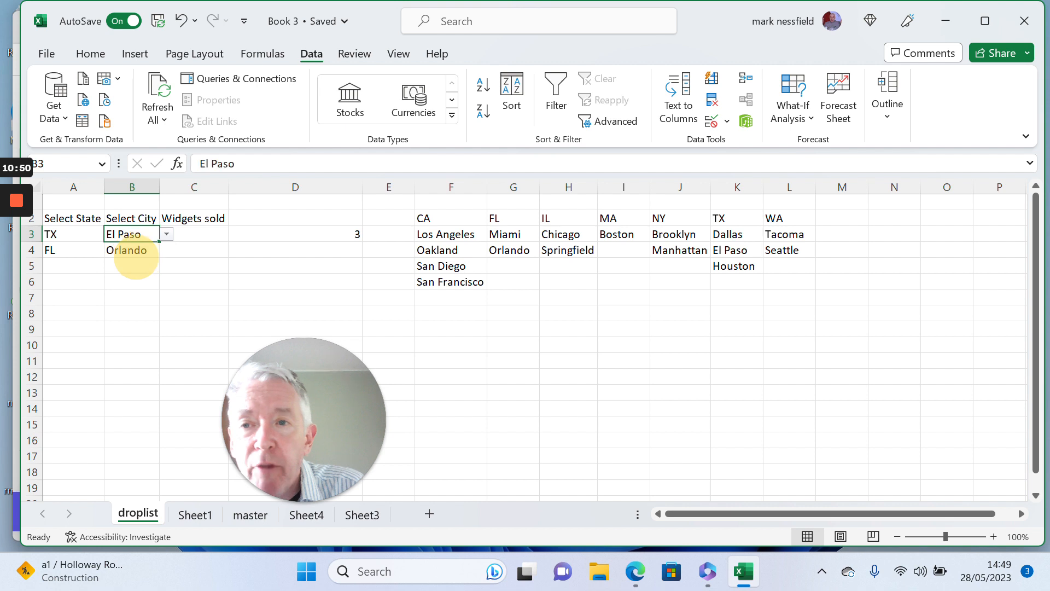
pyautogui.click(70, 232)
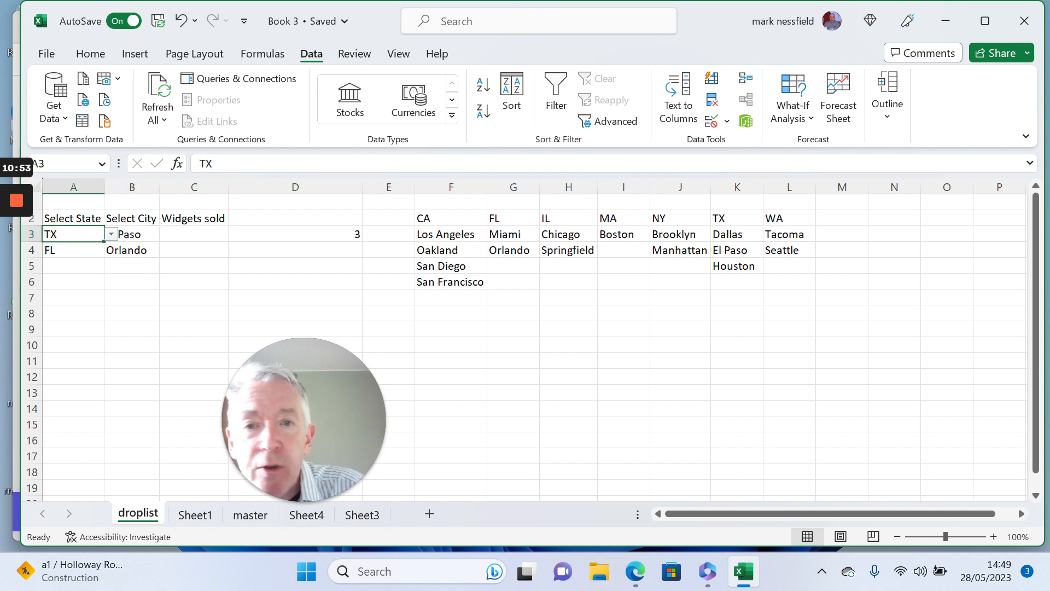
pyautogui.click(111, 234)
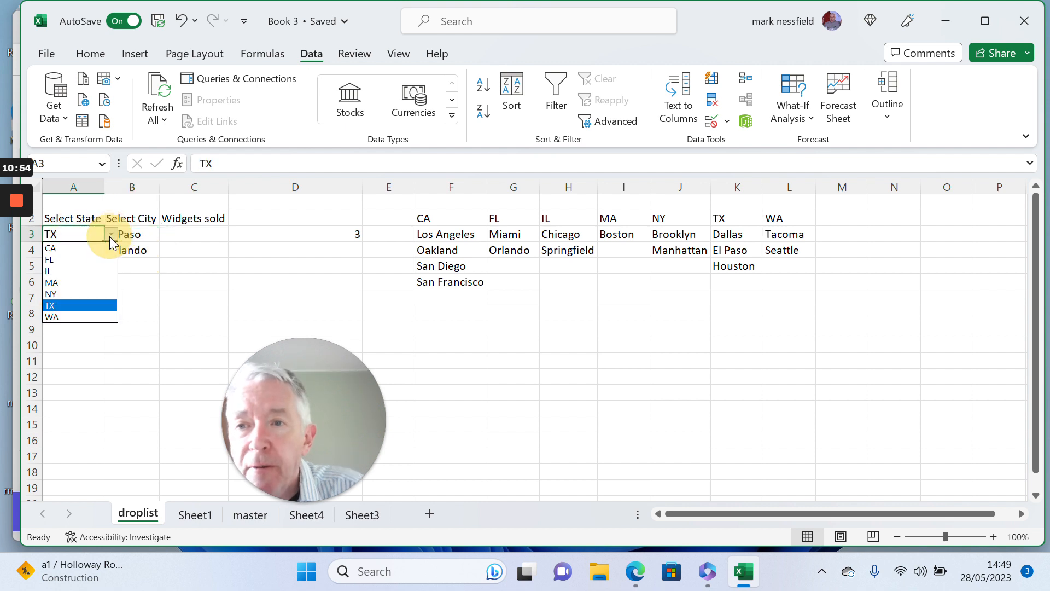
pyautogui.click(87, 260)
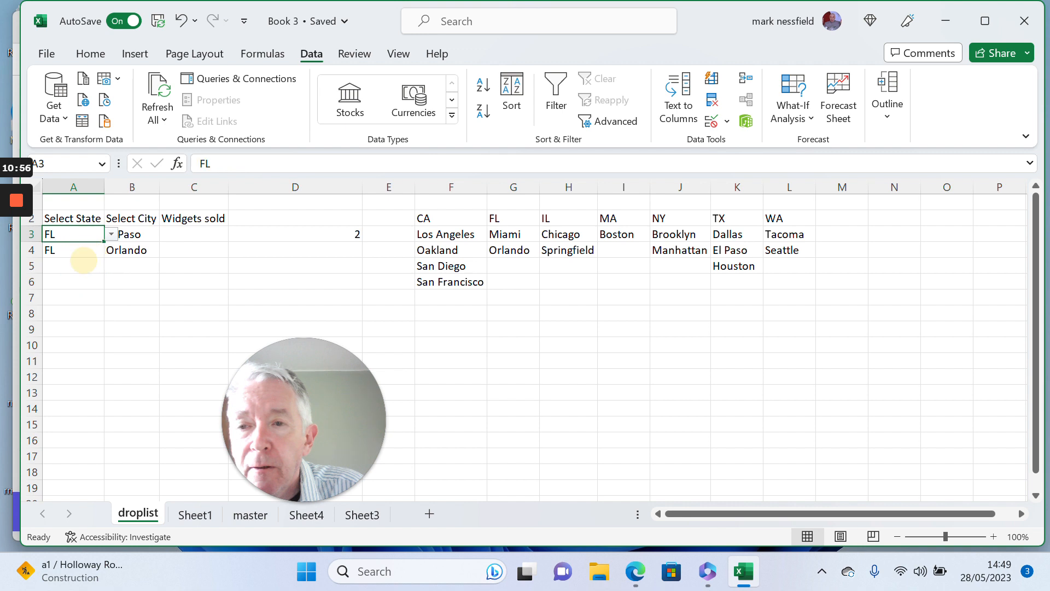
# - Test the city list in B3 by choosing Orlando, and clear the cell again
pyautogui.press('Right')
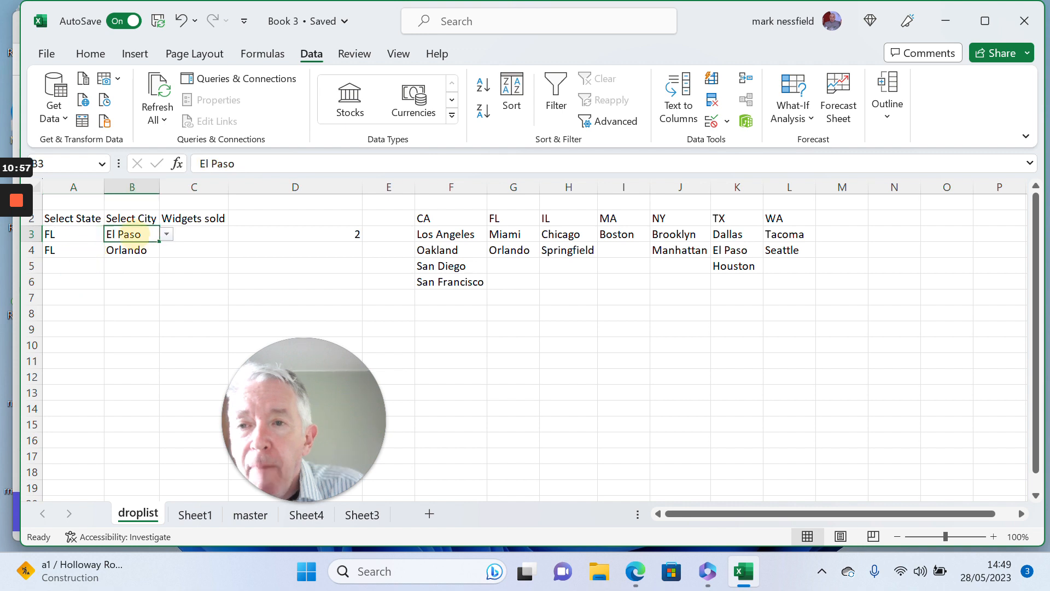
pyautogui.click(166, 235)
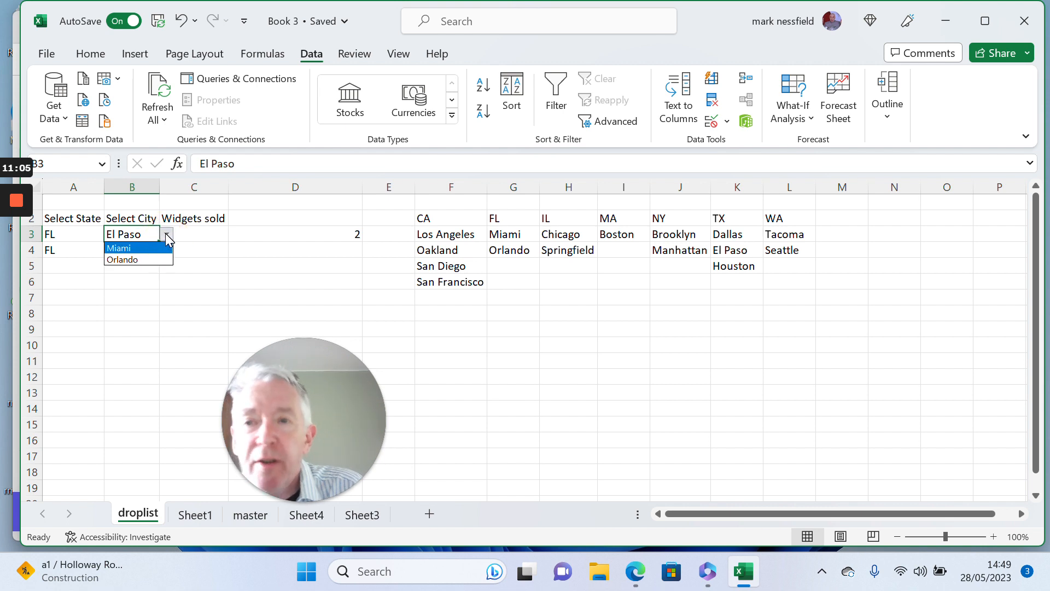
pyautogui.click(124, 260)
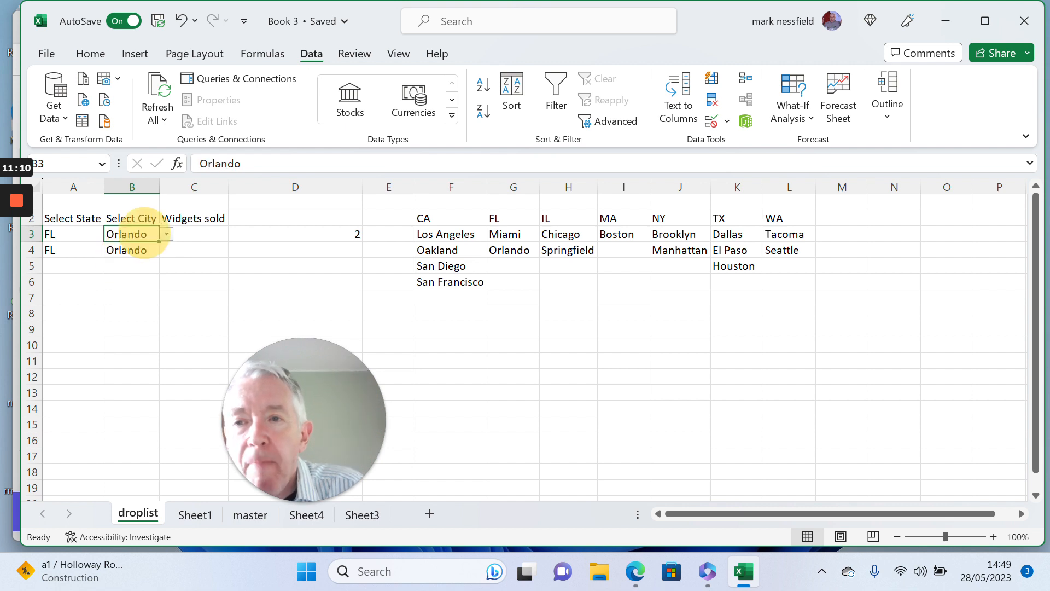
pyautogui.press('BackSpace')
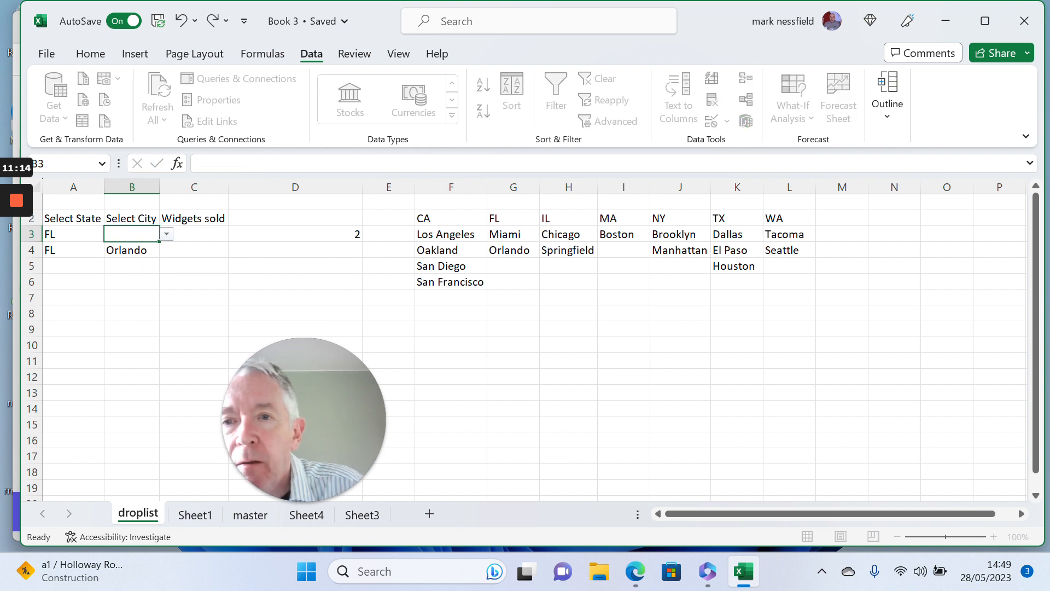
pyautogui.click(193, 234)
# - Copy B3 and paste only its validation into B4:B14
pyautogui.click(132, 234)
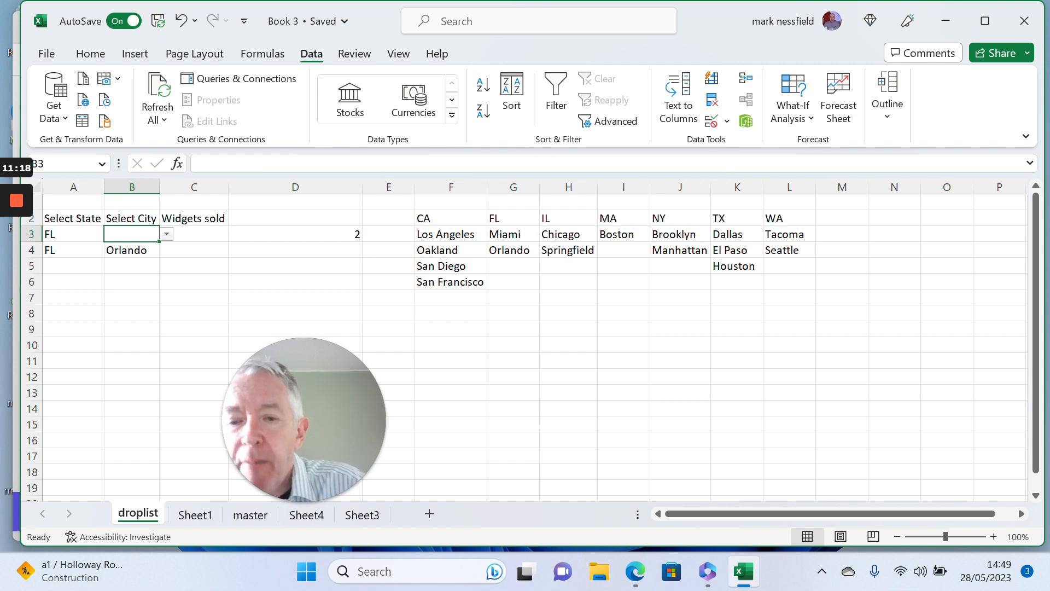
pyautogui.hotkey('ctrl', 'c')
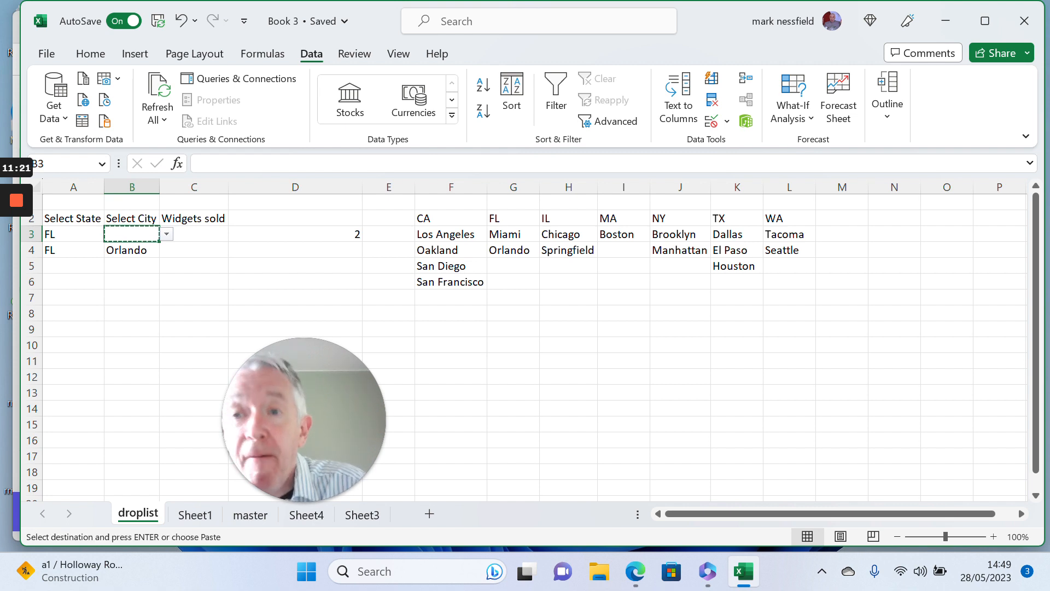
pyautogui.moveTo(127, 250); pyautogui.dragTo(124, 413)
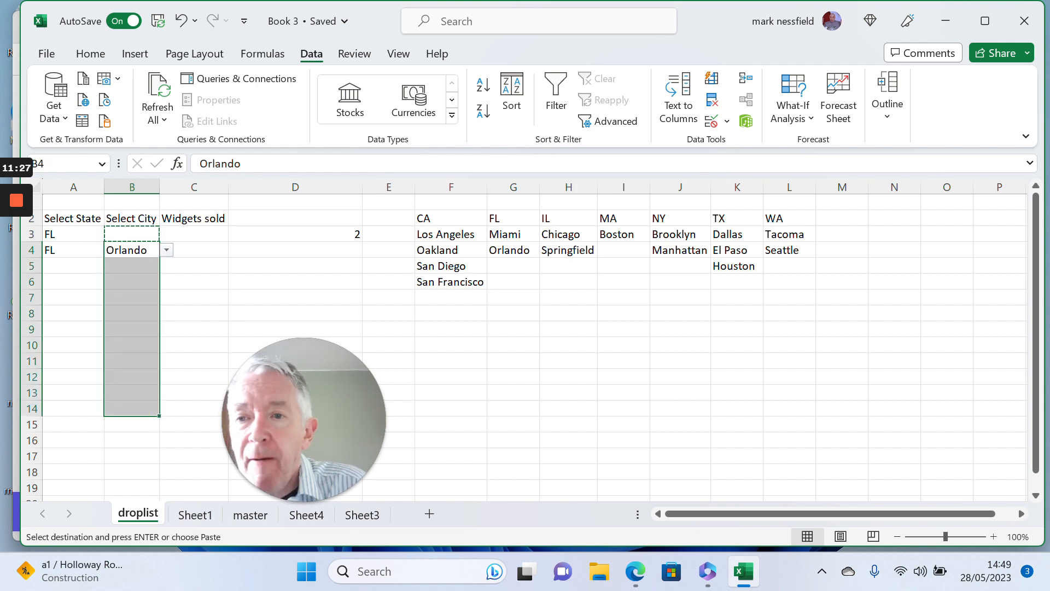
pyautogui.rightClick(139, 365)
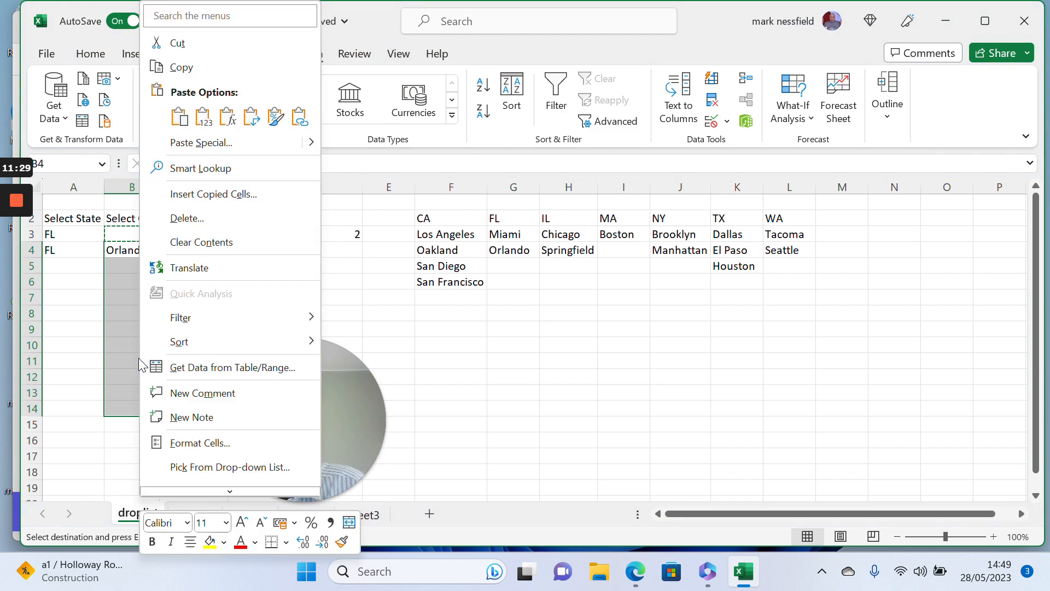
pyautogui.click(198, 142)
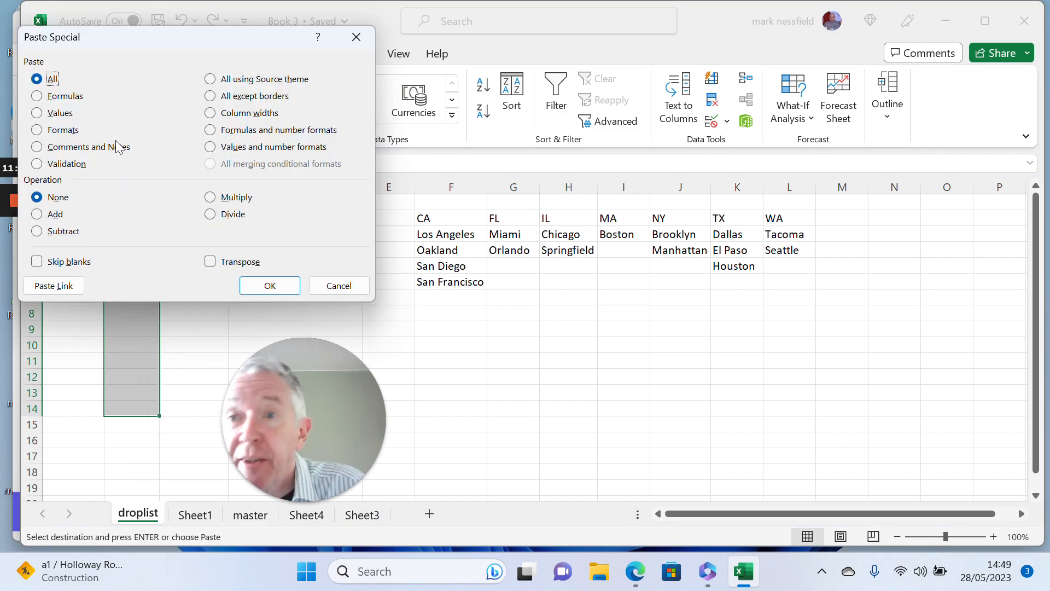
pyautogui.click(37, 163)
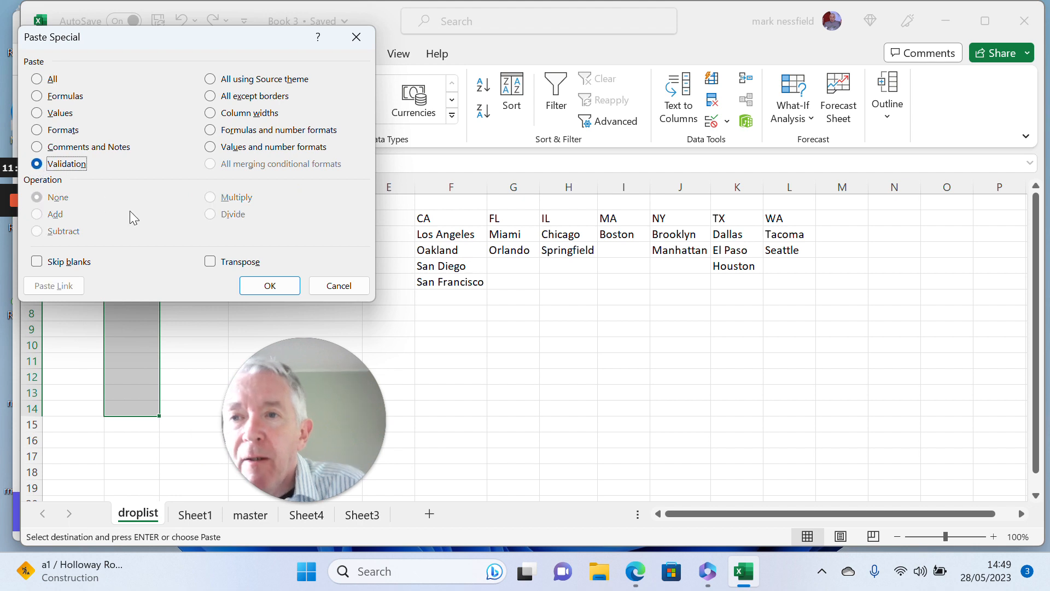
pyautogui.click(267, 285)
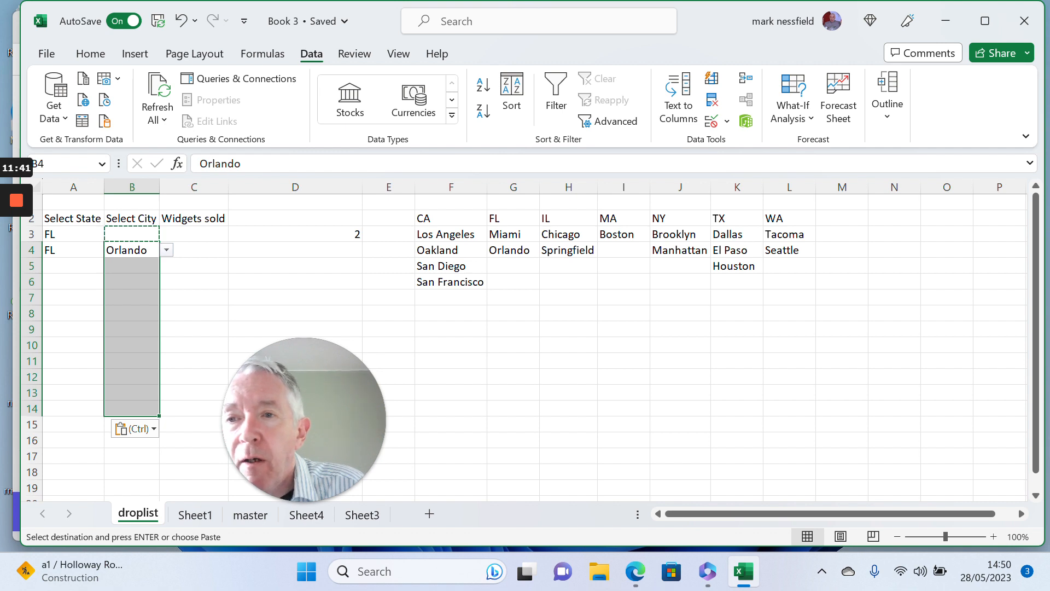
# - Choose Miami from the city list in B3
pyautogui.click(157, 235)
pyautogui.click(166, 236)
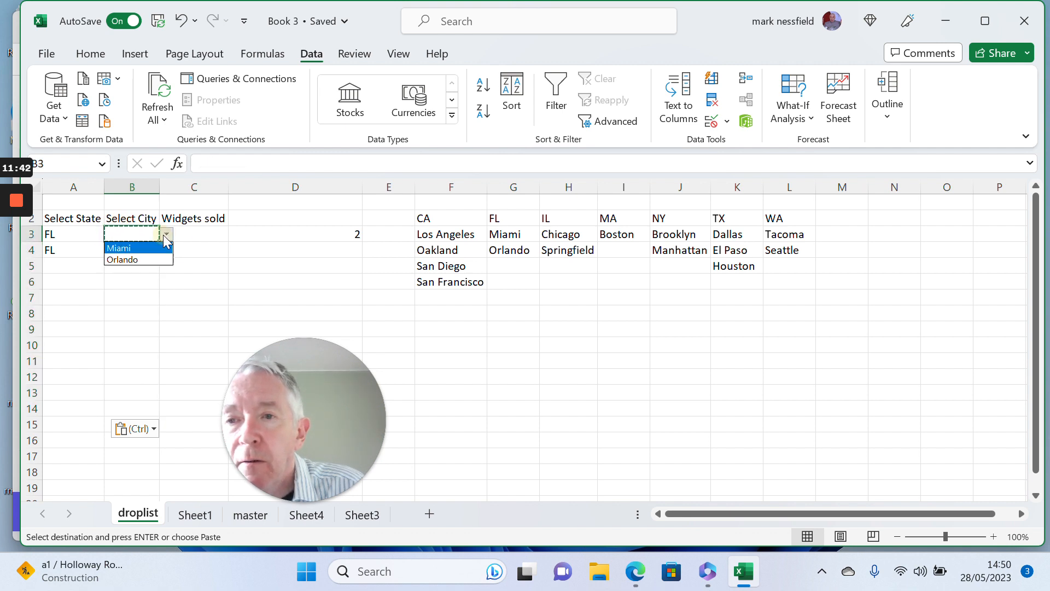
pyautogui.click(147, 247)
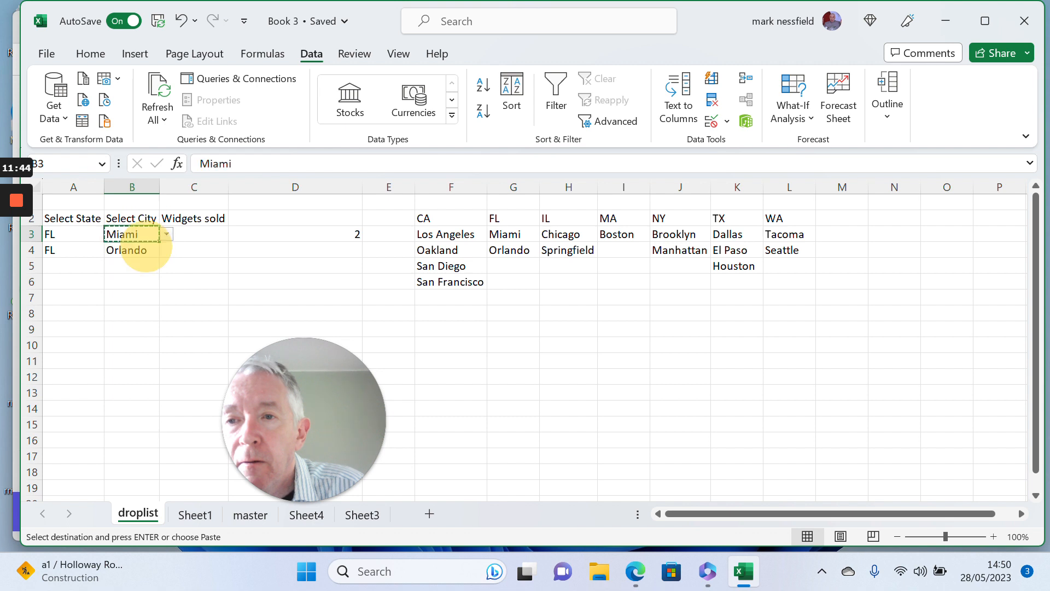
# - Enter widgets sold of 56 in C3 for Miami and 230 in C4 for Orlando
pyautogui.click(189, 235)
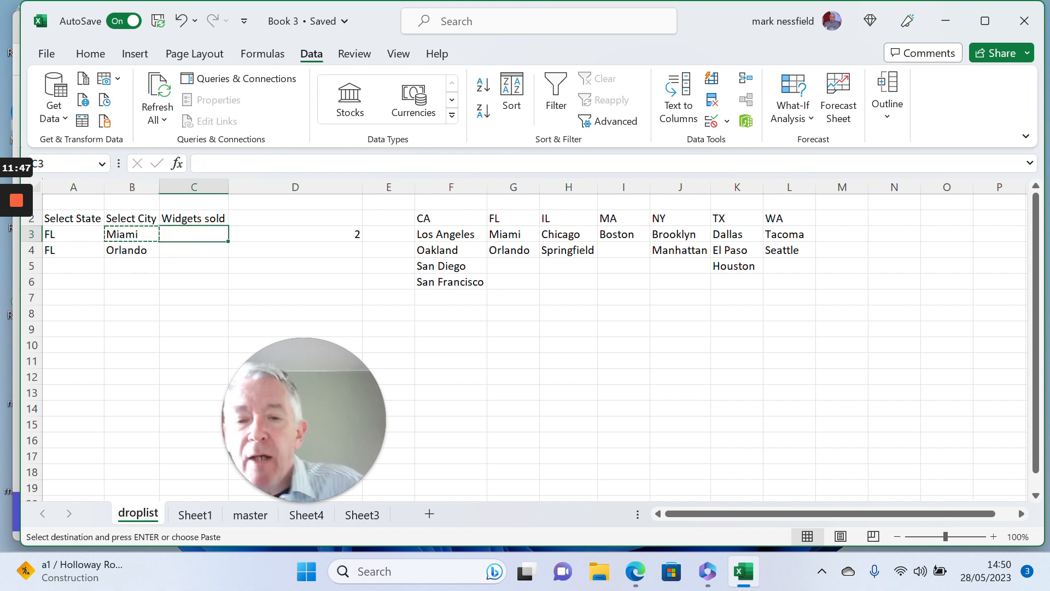
pyautogui.write('56')
pyautogui.press('Return')
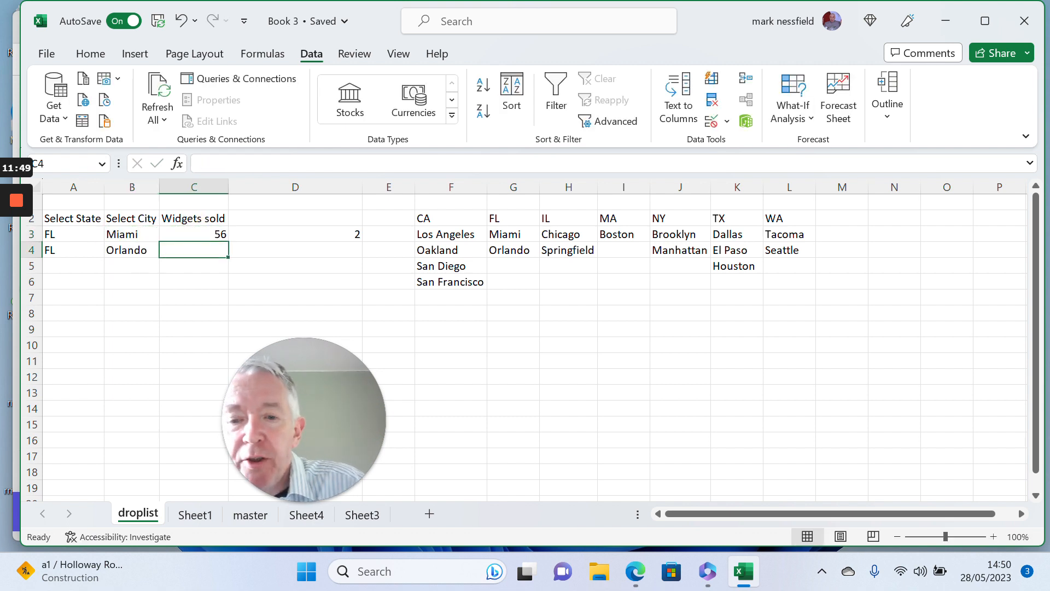
pyautogui.write('230')
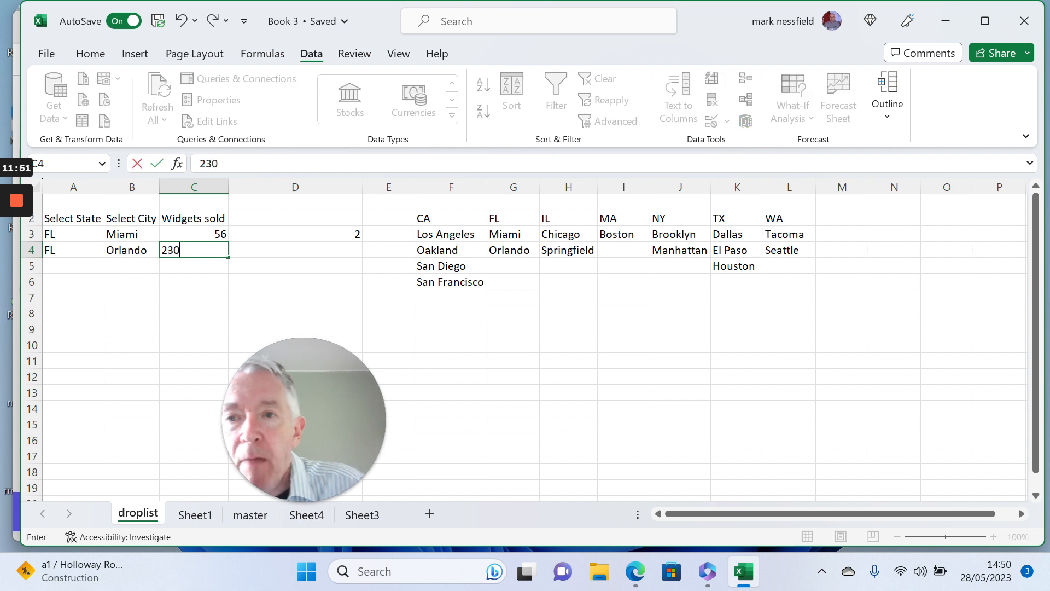
pyautogui.press('Return')
# - Enter TX as the state in A5 and choose Houston from the city list in B5
pyautogui.press('Left')
pyautogui.press('Left')
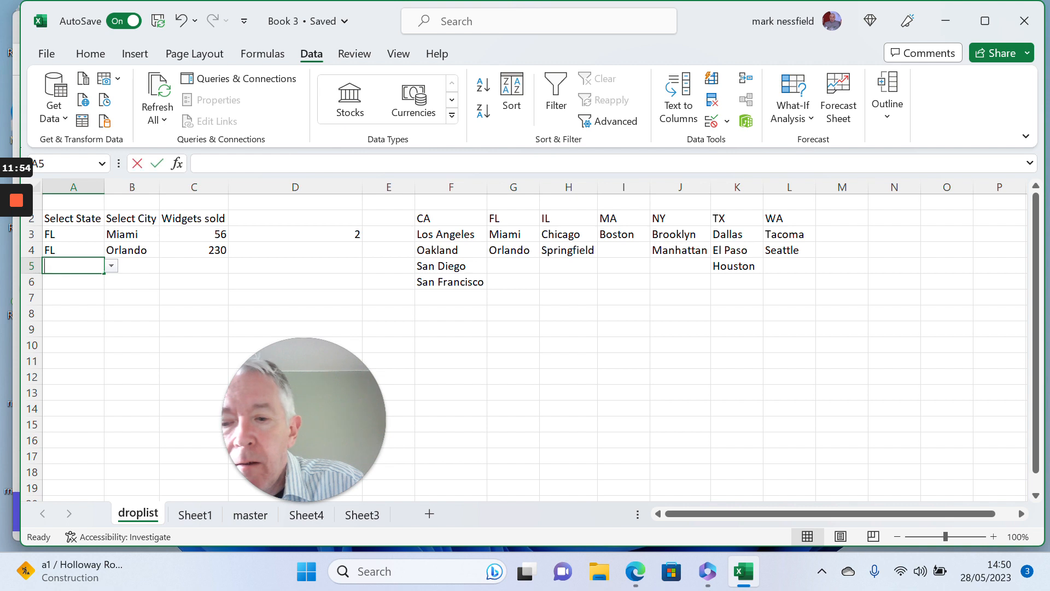
pyautogui.write('TX')
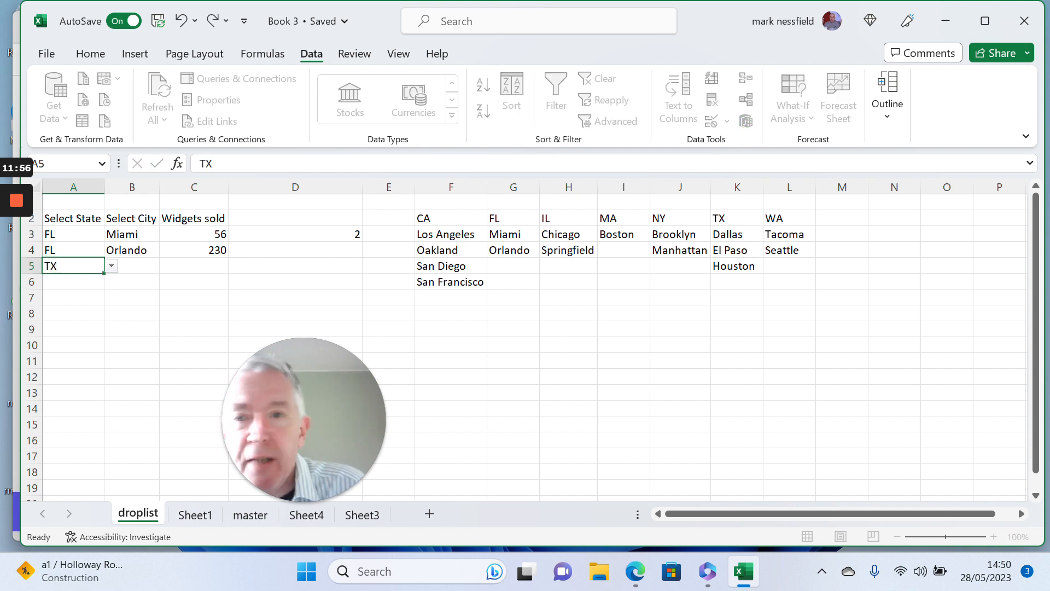
pyautogui.press('Tab')
pyautogui.click(167, 266)
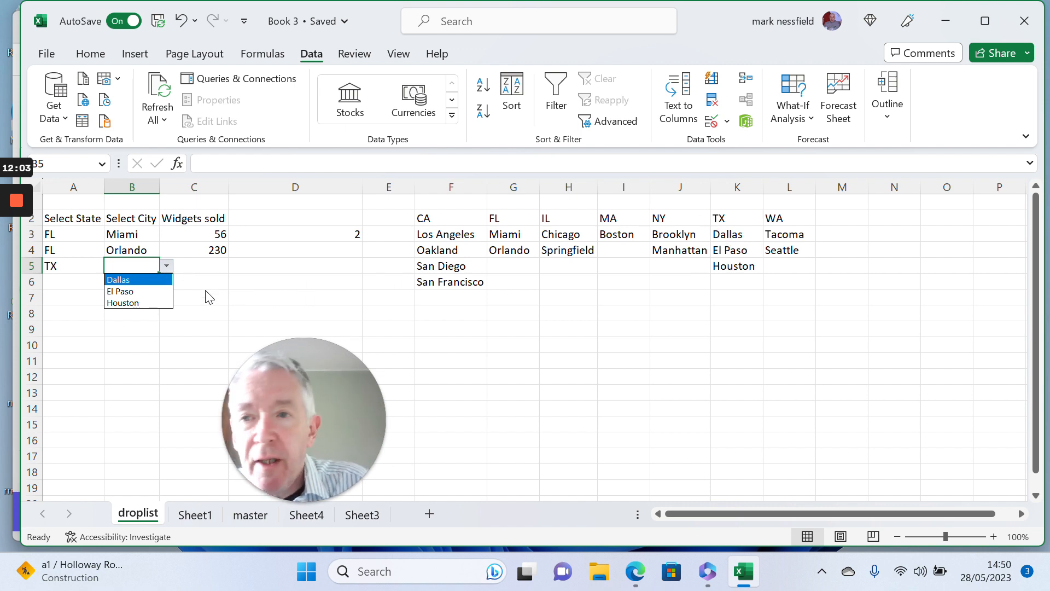
pyautogui.click(130, 303)
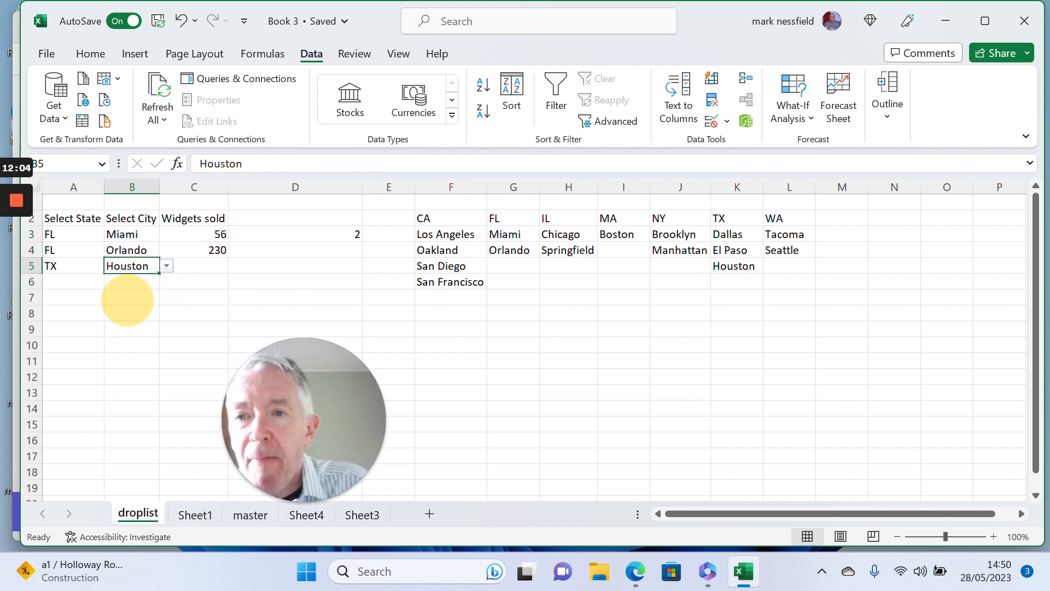
# - Enter widgets sold of 150 in C5 for the Houston row
pyautogui.press('Tab')
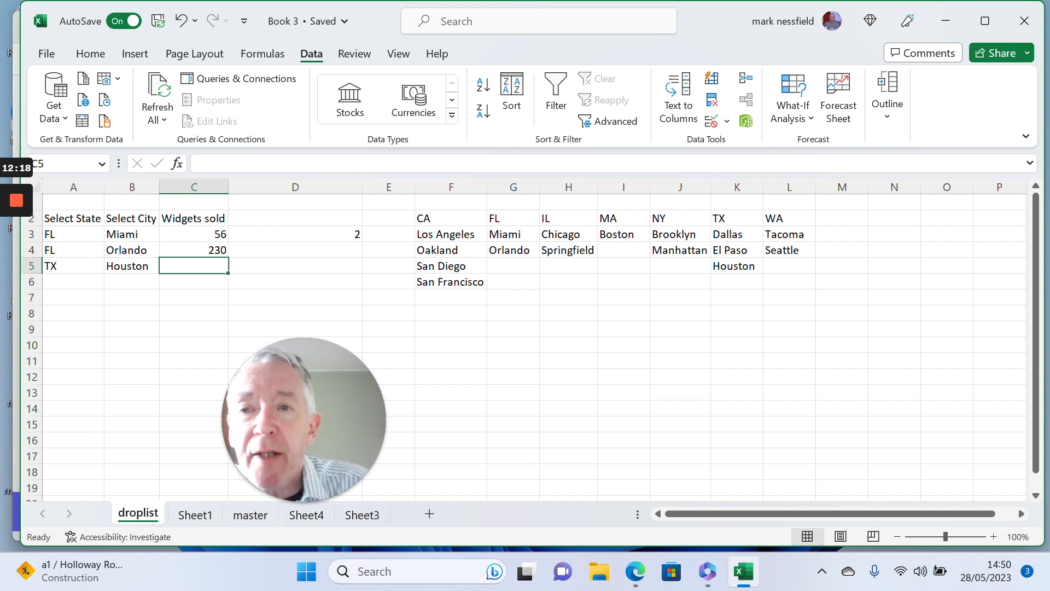
pyautogui.write('150')
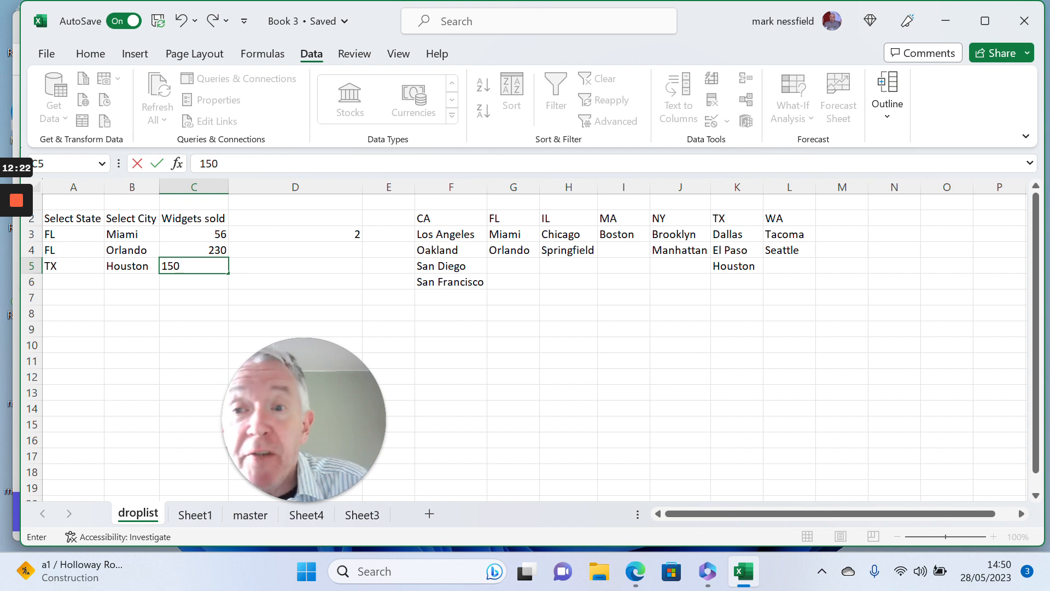
pyautogui.press('Return')
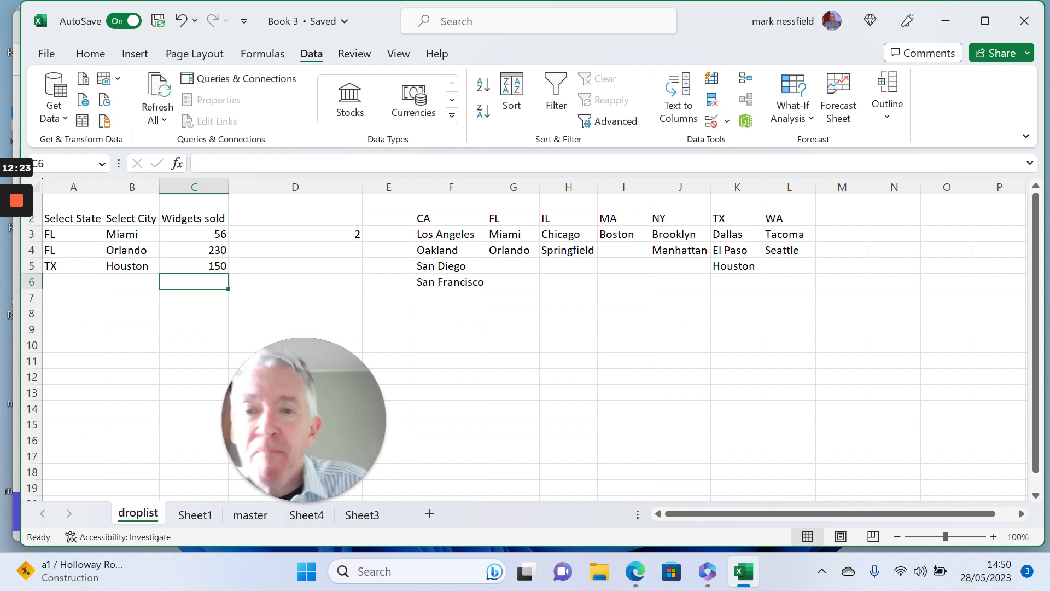